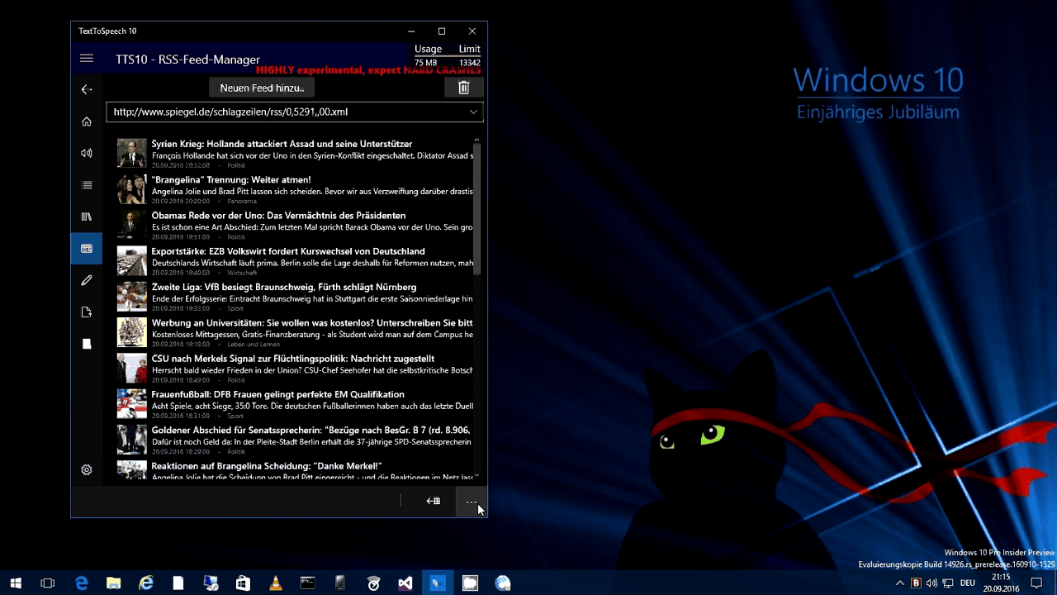
Step: Move the TextToSpeech 10 window away from the screen's edge and adjust its width
{"action": "left_click_drag", "start_coordinate": [251, 50], "coordinate": [335, 63]}
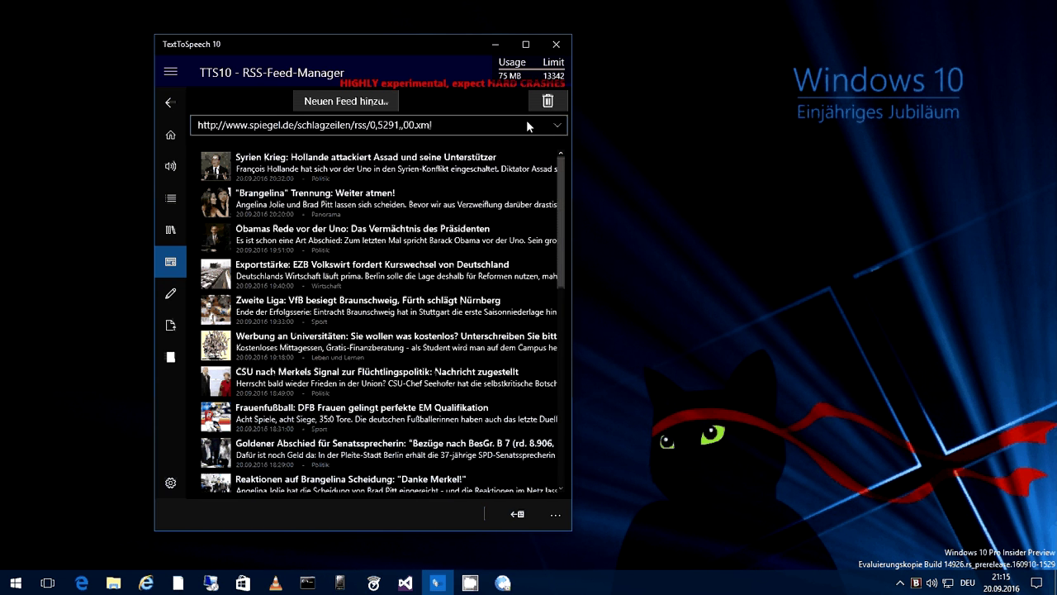
{"action": "left_click_drag", "start_coordinate": [572, 77], "coordinate": [508, 78]}
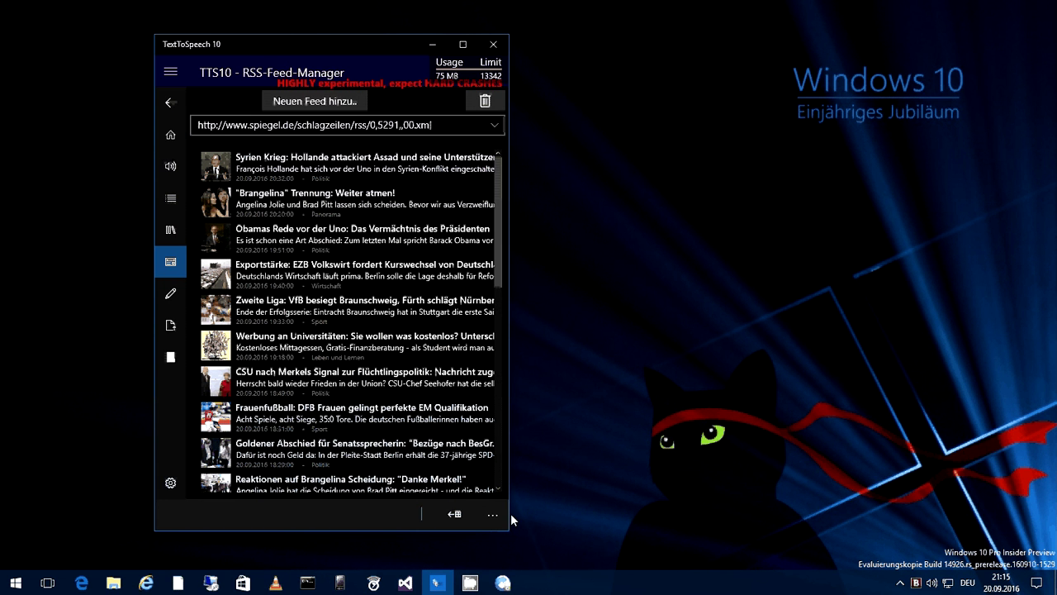
{"action": "left_click_drag", "start_coordinate": [510, 513], "coordinate": [561, 513]}
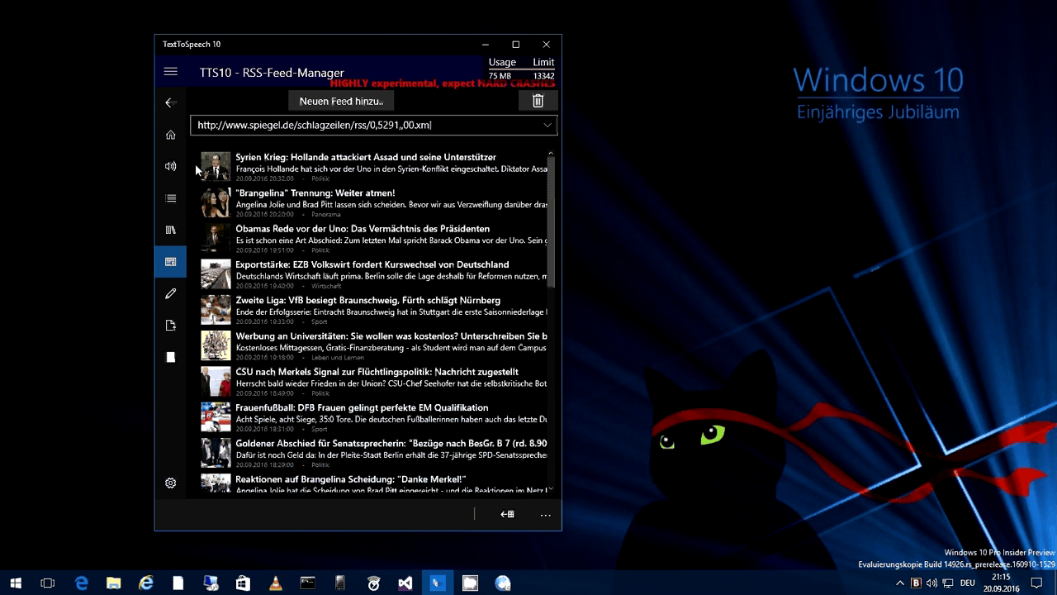
Step: Look at the Player and Playlist pages, and return to the RSS Feed Manager
{"action": "left_click", "coordinate": [174, 82]}
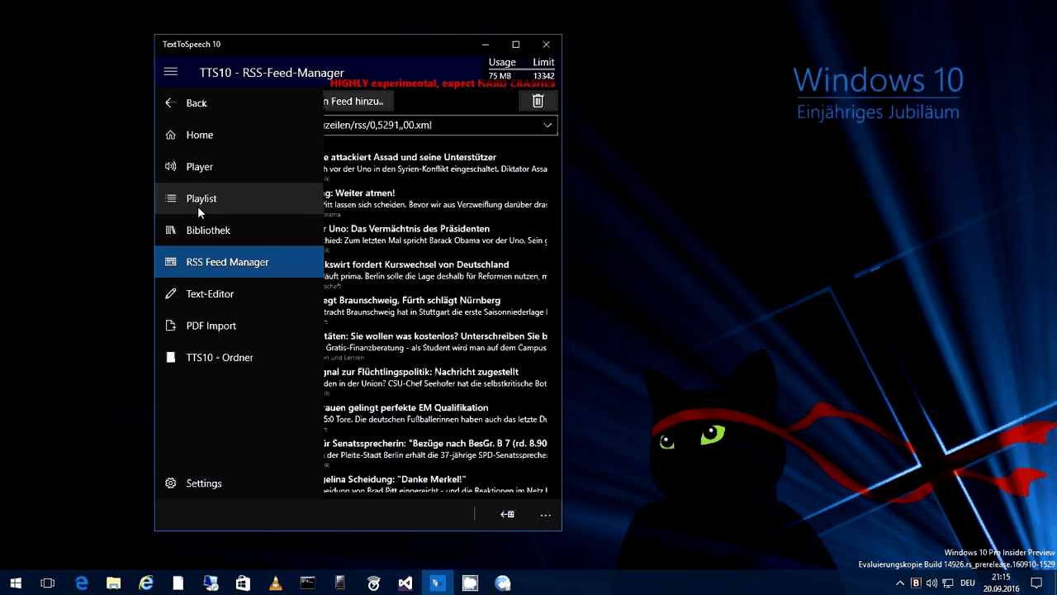
{"action": "left_click", "coordinate": [202, 166]}
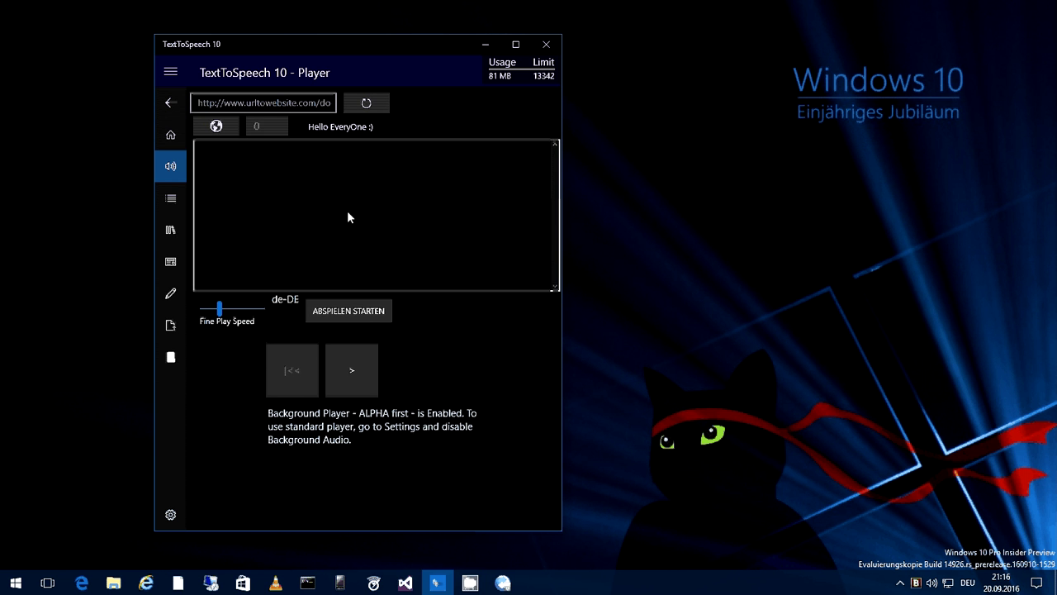
{"action": "left_click", "coordinate": [170, 197]}
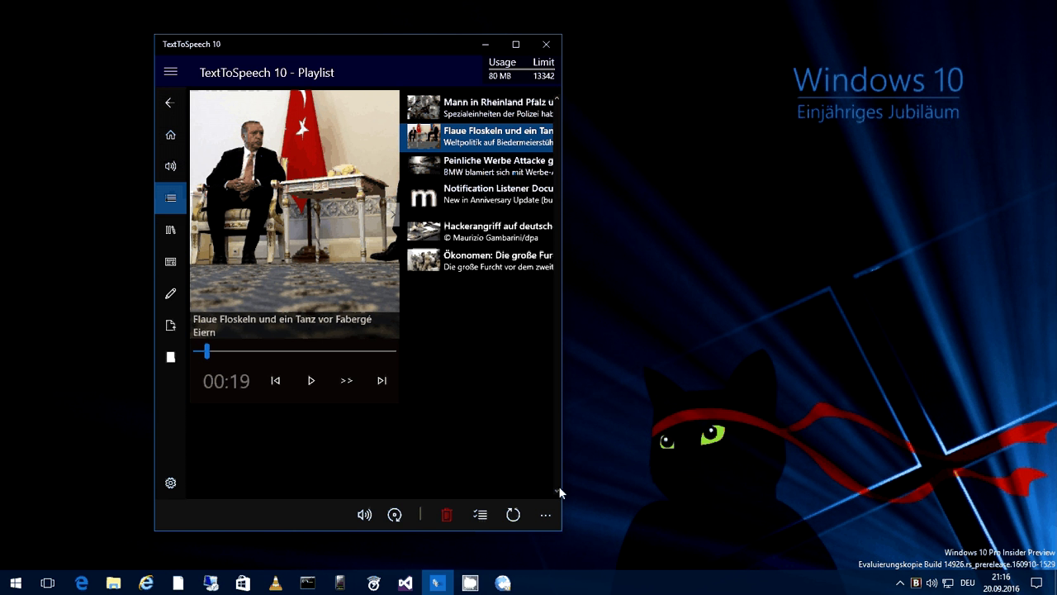
{"action": "left_click", "coordinate": [170, 264]}
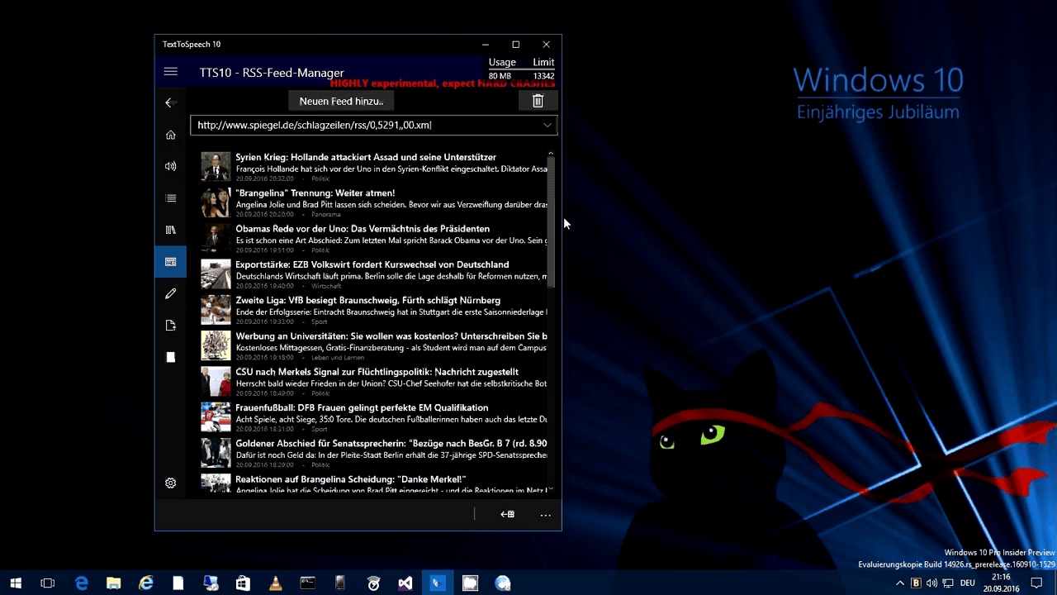
{"action": "left_click_drag", "start_coordinate": [563, 216], "coordinate": [658, 221]}
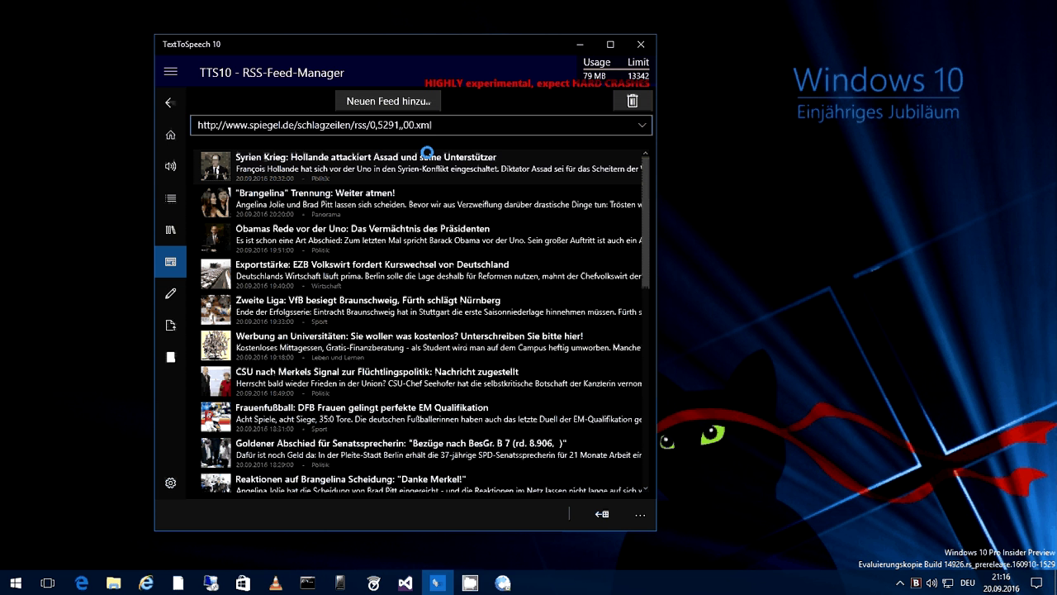
{"action": "left_click", "coordinate": [416, 132]}
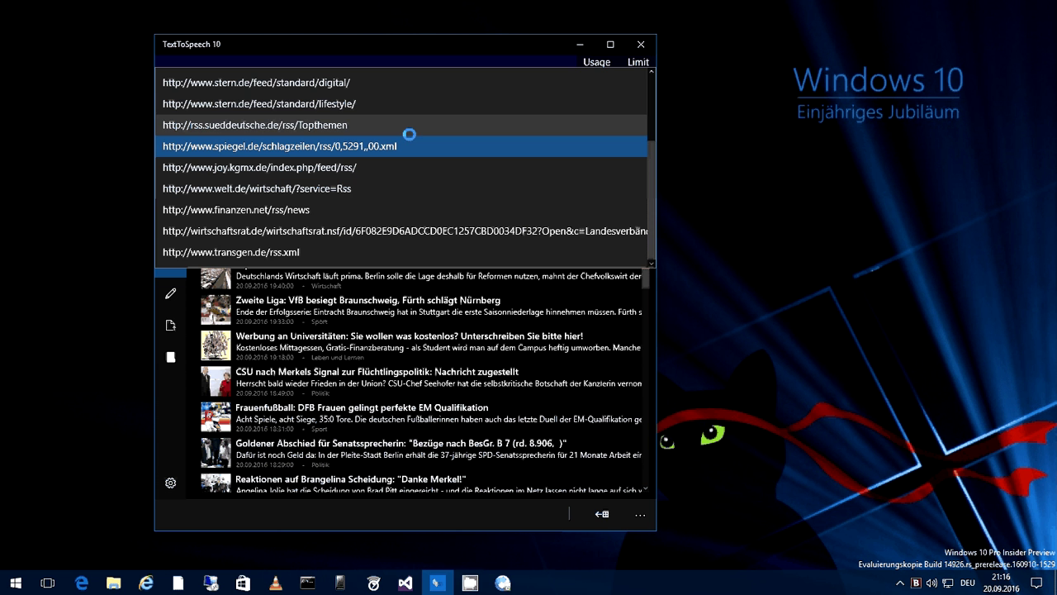
{"action": "left_click", "coordinate": [348, 189]}
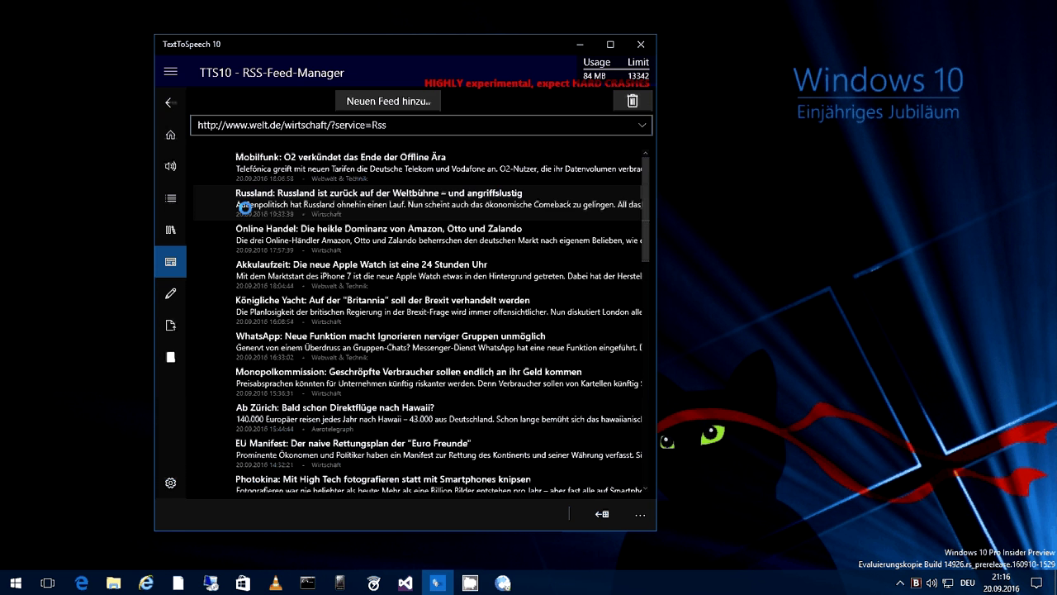
{"action": "left_click", "coordinate": [387, 128]}
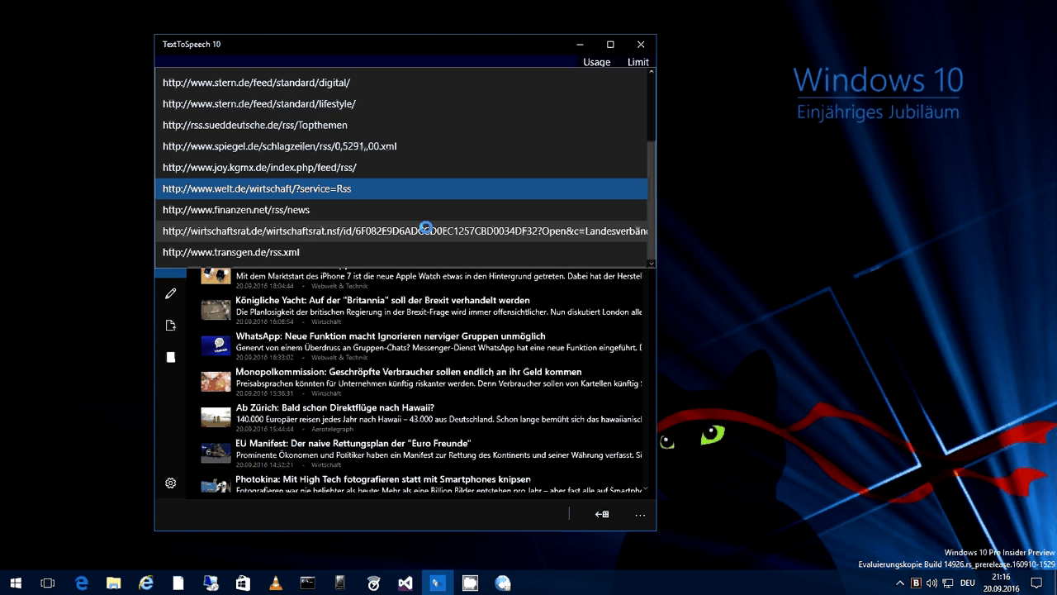
{"action": "scroll", "coordinate": [425, 227], "scroll_direction": "up", "scroll_amount": 3}
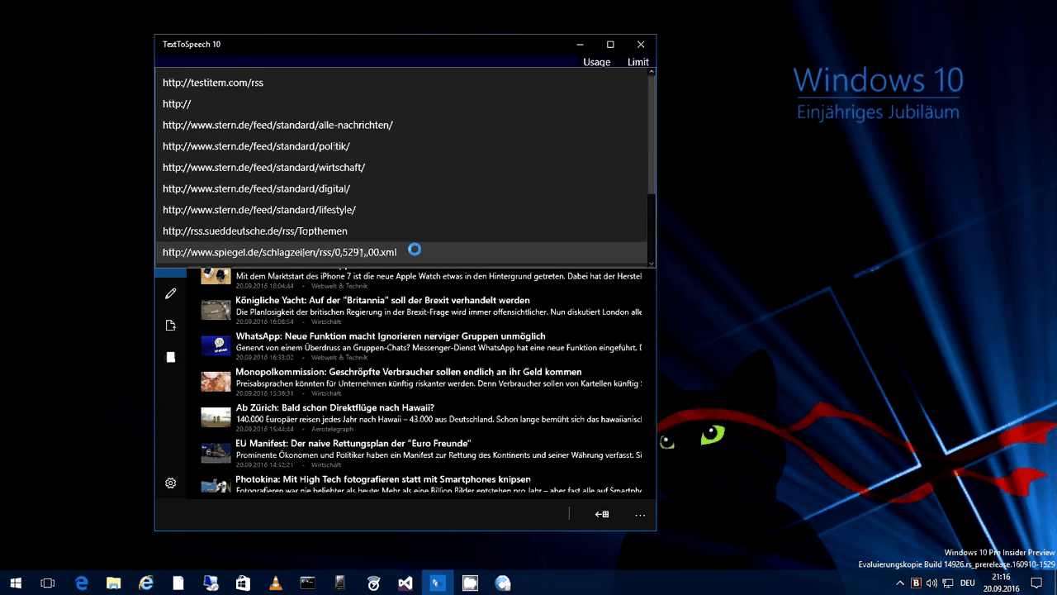
{"action": "scroll", "coordinate": [413, 115], "scroll_direction": "down", "scroll_amount": 2}
{"action": "left_click", "coordinate": [402, 145]}
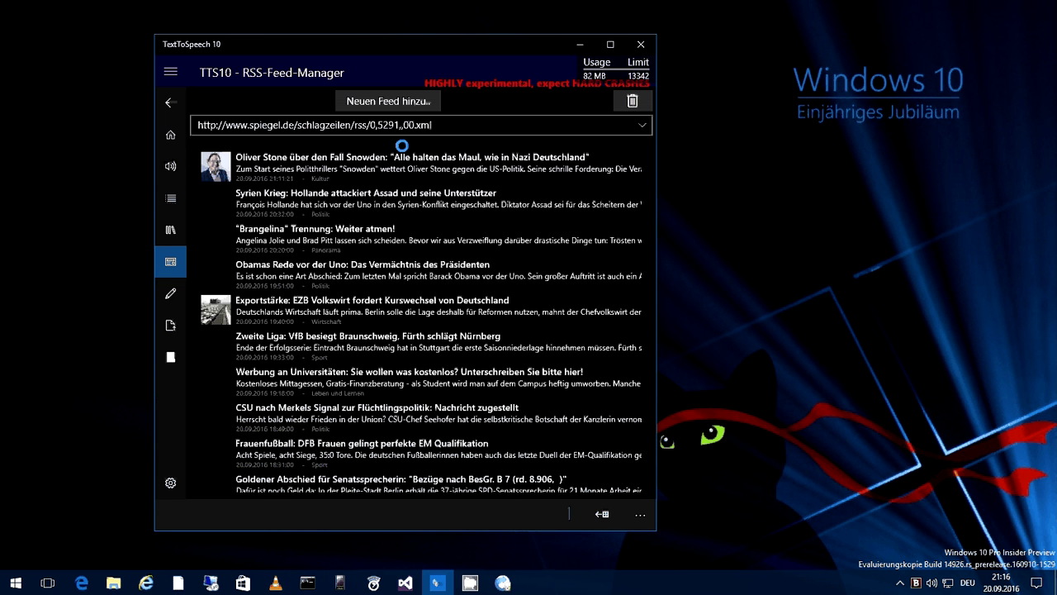
Step: Add the feed article "Obamas Rede vor der Uno: Das Vermächtnis des Präsidenten" to the library and check the library list
{"action": "scroll", "coordinate": [324, 369], "scroll_direction": "down", "scroll_amount": 5}
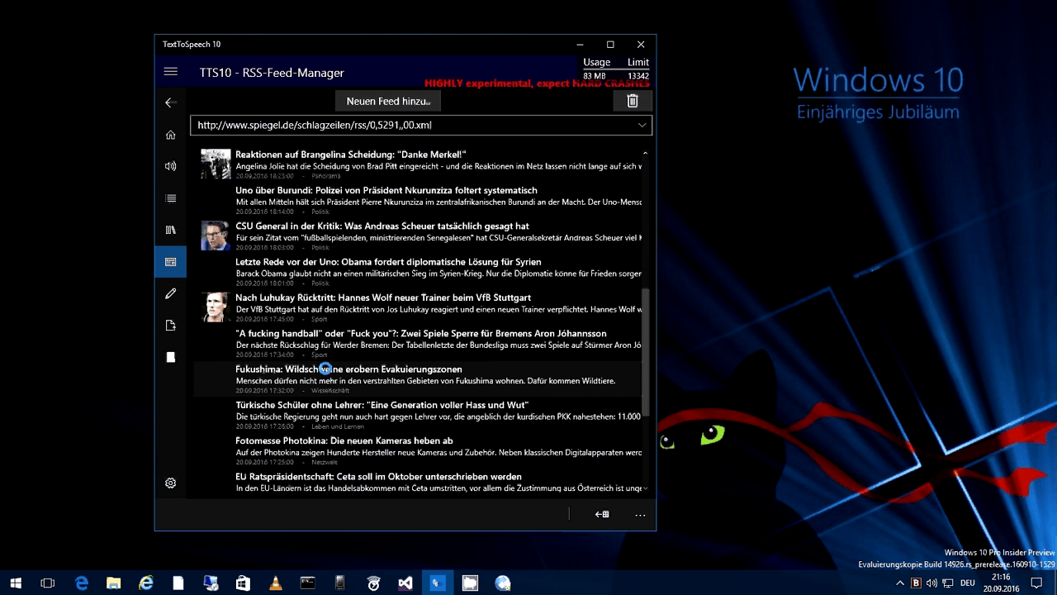
{"action": "scroll", "coordinate": [388, 331], "scroll_direction": "up", "scroll_amount": 5}
{"action": "scroll", "coordinate": [388, 330], "scroll_direction": "up", "scroll_amount": 3}
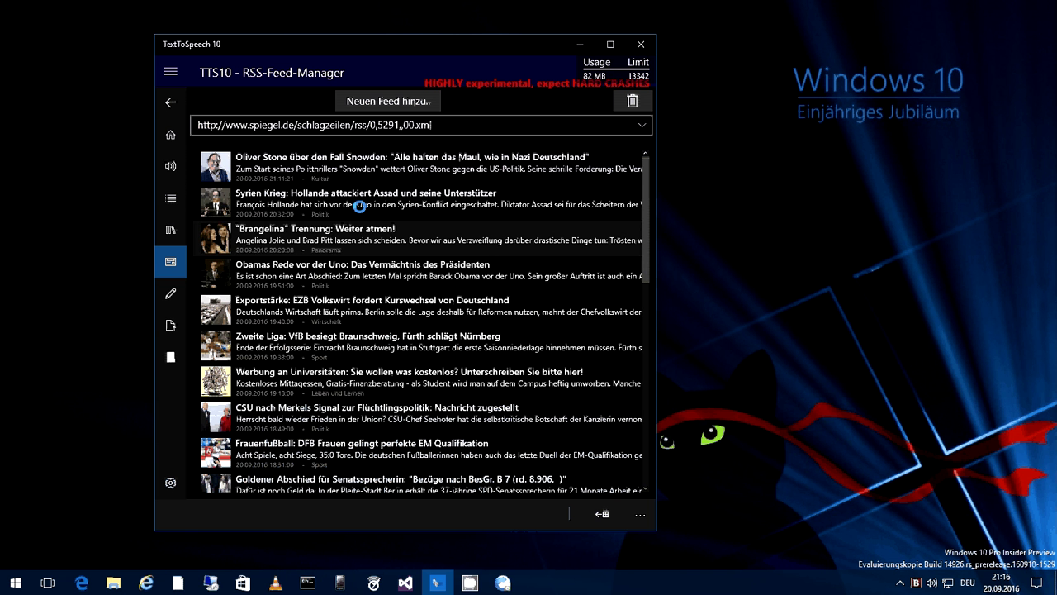
{"action": "left_click", "coordinate": [392, 268]}
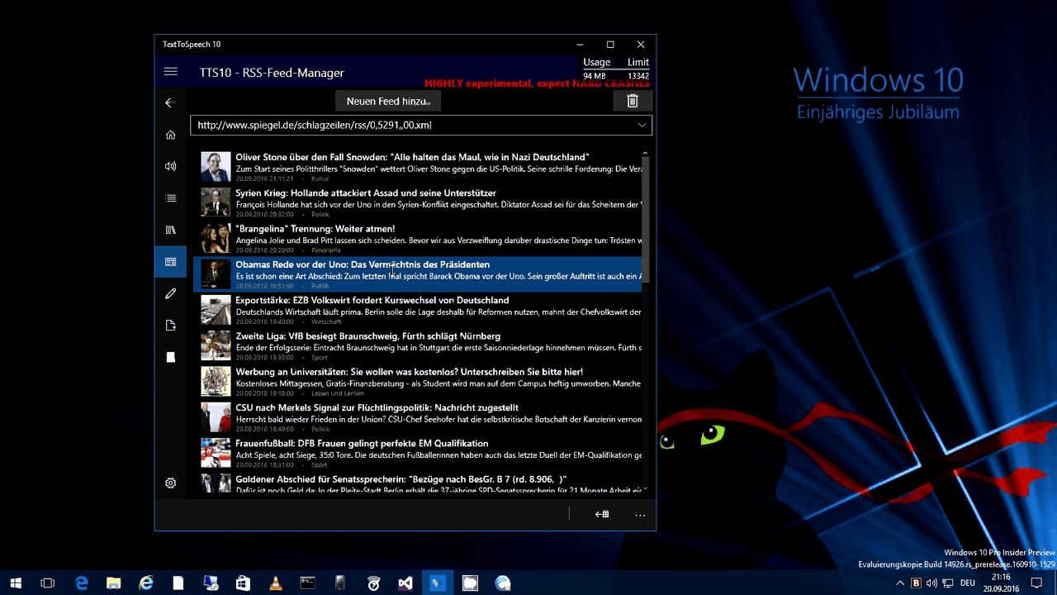
{"action": "left_click", "coordinate": [171, 232]}
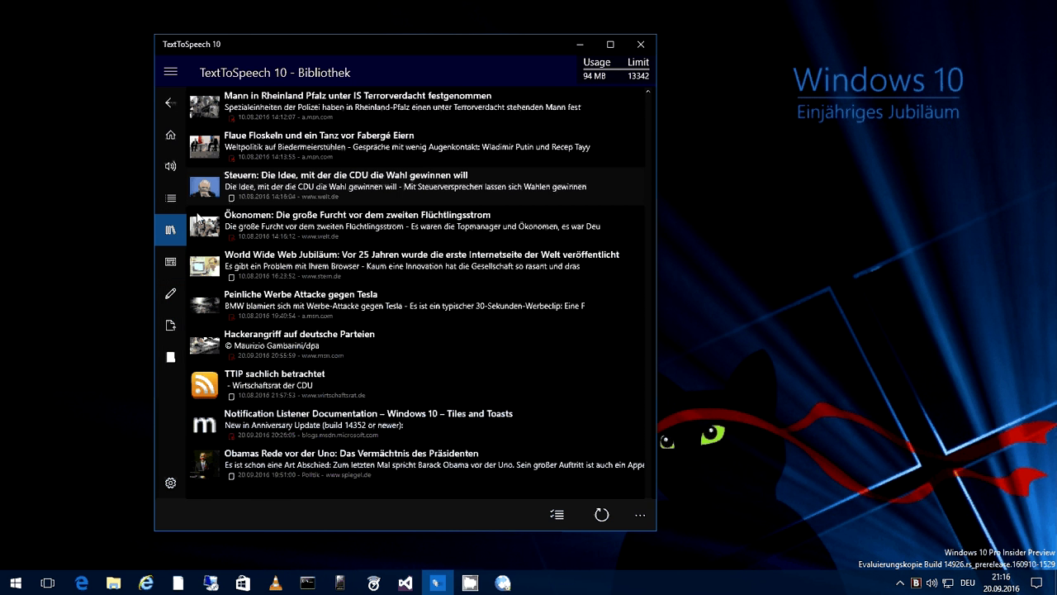
Step: Return to the RSS Feed Manager, start adding all Spiegel feed articles to the library, and abort the import partway
{"action": "left_click", "coordinate": [171, 262]}
{"action": "scroll", "coordinate": [566, 485], "scroll_direction": "down", "scroll_amount": 5}
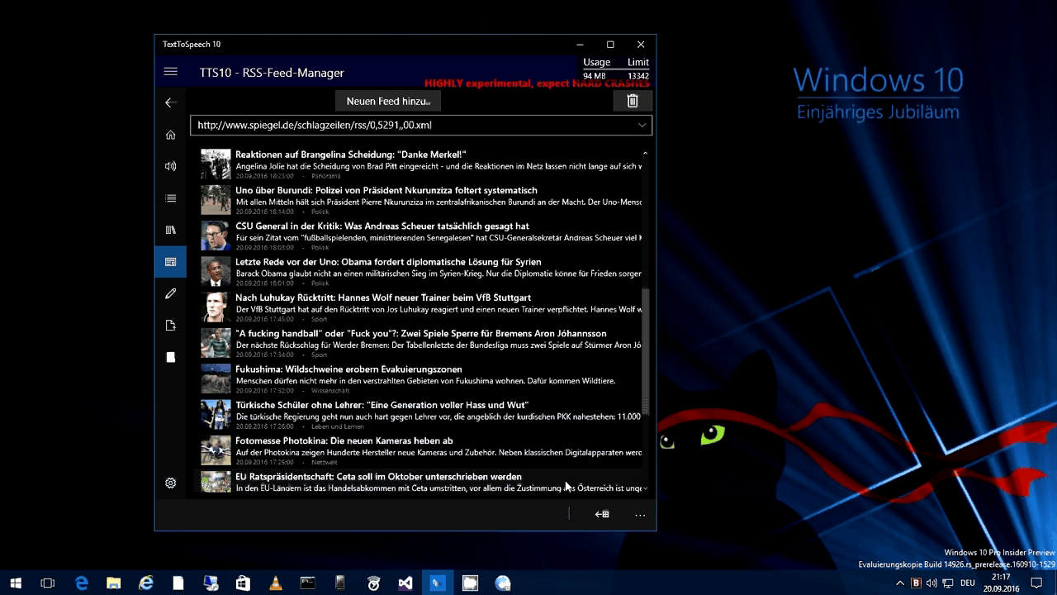
{"action": "left_click", "coordinate": [638, 514]}
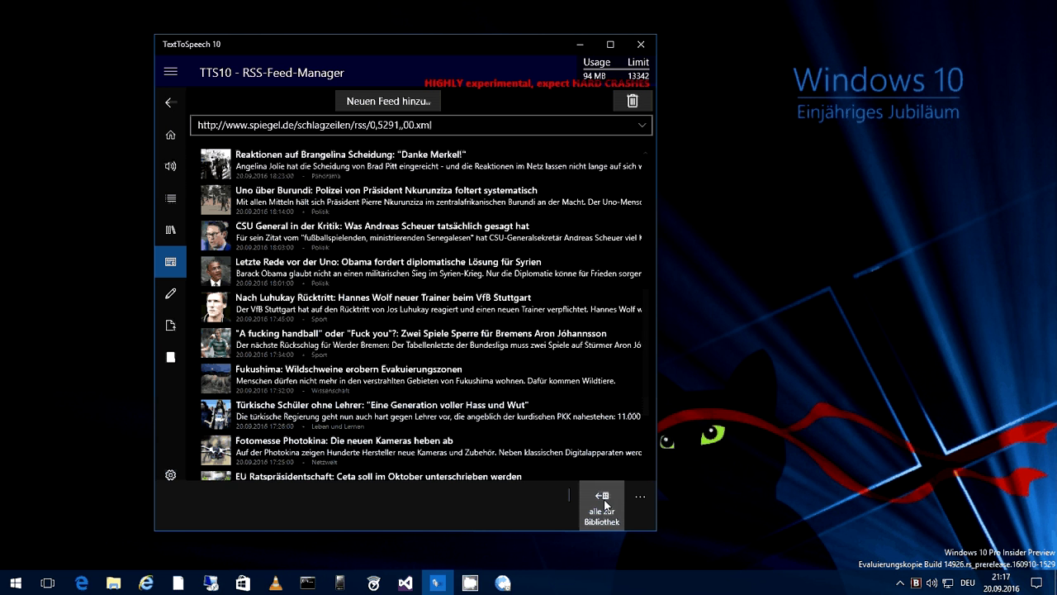
{"action": "left_click", "coordinate": [602, 502]}
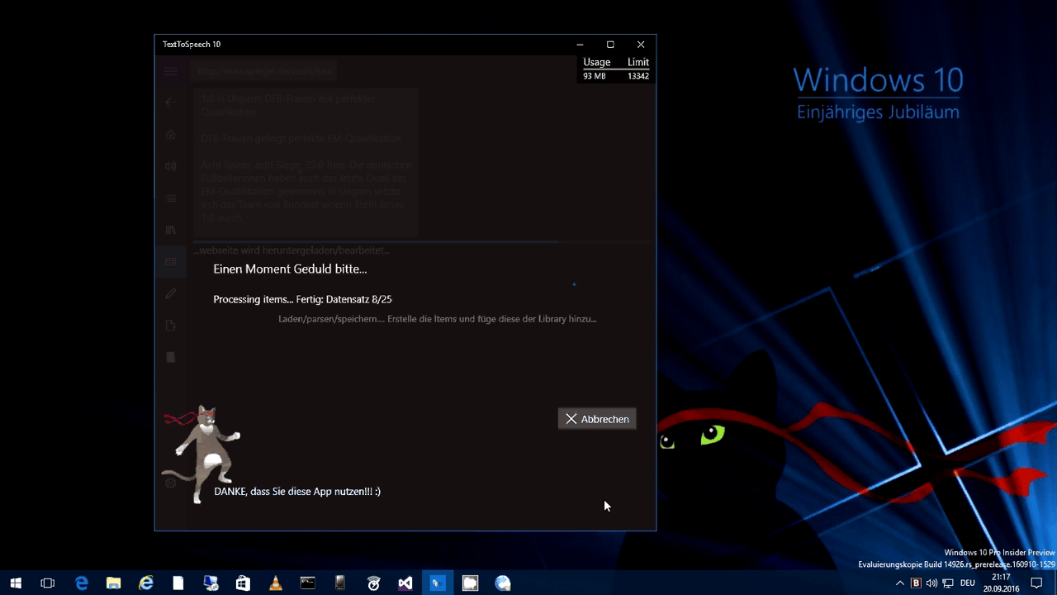
{"action": "left_click", "coordinate": [603, 419]}
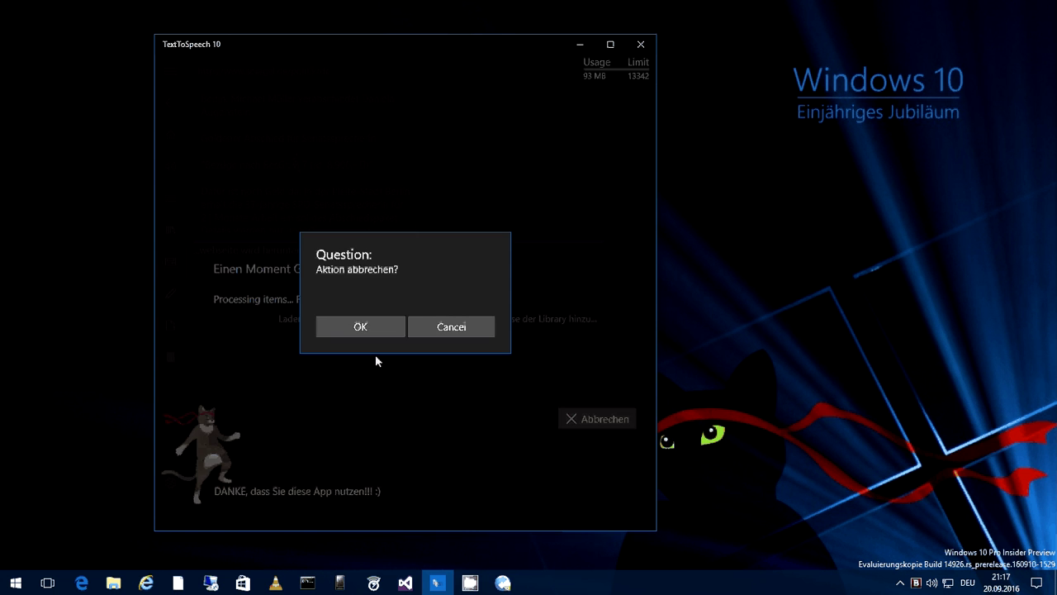
{"action": "left_click", "coordinate": [369, 320]}
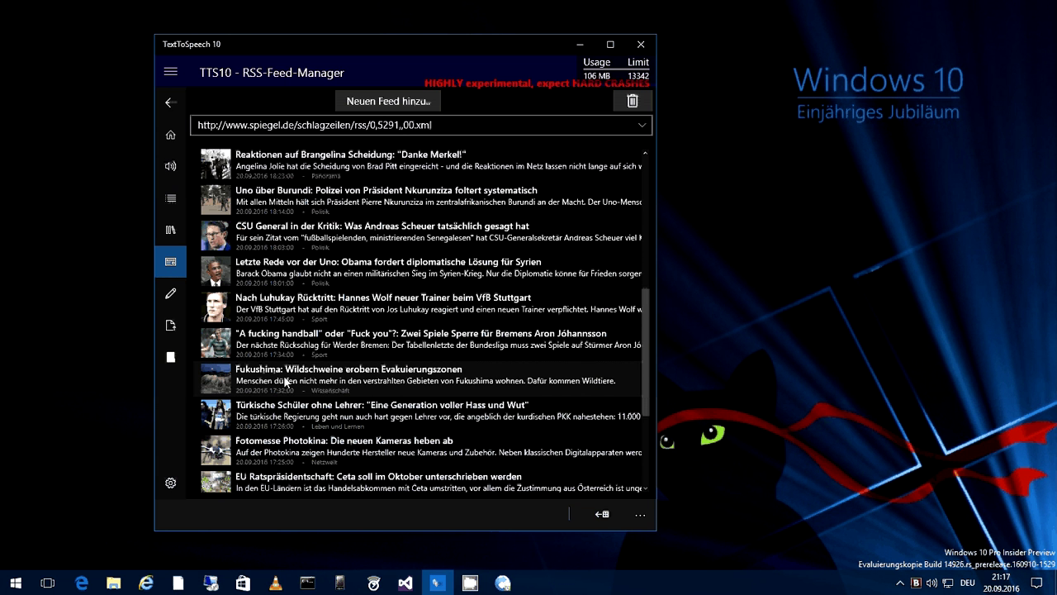
Step: Examine the imported Spiegel articles in the library, with the window stretched to the full screen height
{"action": "scroll", "coordinate": [284, 380], "scroll_direction": "down", "scroll_amount": 3}
{"action": "left_click", "coordinate": [164, 236]}
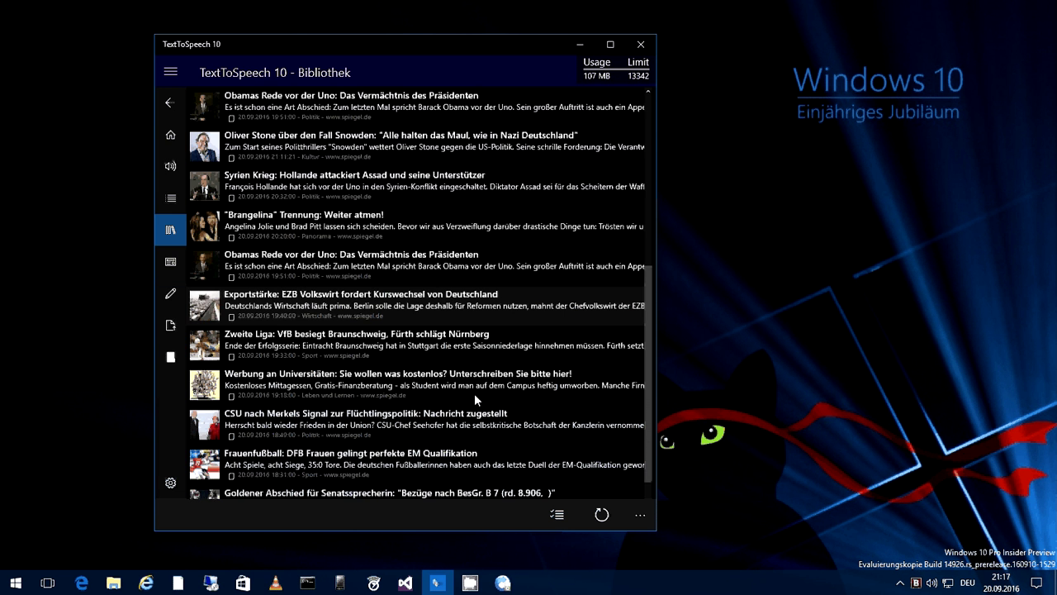
{"action": "scroll", "coordinate": [474, 399], "scroll_direction": "down", "scroll_amount": 1}
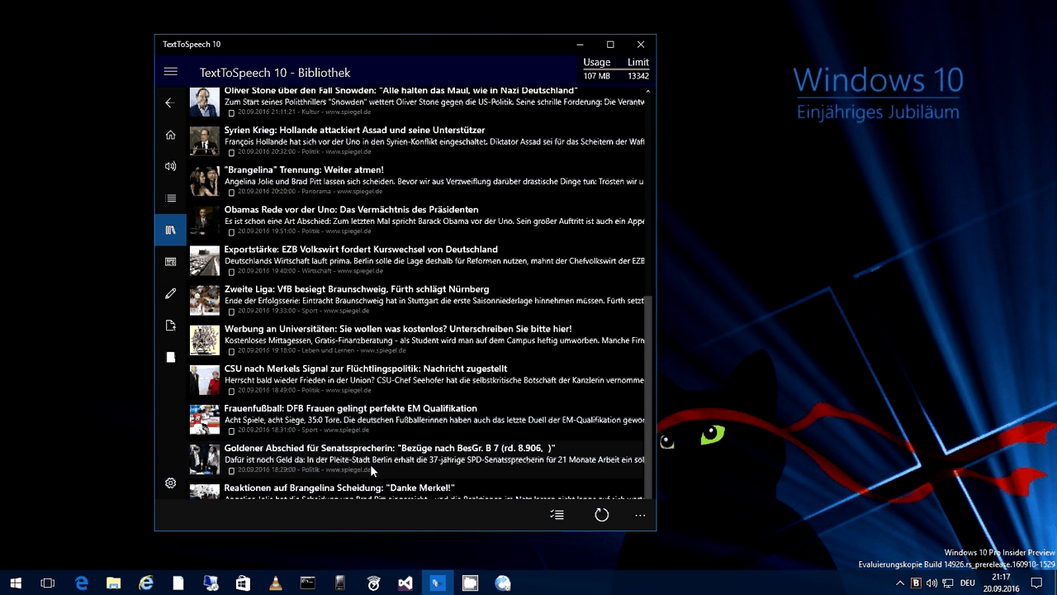
{"action": "left_click_drag", "start_coordinate": [597, 537], "coordinate": [601, 569]}
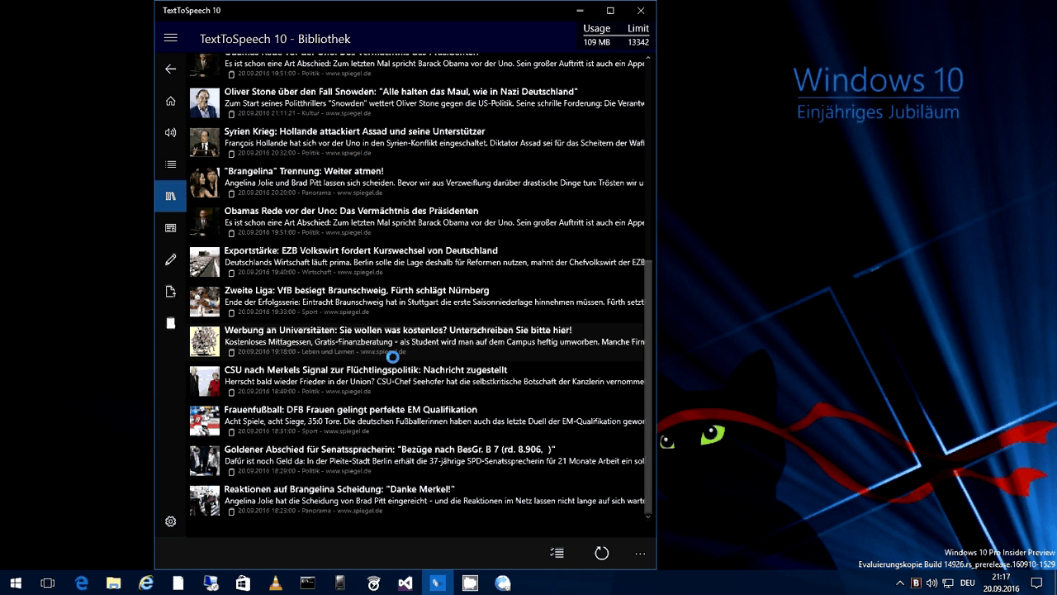
{"action": "scroll", "coordinate": [461, 234], "scroll_direction": "up", "scroll_amount": 1}
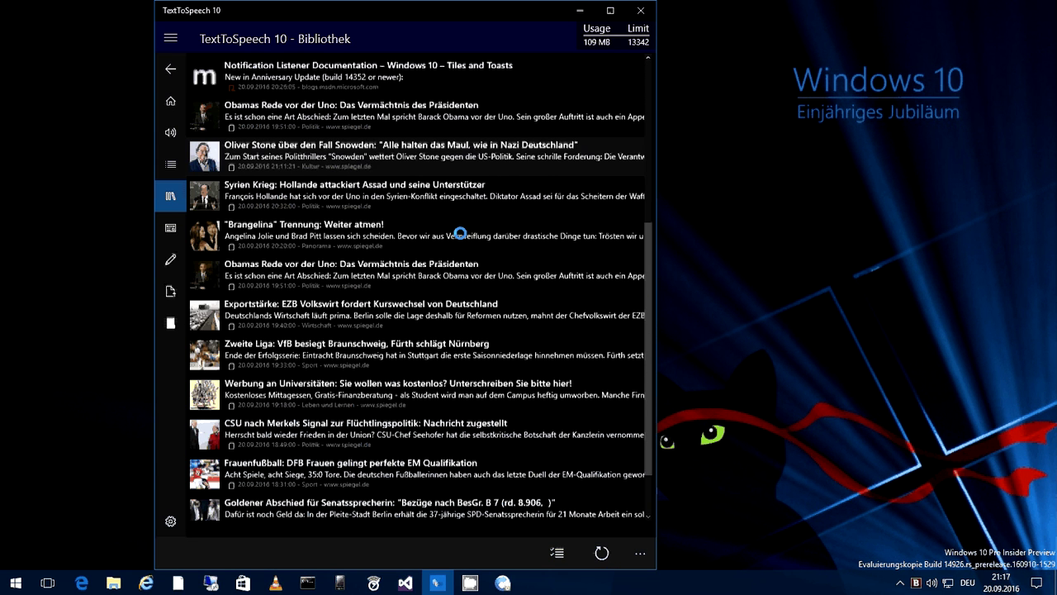
{"action": "scroll", "coordinate": [460, 234], "scroll_direction": "down", "scroll_amount": 1}
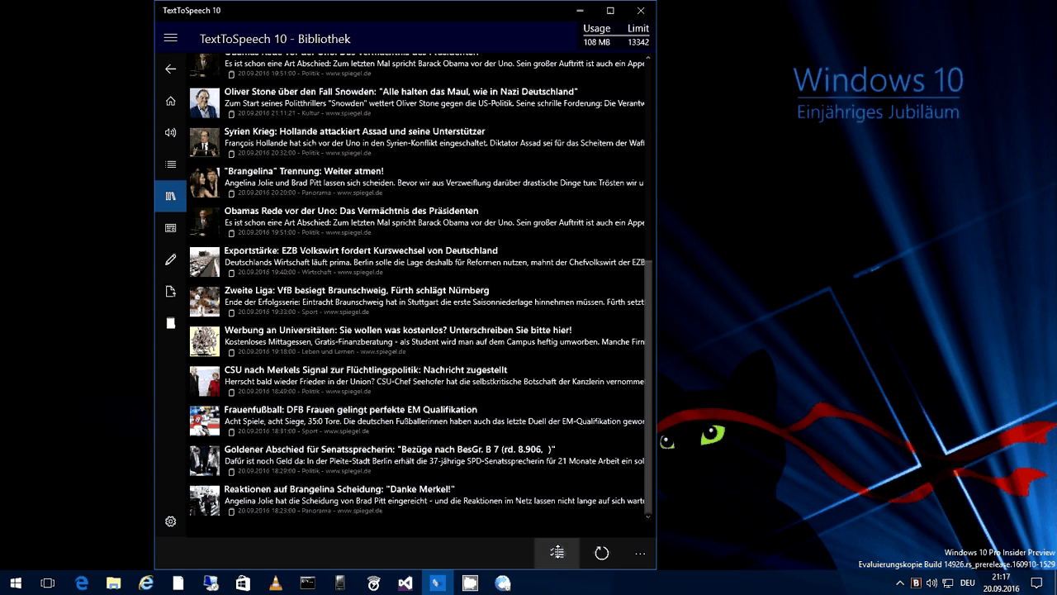
Step: Add the library articles from the second "Obamas Rede vor der Uno" entry through "Reaktionen auf Brangelina Scheidung" to the playlist
{"action": "left_click", "coordinate": [557, 553]}
{"action": "left_click", "coordinate": [348, 217]}
{"action": "left_click", "coordinate": [381, 353], "text": "shift"}
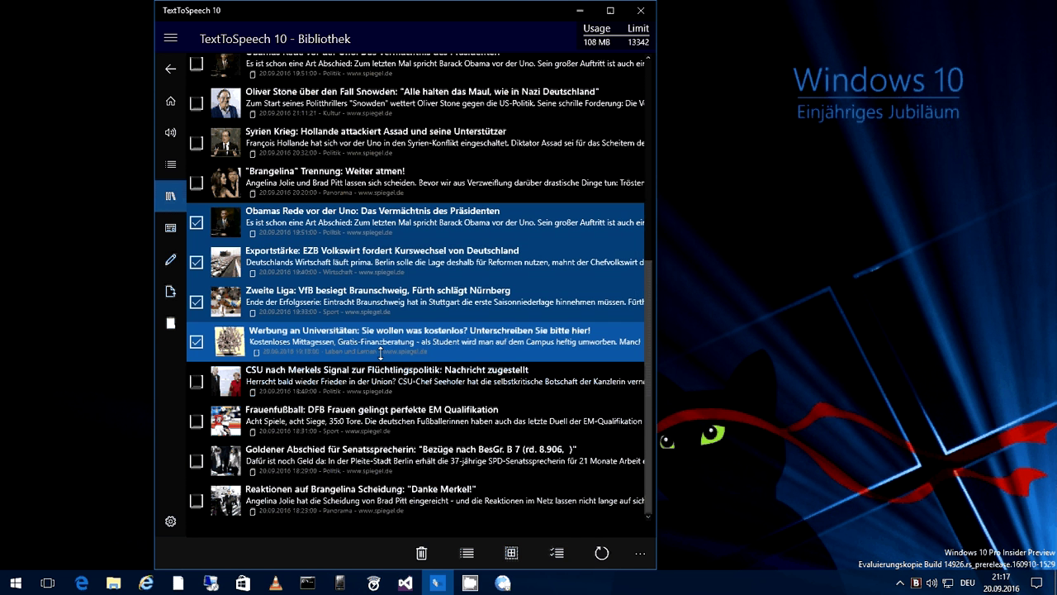
{"action": "left_click", "coordinate": [376, 422], "text": "shift"}
{"action": "left_click", "coordinate": [398, 514], "text": "shift"}
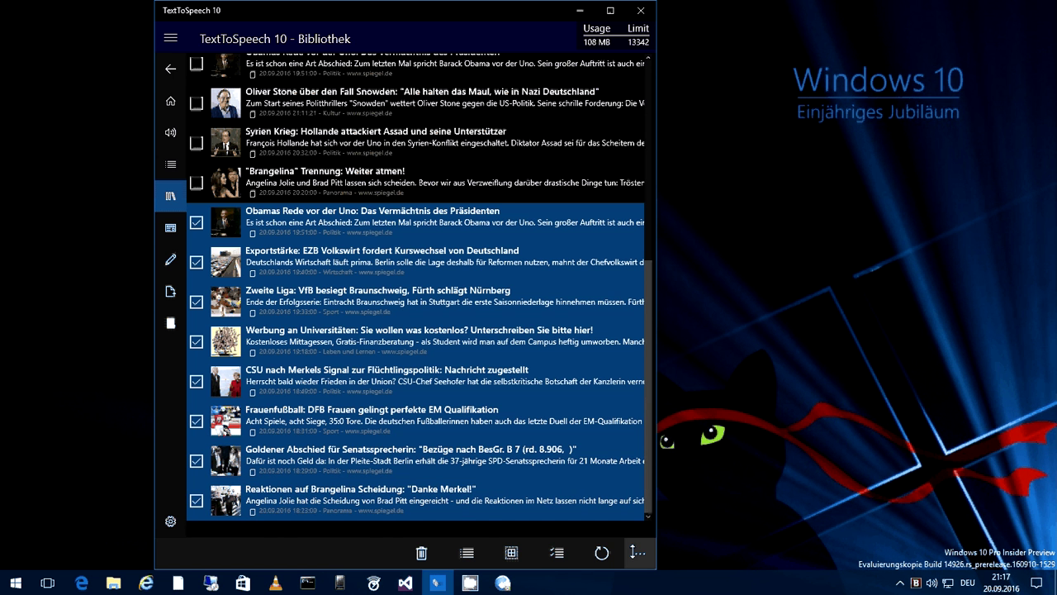
{"action": "left_click", "coordinate": [637, 552]}
{"action": "left_click", "coordinate": [465, 538]}
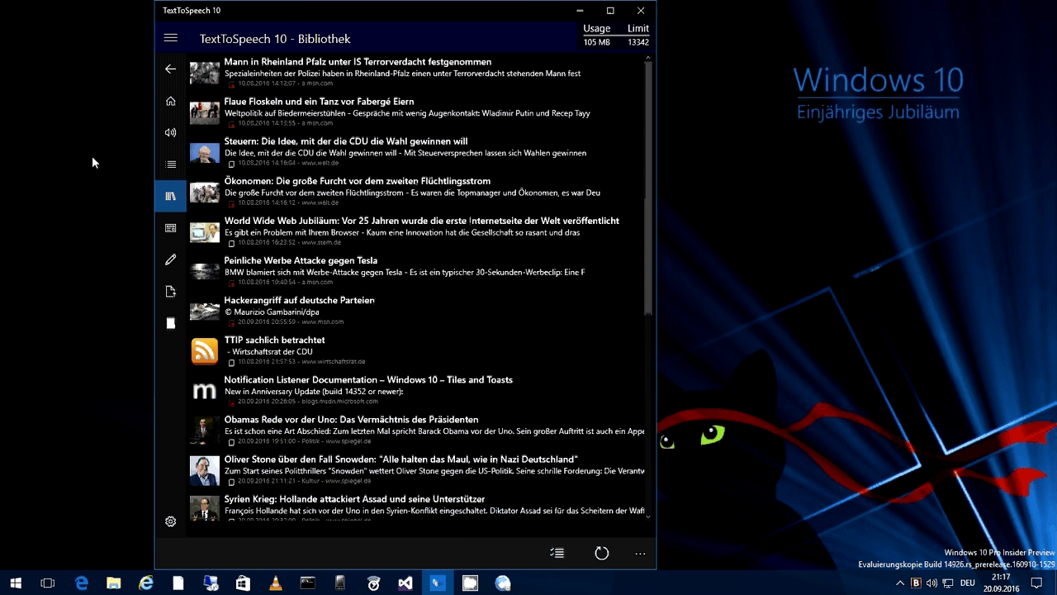
Step: Open the playlist and start generating the audio files for its articles
{"action": "left_click", "coordinate": [168, 165]}
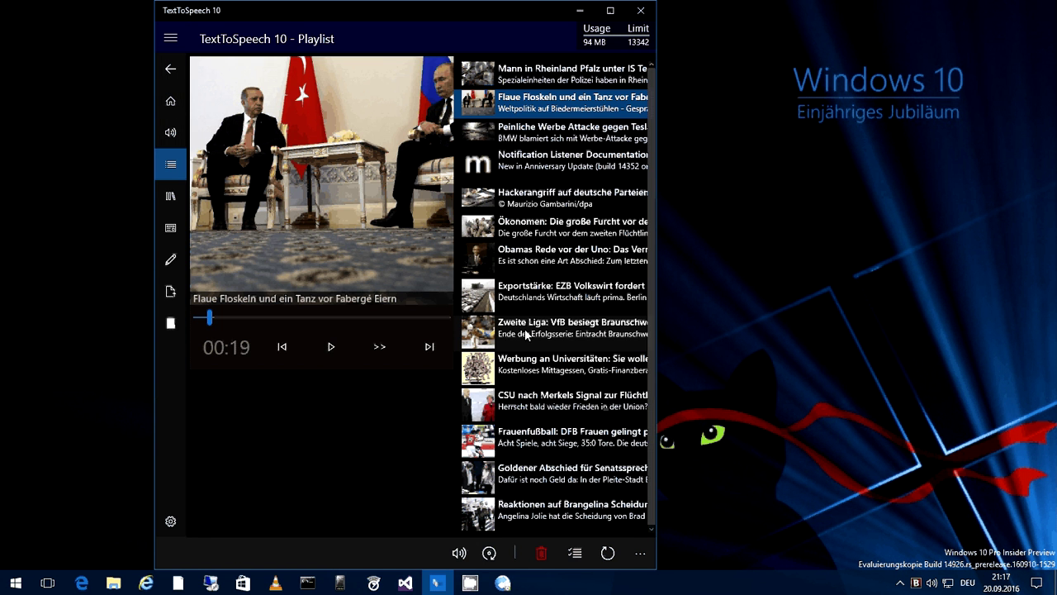
{"action": "left_click", "coordinate": [604, 552]}
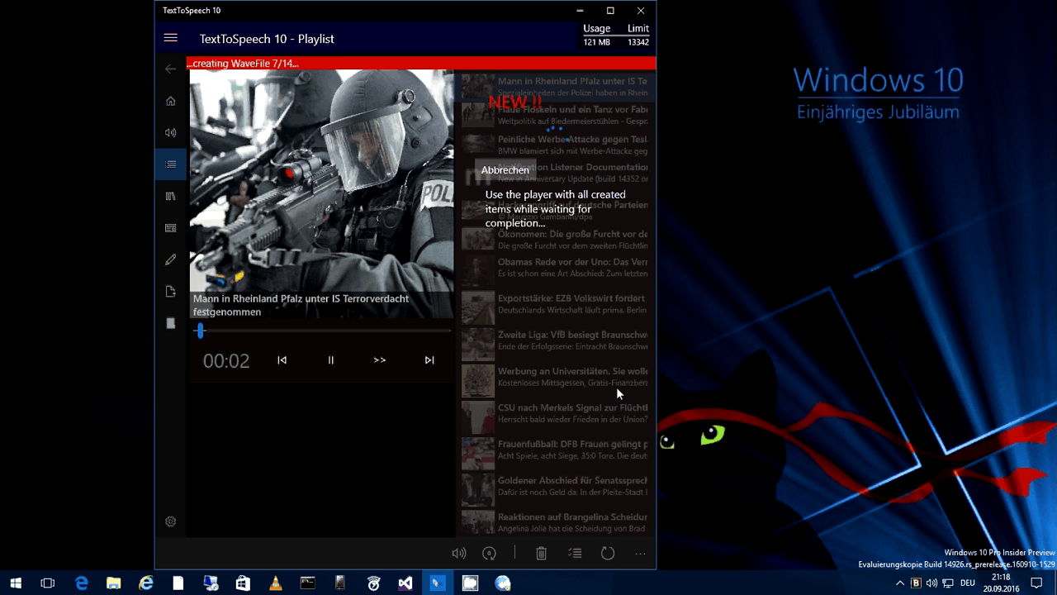
Step: Skip to the playlist article "Obamas Rede vor der Uno: Das Vermächtnis des Präsidenten" and read through its text during playback
{"action": "left_click", "coordinate": [282, 360]}
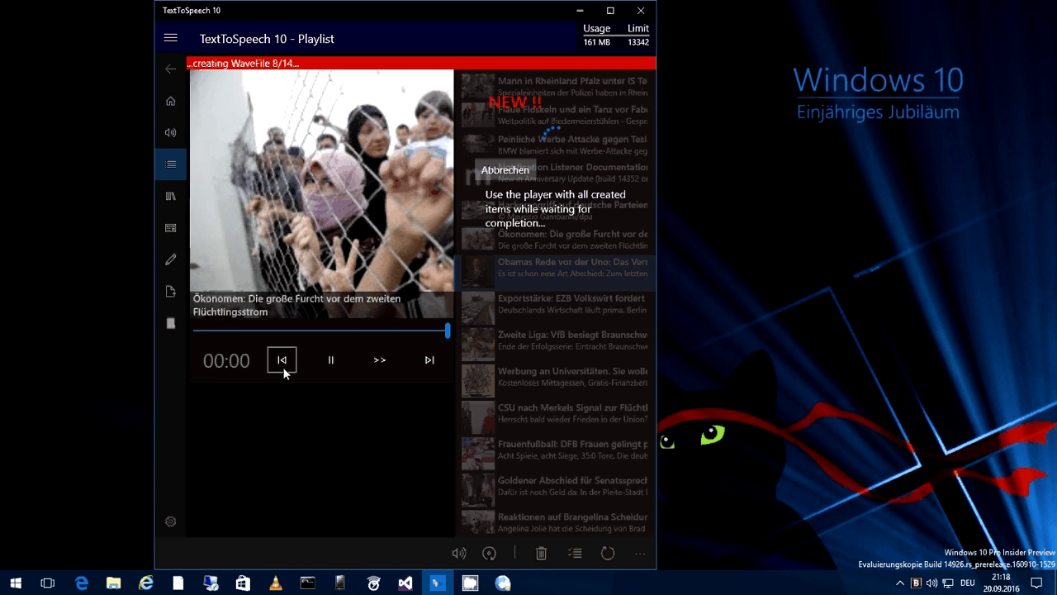
{"action": "left_click", "coordinate": [431, 363]}
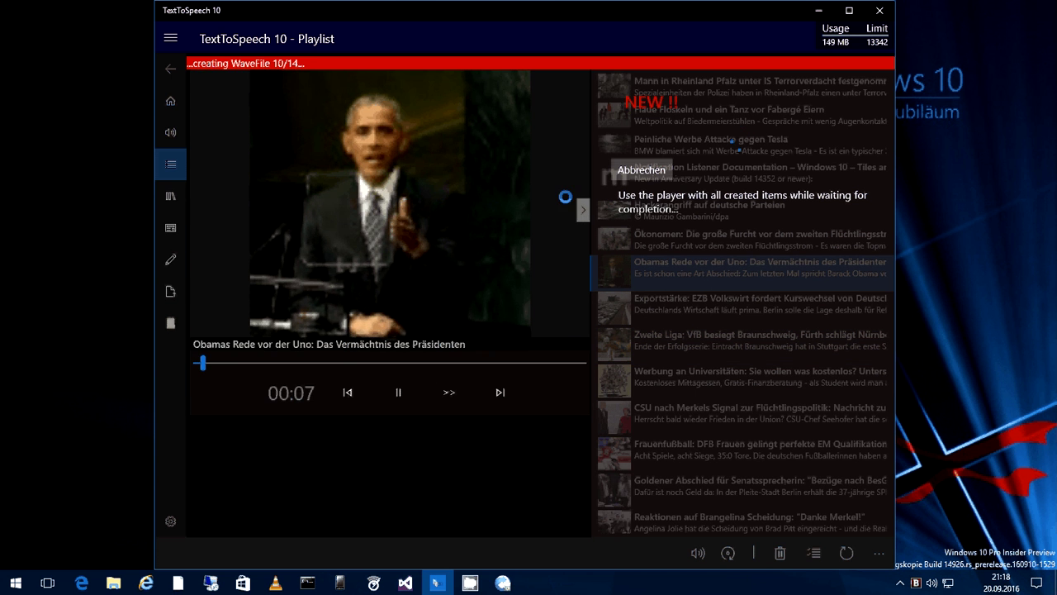
{"action": "scroll", "coordinate": [283, 211], "scroll_direction": "down", "scroll_amount": 10}
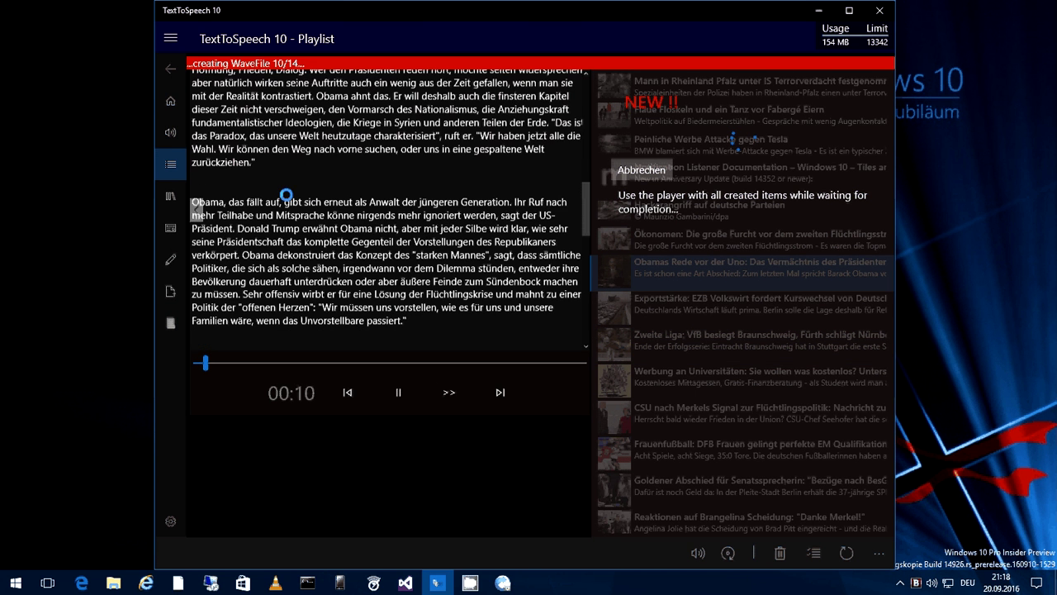
Step: Review the rest of the "Obamas Rede vor der Uno" article's text and go back to its beginning
{"action": "scroll", "coordinate": [297, 213], "scroll_direction": "down", "scroll_amount": 8}
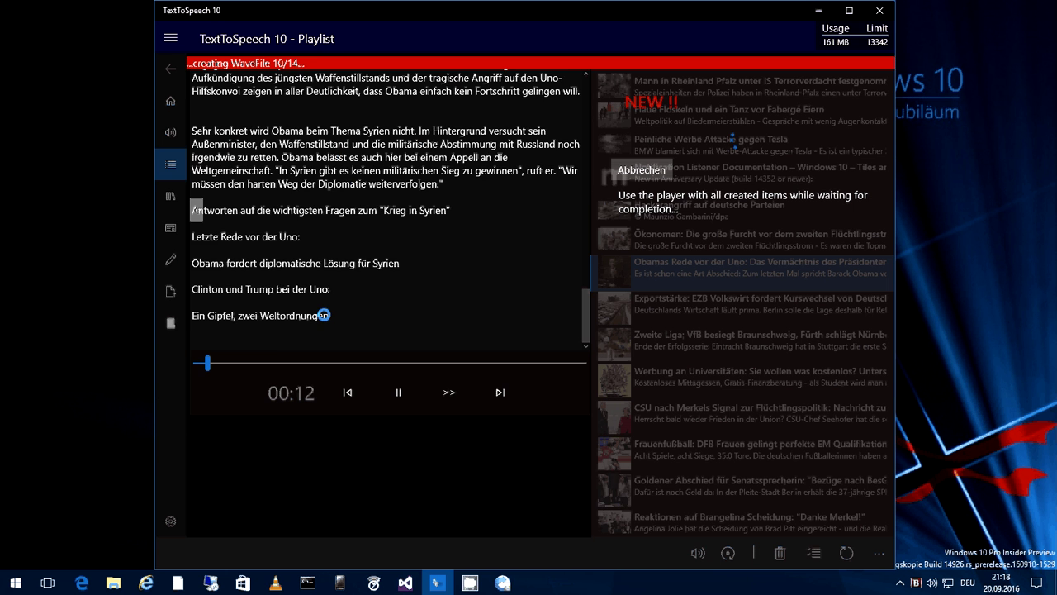
{"action": "scroll", "coordinate": [330, 310], "scroll_direction": "up", "scroll_amount": 10}
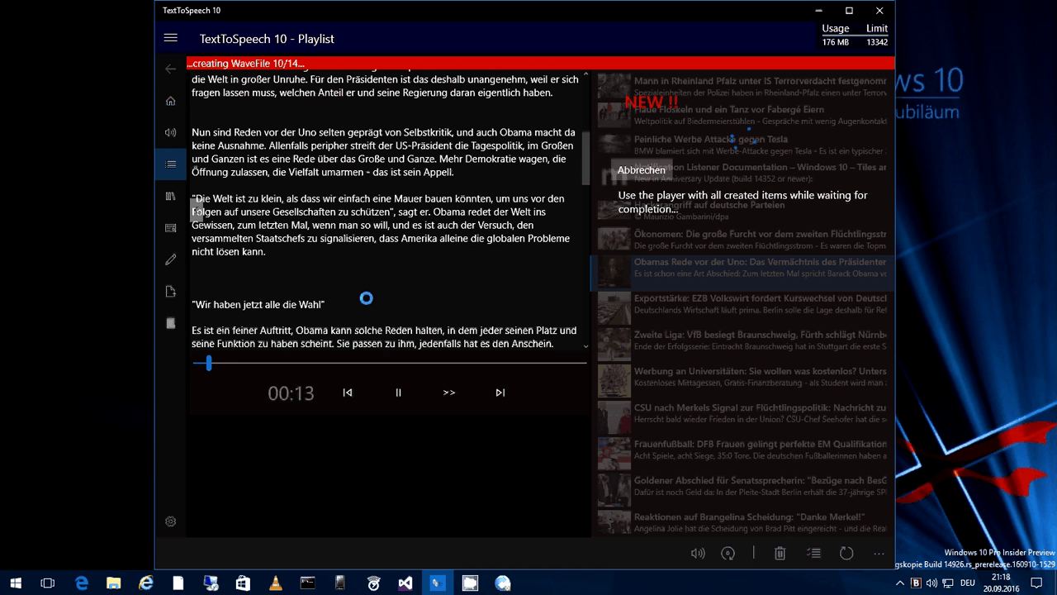
{"action": "scroll", "coordinate": [366, 298], "scroll_direction": "up", "scroll_amount": 5}
Step: Switch the player's time display to remaining time and replace the article text with its picture
{"action": "left_click", "coordinate": [285, 394]}
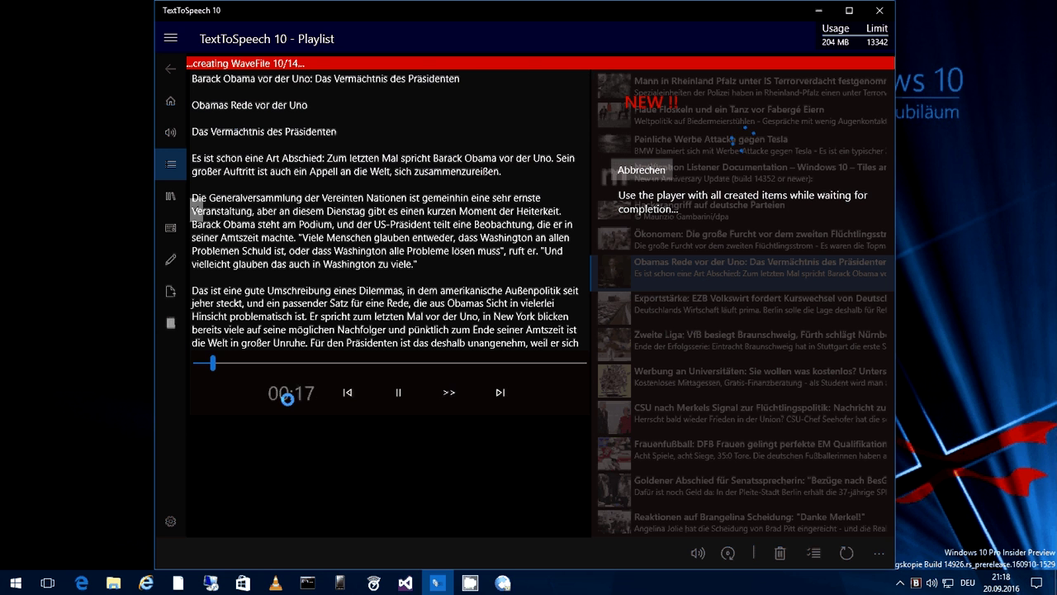
{"action": "left_click", "coordinate": [282, 396]}
{"action": "left_click", "coordinate": [282, 396]}
{"action": "left_click", "coordinate": [222, 204]}
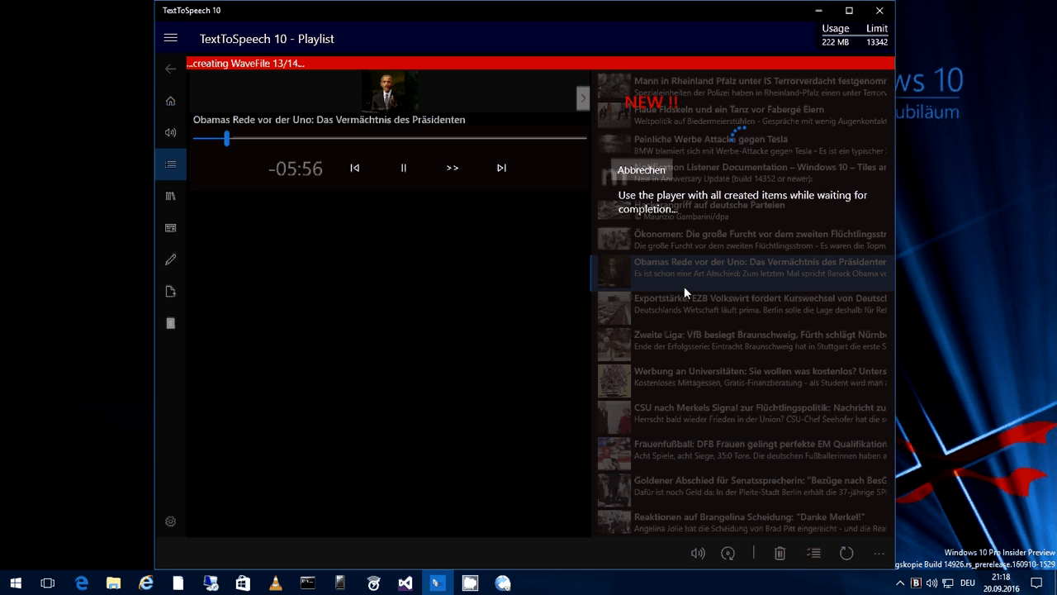
Step: Skip ahead through the playlist from "Obamas Rede vor der Uno" via "Exportstärke" to "Notification Listener Documentation"
{"action": "left_click", "coordinate": [489, 174]}
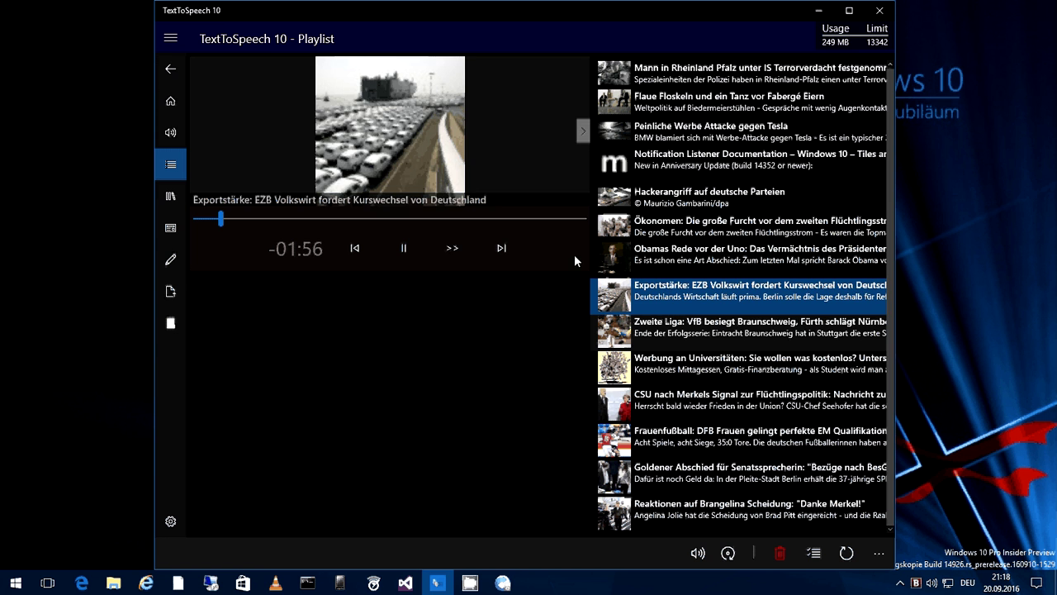
{"action": "left_click", "coordinate": [502, 249]}
{"action": "left_click", "coordinate": [502, 249]}
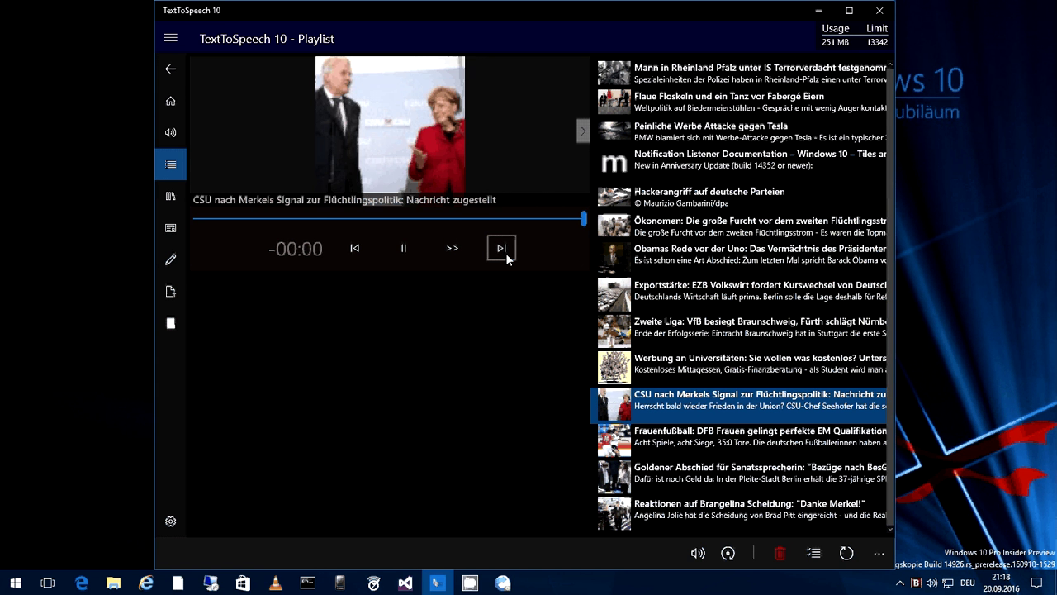
{"action": "left_click", "coordinate": [501, 250]}
{"action": "left_click", "coordinate": [505, 252]}
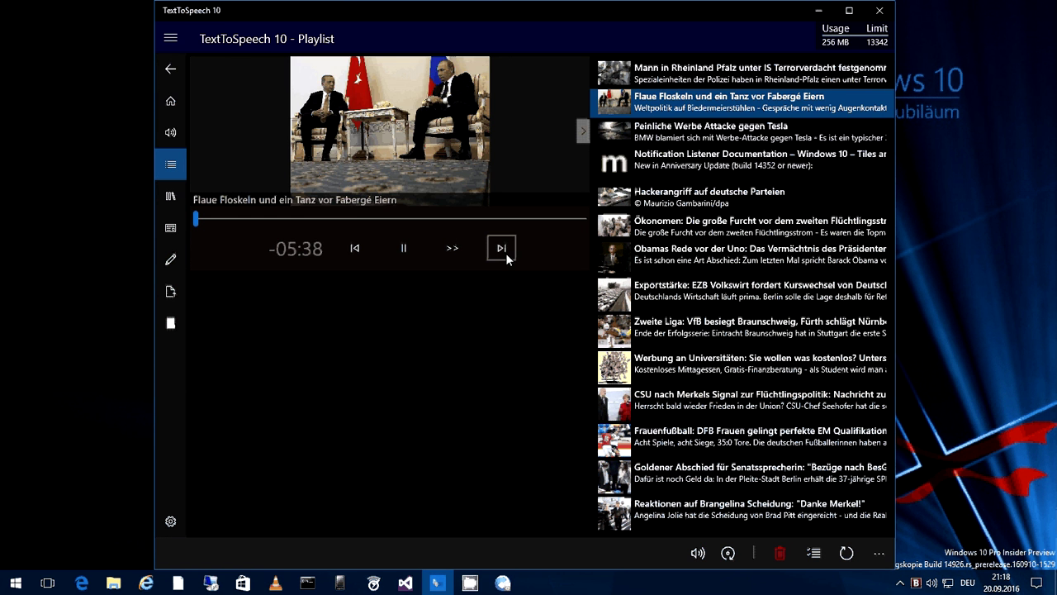
{"action": "left_click", "coordinate": [506, 253]}
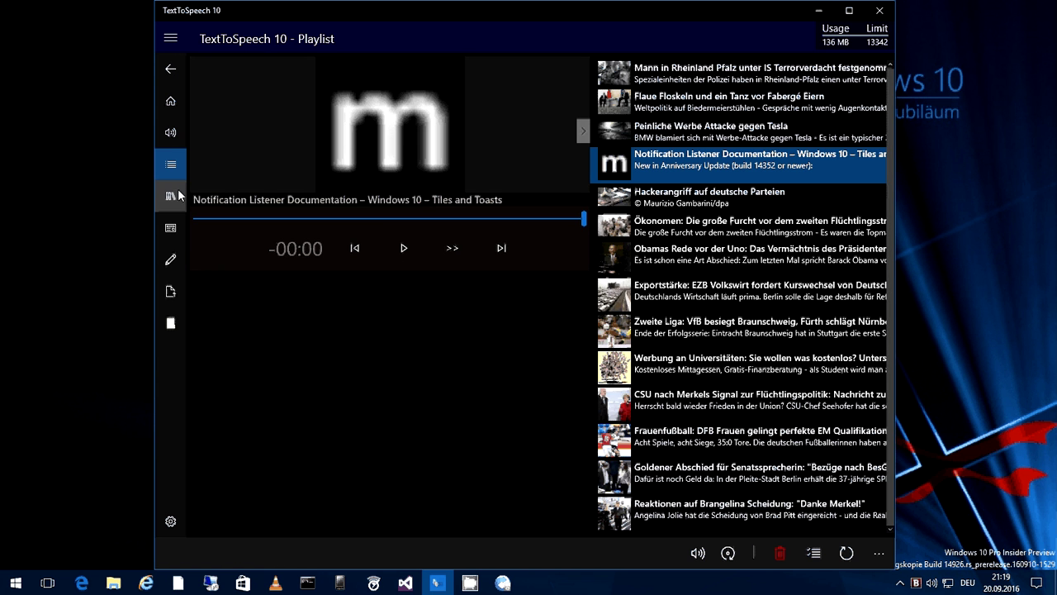
Step: Reload the playlist, look briefly into the library, and start playback from the first playlist article
{"action": "left_click", "coordinate": [166, 167]}
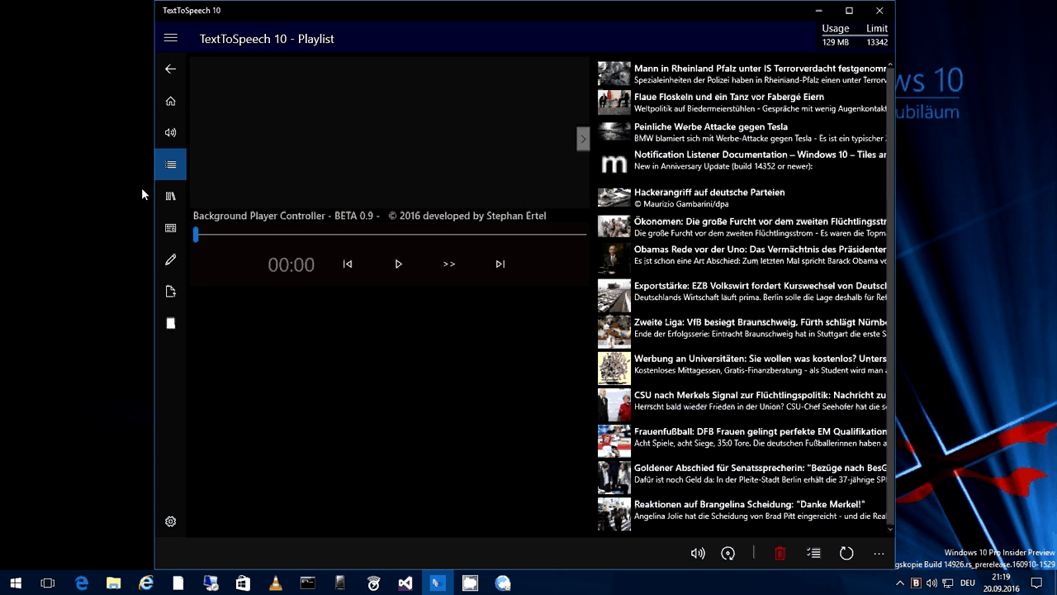
{"action": "left_click", "coordinate": [171, 199]}
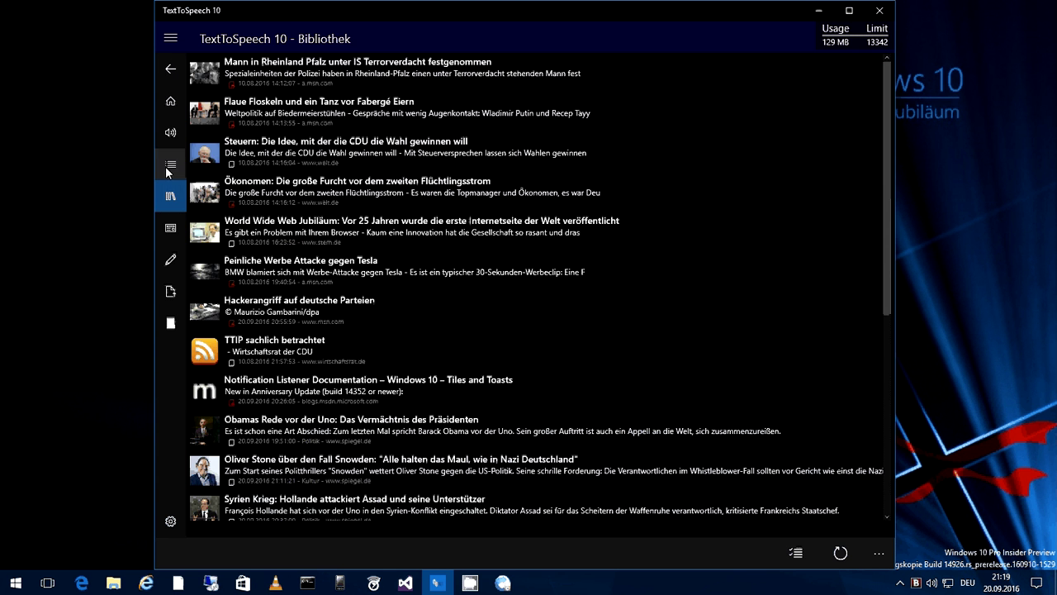
{"action": "left_click", "coordinate": [168, 170]}
{"action": "left_click", "coordinate": [398, 264]}
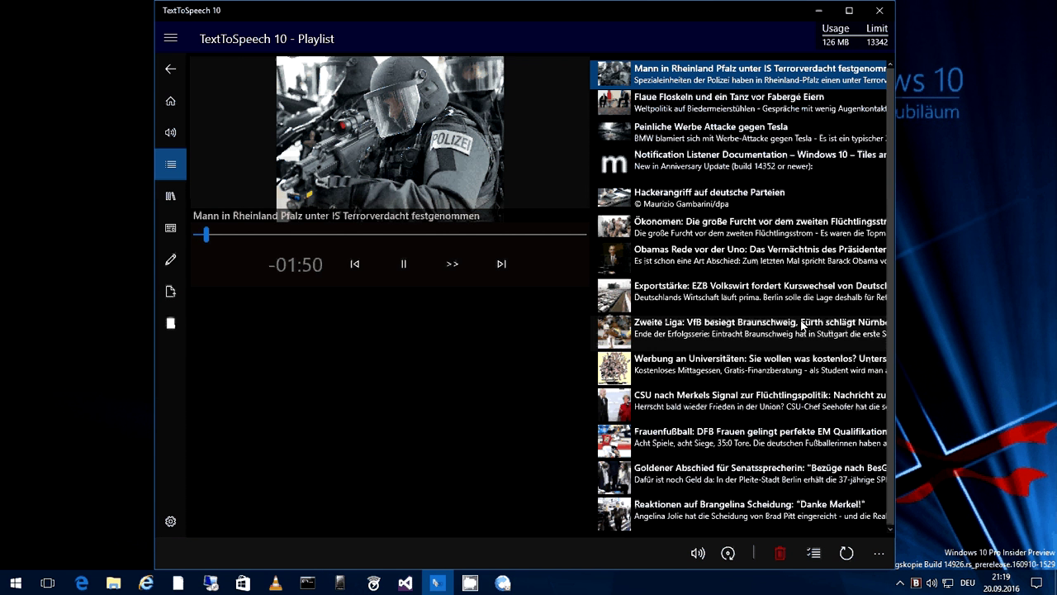
Step: Play "Hackerangriff auf deutsche Parteien" and the "Ökonomen" article directly from the playlist, and skip forward article by article to "Notification Listener Documentation"
{"action": "left_click", "coordinate": [741, 197]}
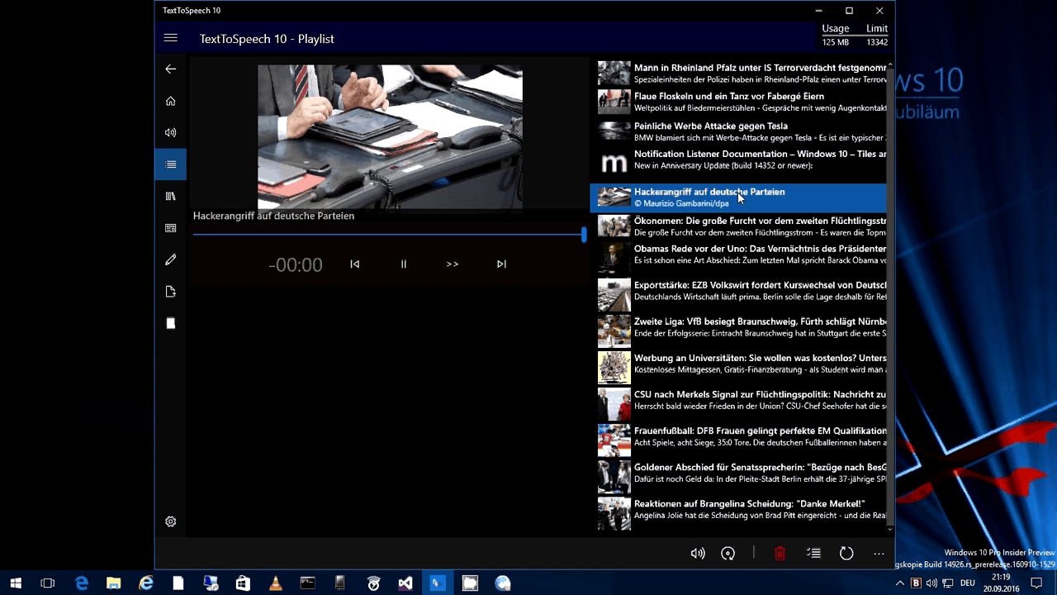
{"action": "left_click", "coordinate": [740, 234]}
{"action": "left_click", "coordinate": [499, 271]}
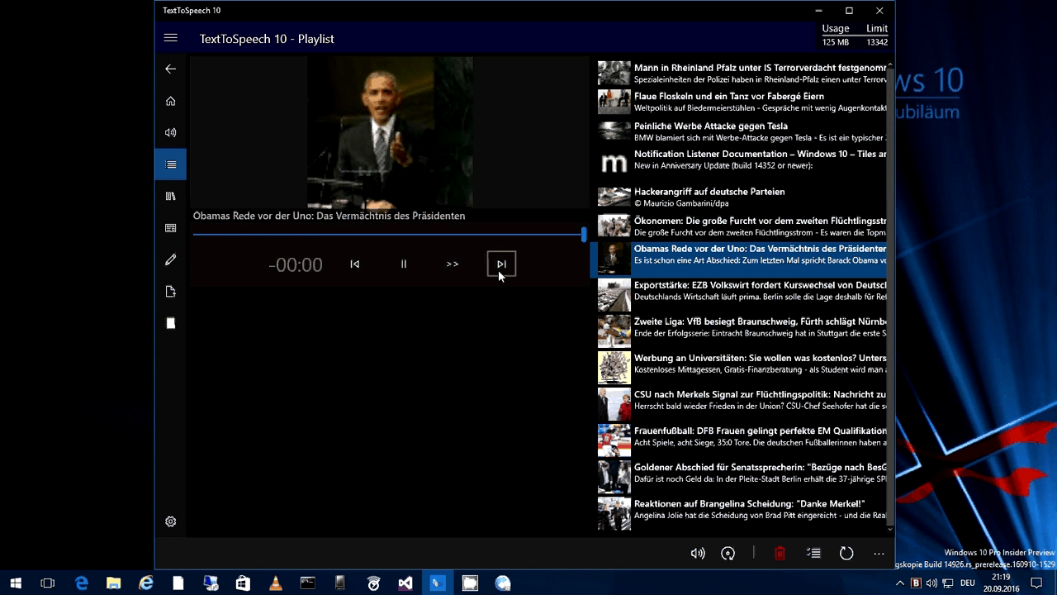
{"action": "left_click", "coordinate": [499, 271]}
{"action": "left_click", "coordinate": [499, 265]}
{"action": "left_click", "coordinate": [499, 265]}
{"action": "left_click", "coordinate": [499, 265]}
{"action": "left_click", "coordinate": [499, 264]}
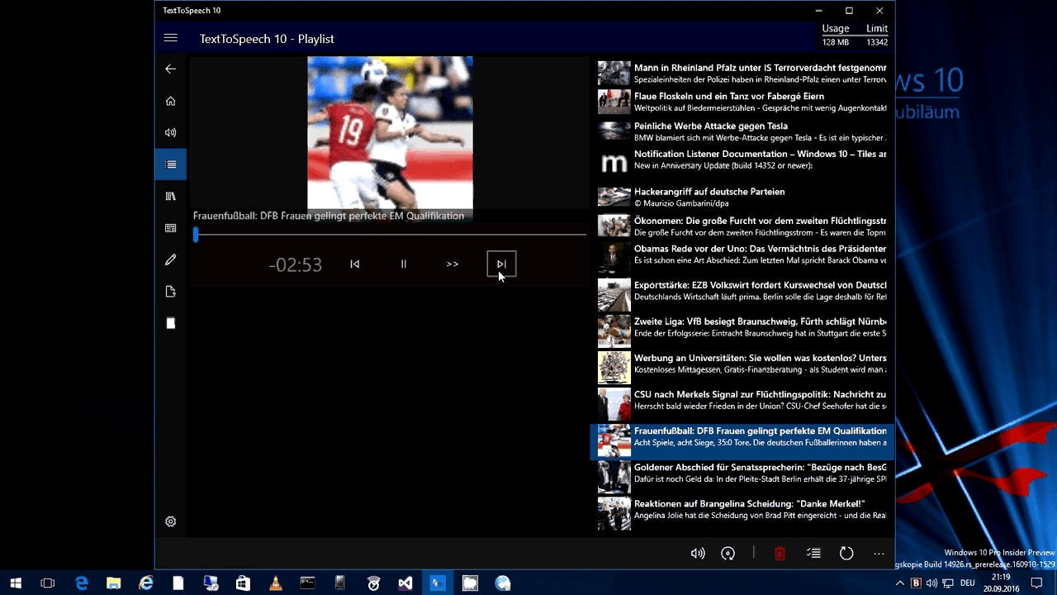
{"action": "left_click", "coordinate": [500, 265]}
{"action": "left_click", "coordinate": [498, 269]}
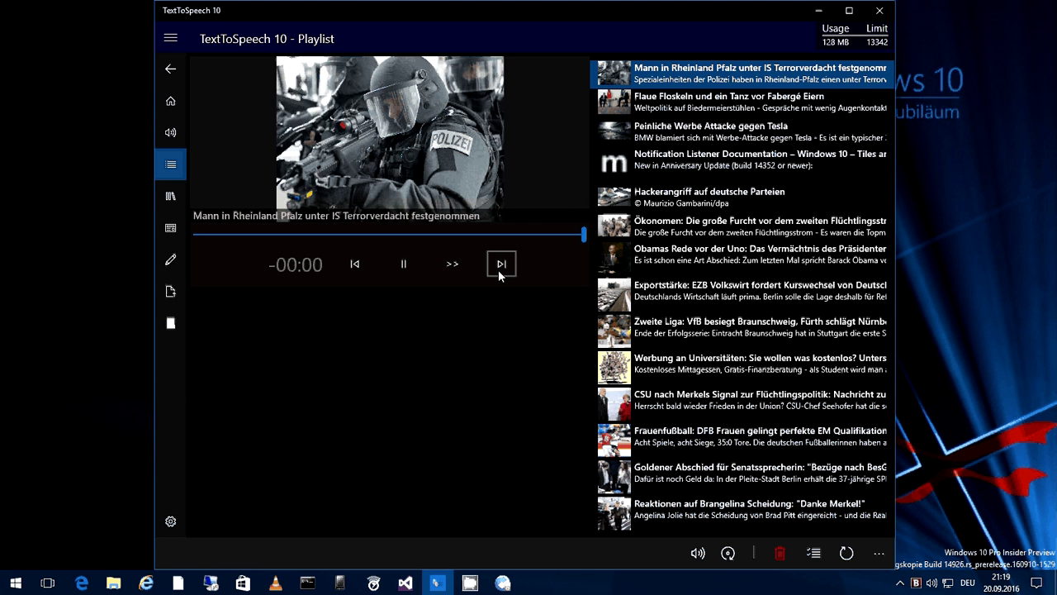
{"action": "left_click", "coordinate": [499, 264]}
{"action": "left_click", "coordinate": [498, 270]}
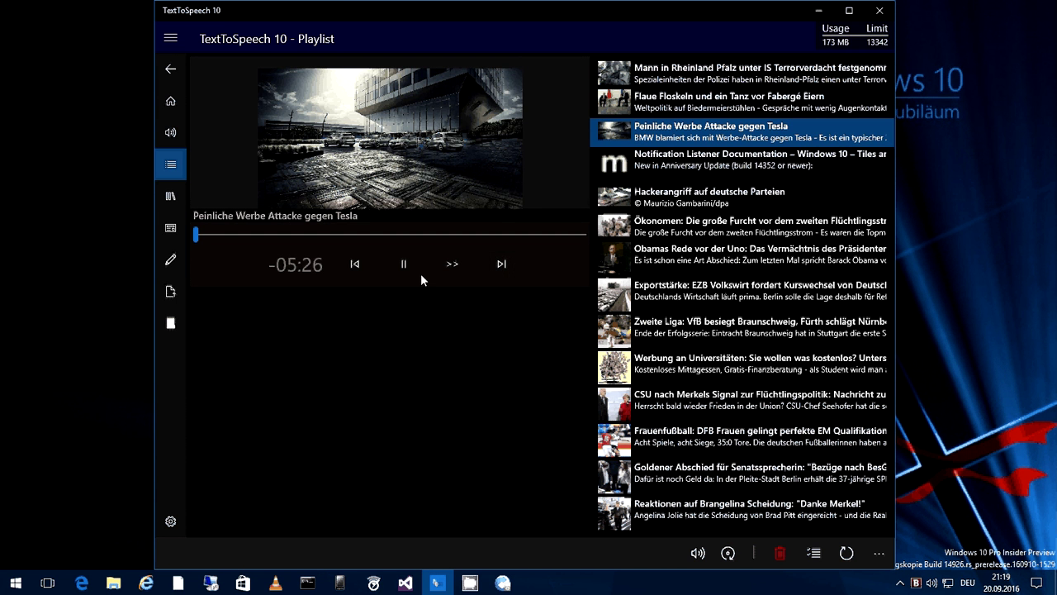
{"action": "left_click", "coordinate": [502, 264]}
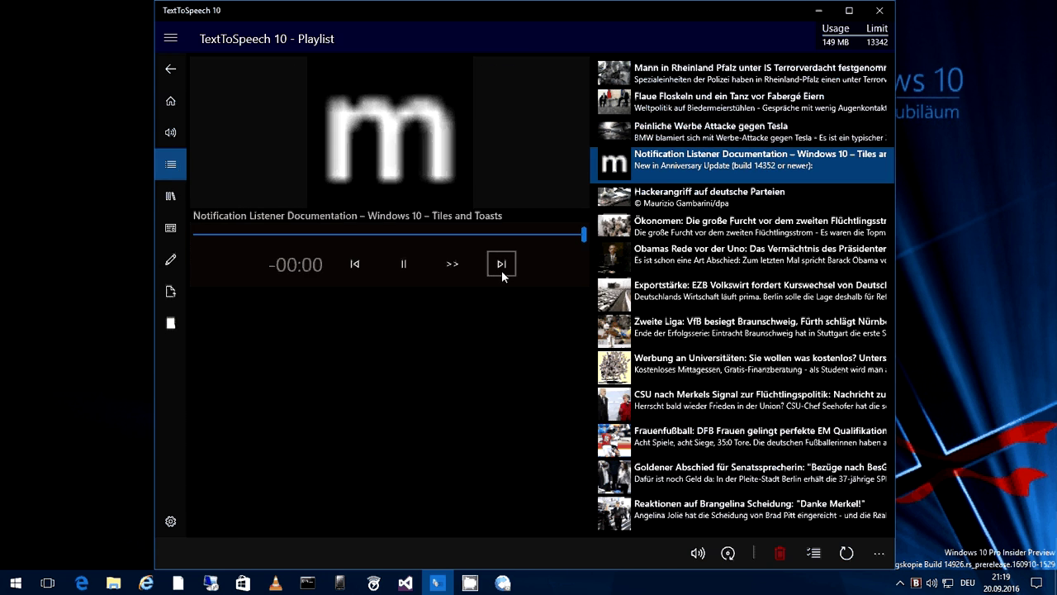
Step: Switch back and forth between the library and the playlist during playback to compare their article lists
{"action": "left_click", "coordinate": [171, 196]}
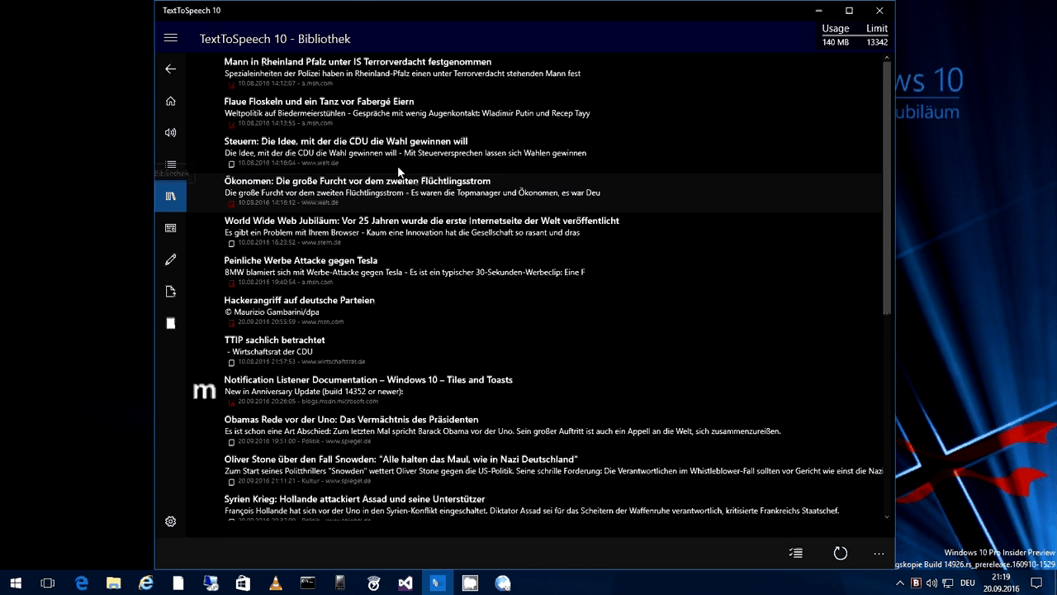
{"action": "scroll", "coordinate": [363, 148], "scroll_direction": "down", "scroll_amount": 3}
{"action": "scroll", "coordinate": [360, 149], "scroll_direction": "up", "scroll_amount": 3}
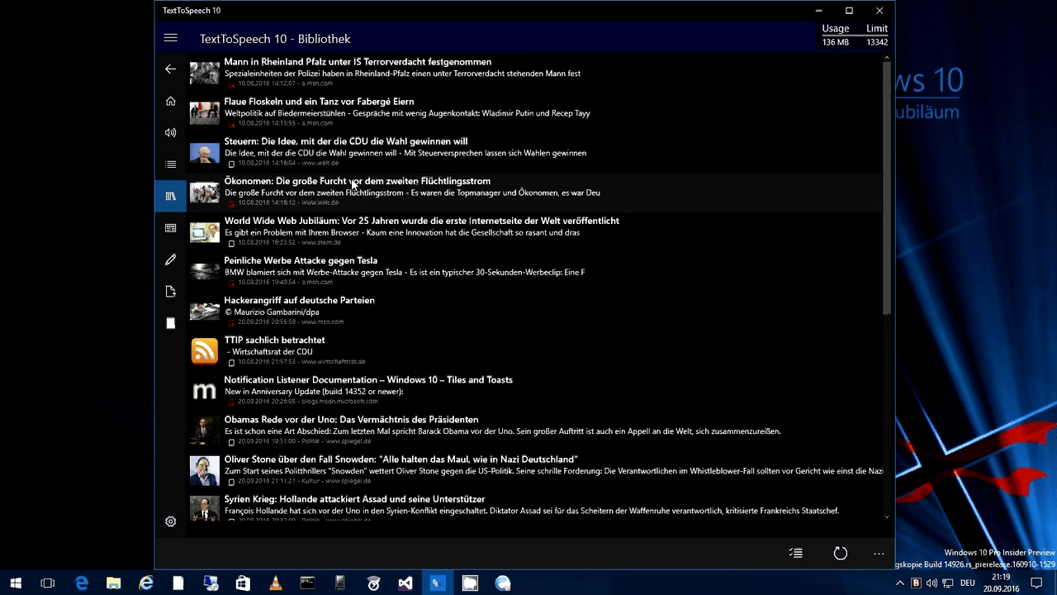
{"action": "left_click", "coordinate": [171, 165]}
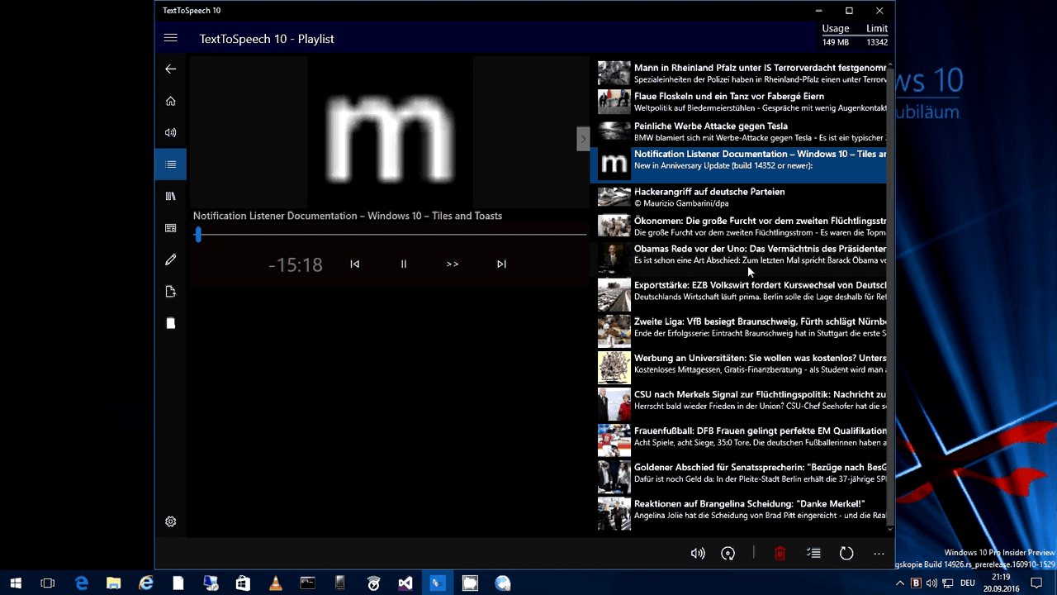
{"action": "left_click", "coordinate": [171, 201]}
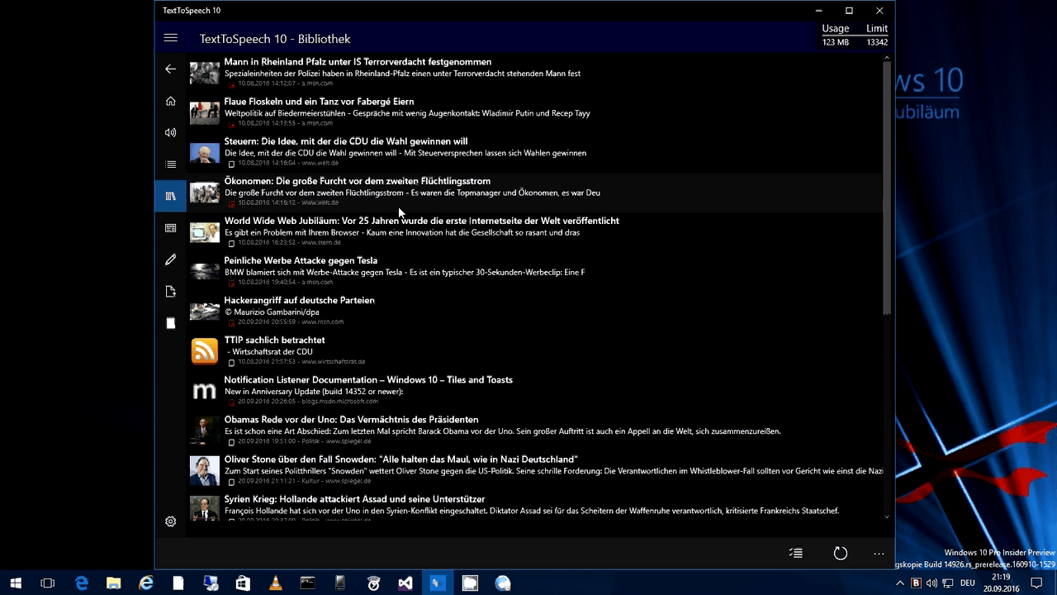
{"action": "left_click", "coordinate": [171, 165]}
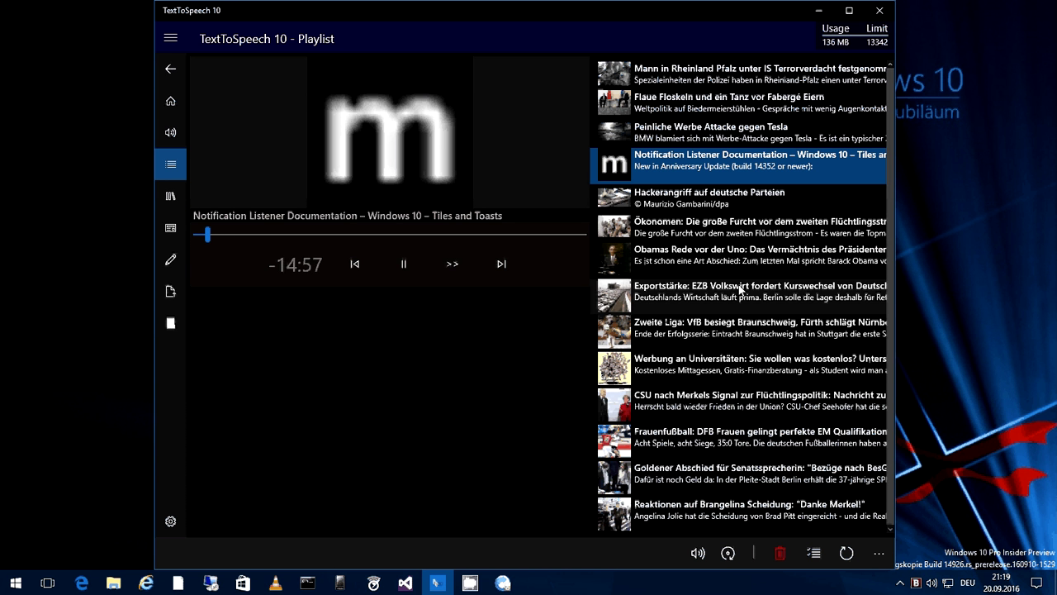
Step: Try to delete the library articles from the second "Obamas Rede vor der Uno" entry through "Reaktionen auf Brangelina Scheidung"
{"action": "left_click", "coordinate": [171, 194]}
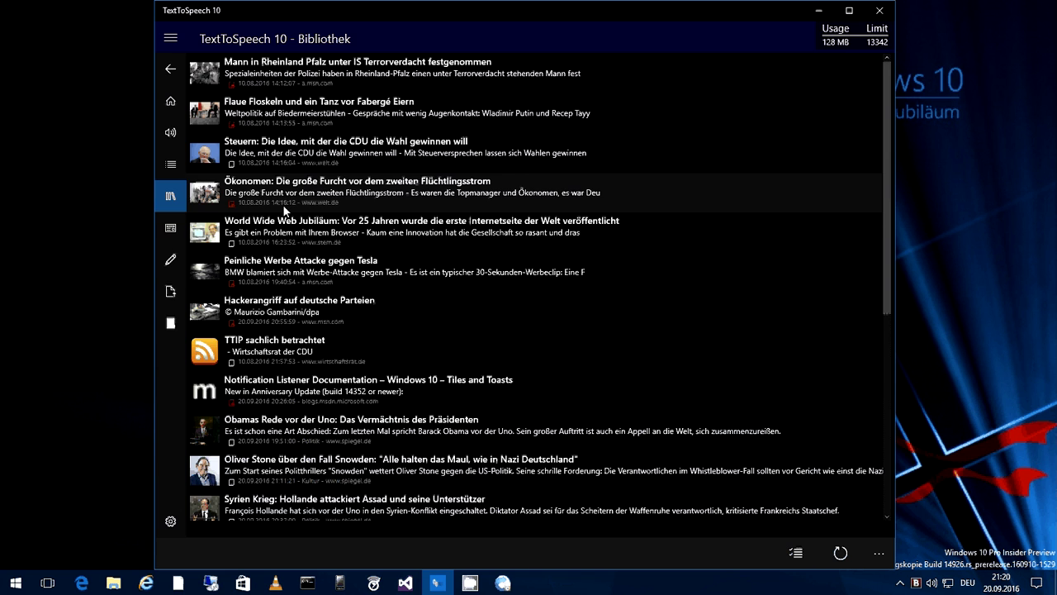
{"action": "scroll", "coordinate": [360, 438], "scroll_direction": "down", "scroll_amount": 5}
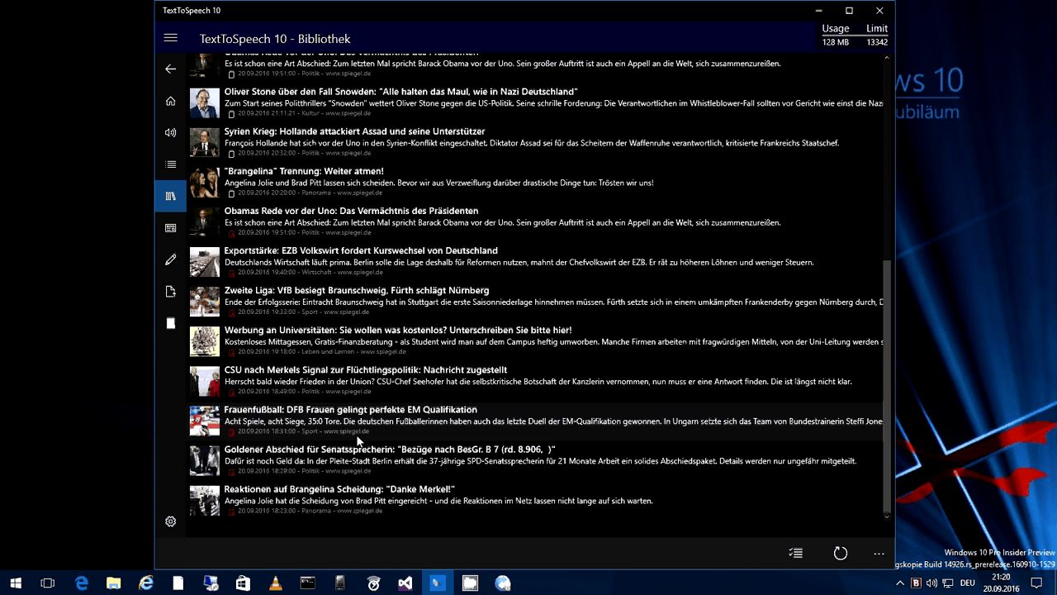
{"action": "scroll", "coordinate": [360, 441], "scroll_direction": "up", "scroll_amount": 4}
{"action": "scroll", "coordinate": [307, 379], "scroll_direction": "down", "scroll_amount": 1}
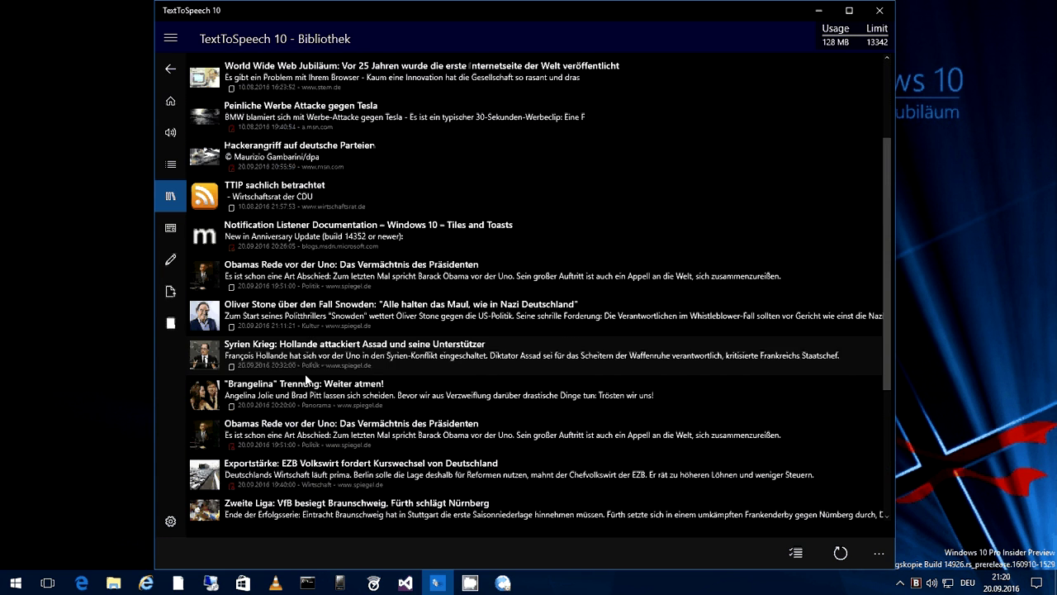
{"action": "scroll", "coordinate": [308, 379], "scroll_direction": "down", "scroll_amount": 3}
{"action": "left_click", "coordinate": [796, 551]}
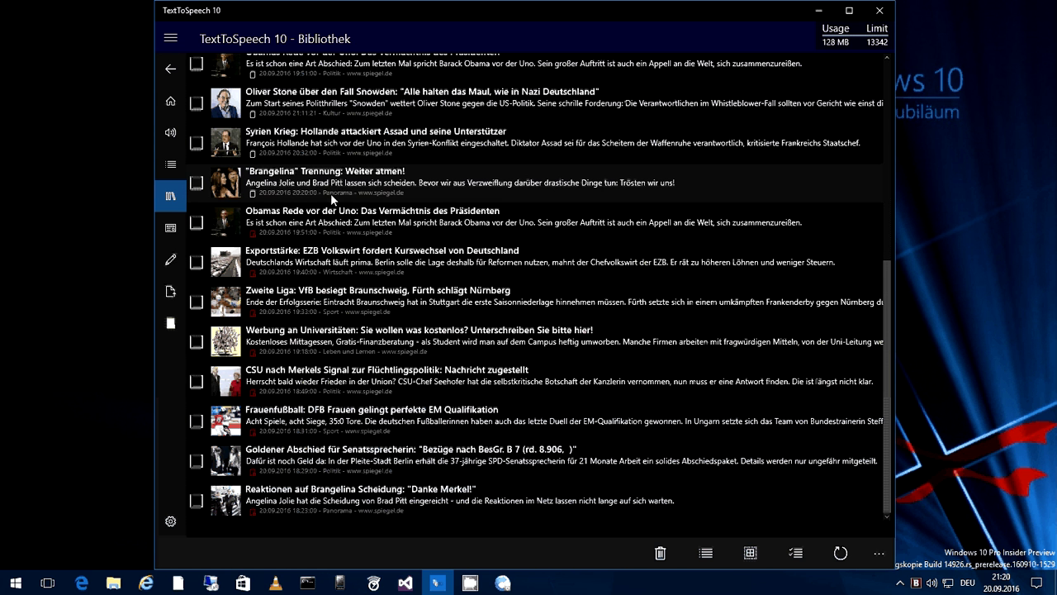
{"action": "left_click", "coordinate": [342, 225]}
{"action": "left_click_drag", "start_coordinate": [342, 226], "coordinate": [731, 479]}
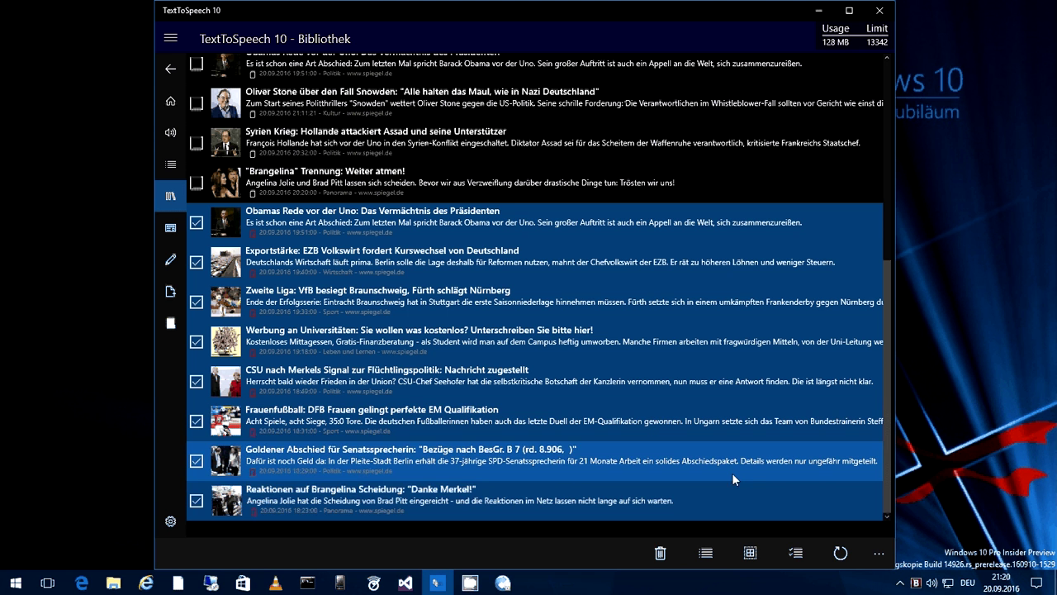
{"action": "left_click", "coordinate": [660, 553]}
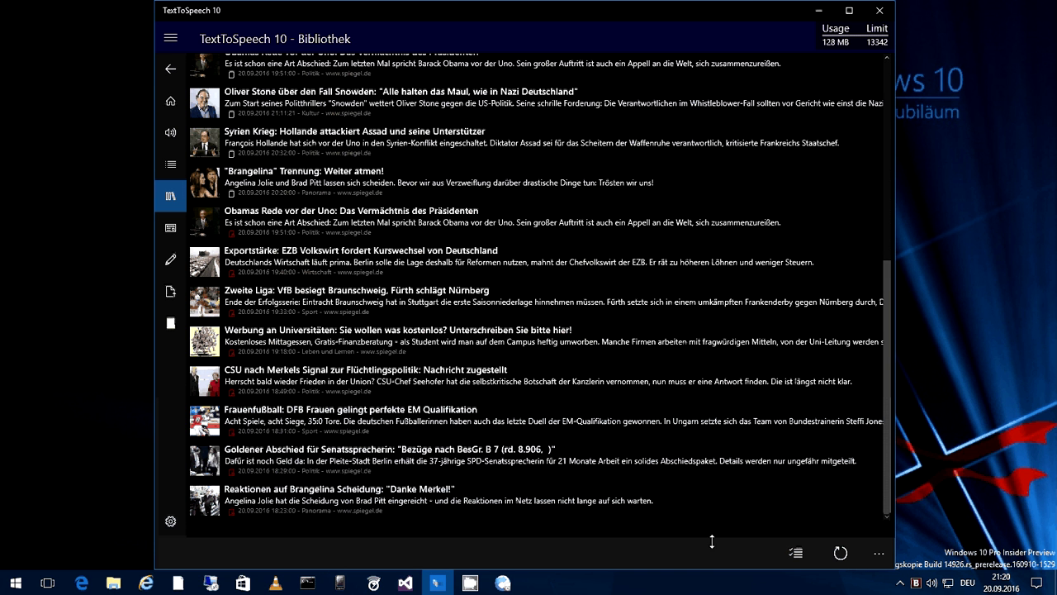
Step: Delete a library selection consisting of "Syrien Krieg", ""Brangelina" Trennung", the second "Obamas Rede vor der Uno" entry and "Exportstärke"
{"action": "left_click", "coordinate": [796, 552]}
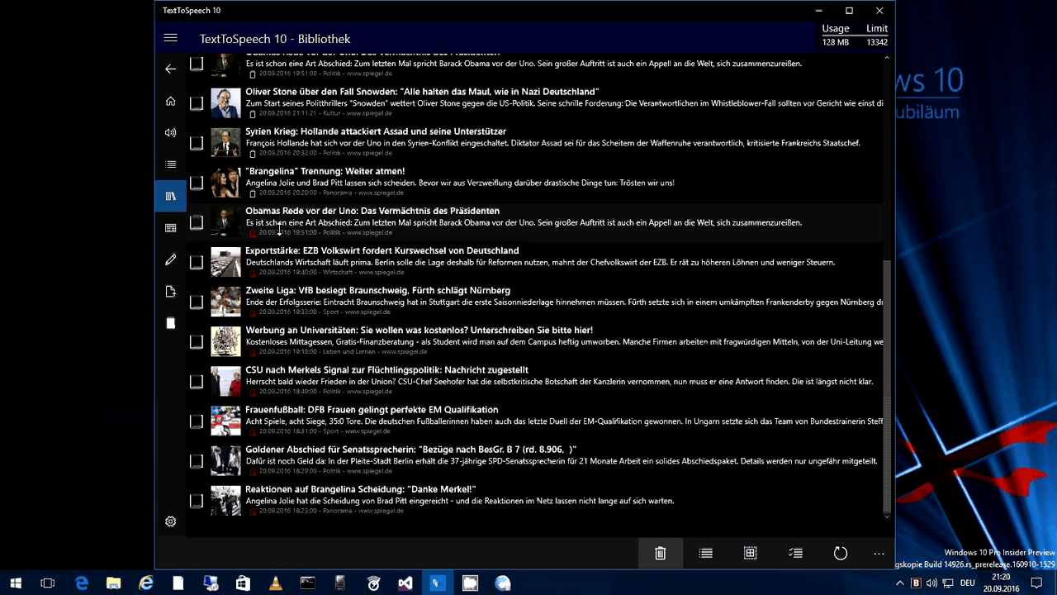
{"action": "left_click", "coordinate": [195, 142]}
{"action": "left_click", "coordinate": [196, 181]}
{"action": "left_click", "coordinate": [289, 231]}
{"action": "left_click", "coordinate": [298, 261]}
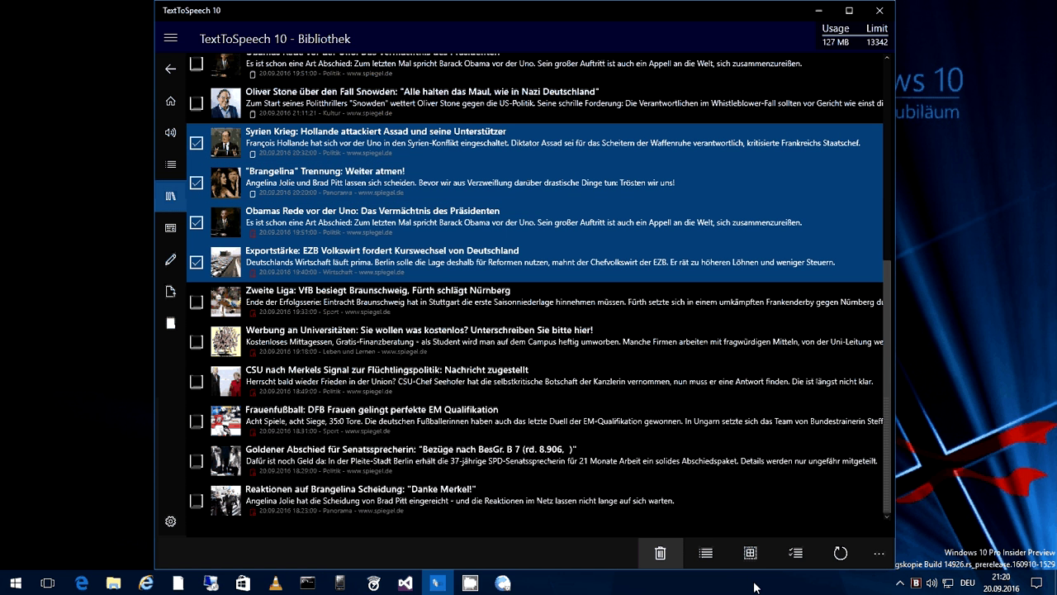
{"action": "left_click", "coordinate": [659, 555]}
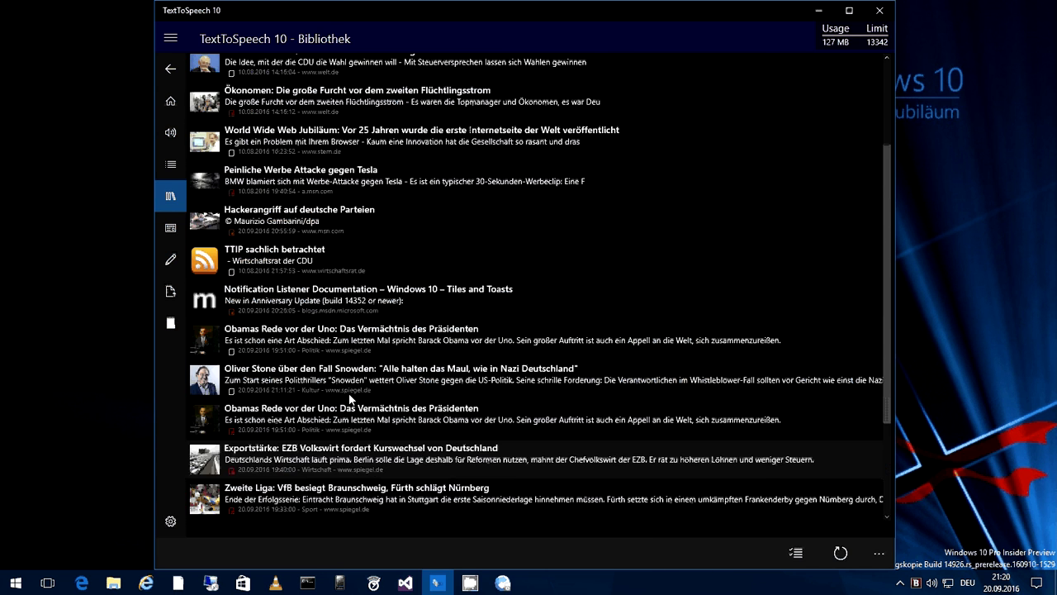
Step: Delete all playlist elements and confirm the deletion
{"action": "left_click", "coordinate": [170, 164]}
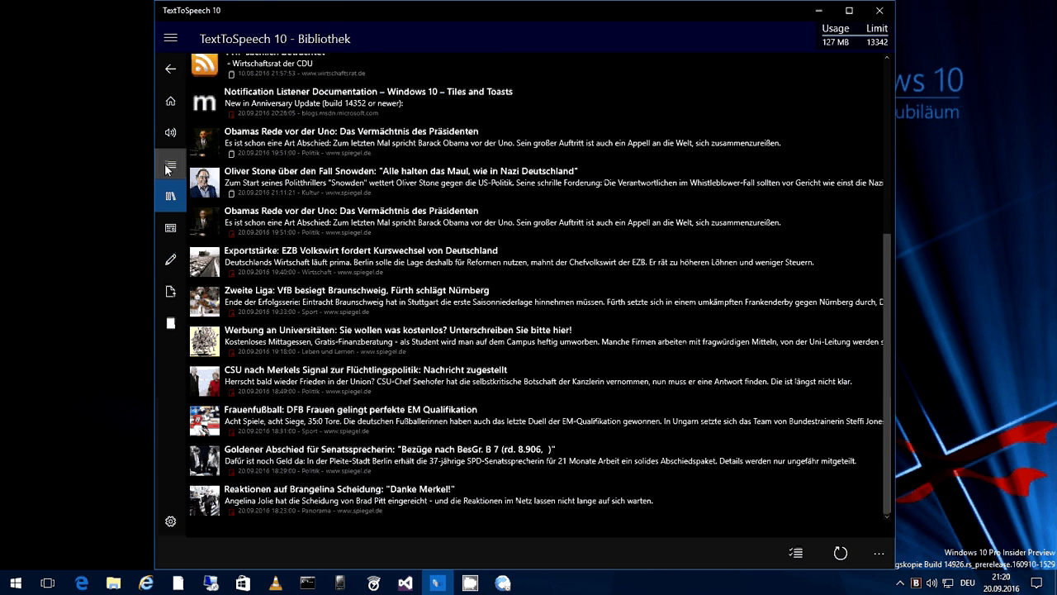
{"action": "left_click", "coordinate": [818, 557]}
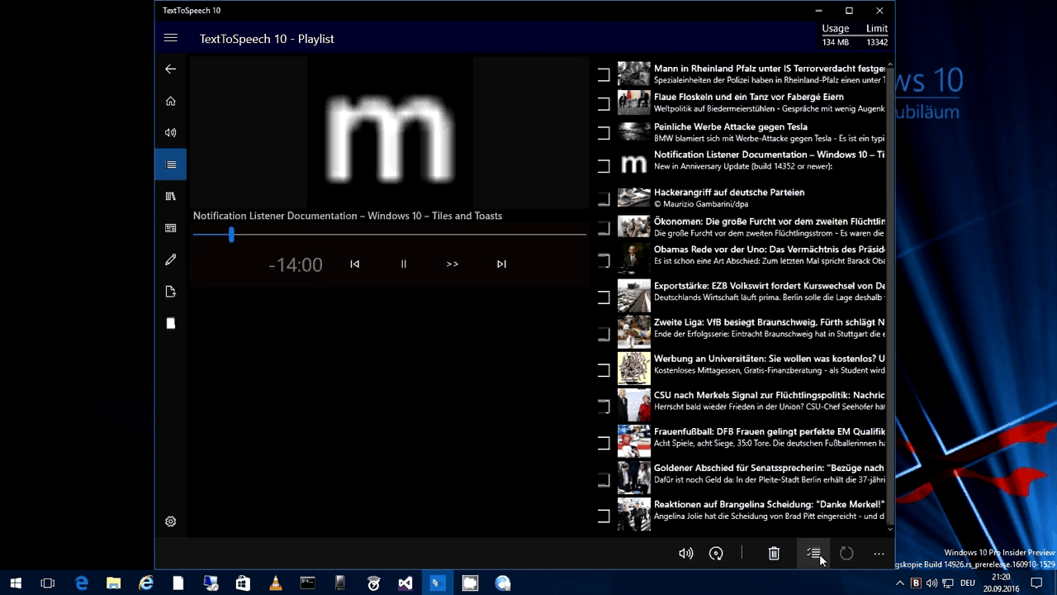
{"action": "left_click", "coordinate": [820, 558]}
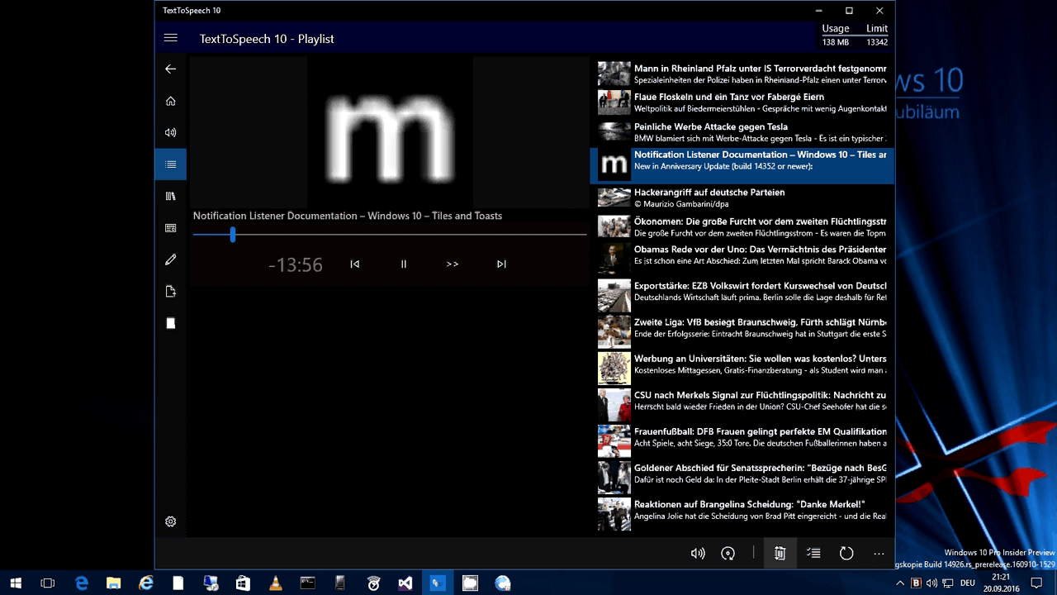
{"action": "left_click", "coordinate": [782, 553]}
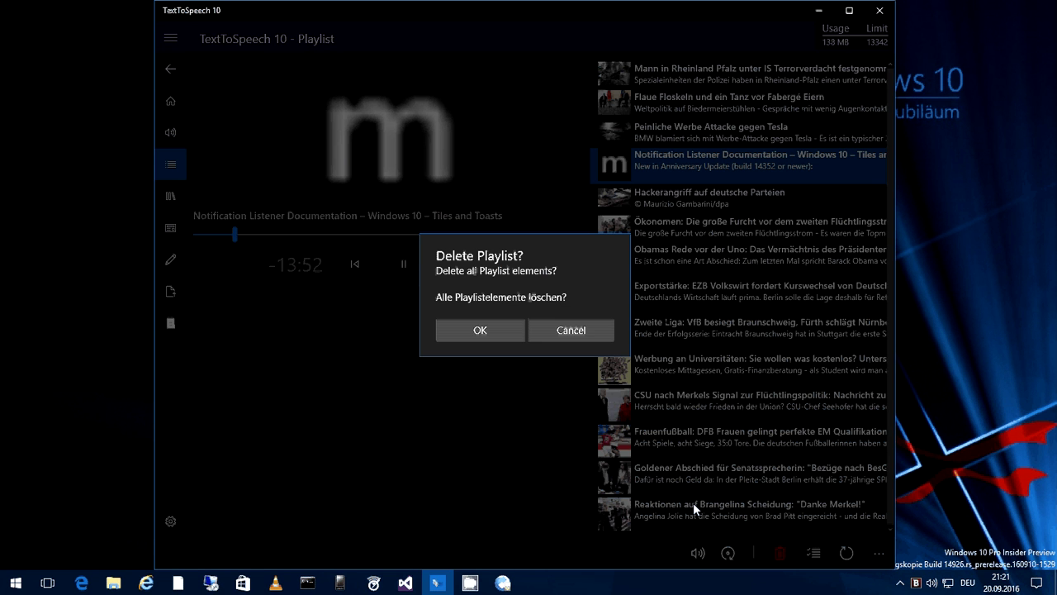
{"action": "left_click", "coordinate": [477, 332]}
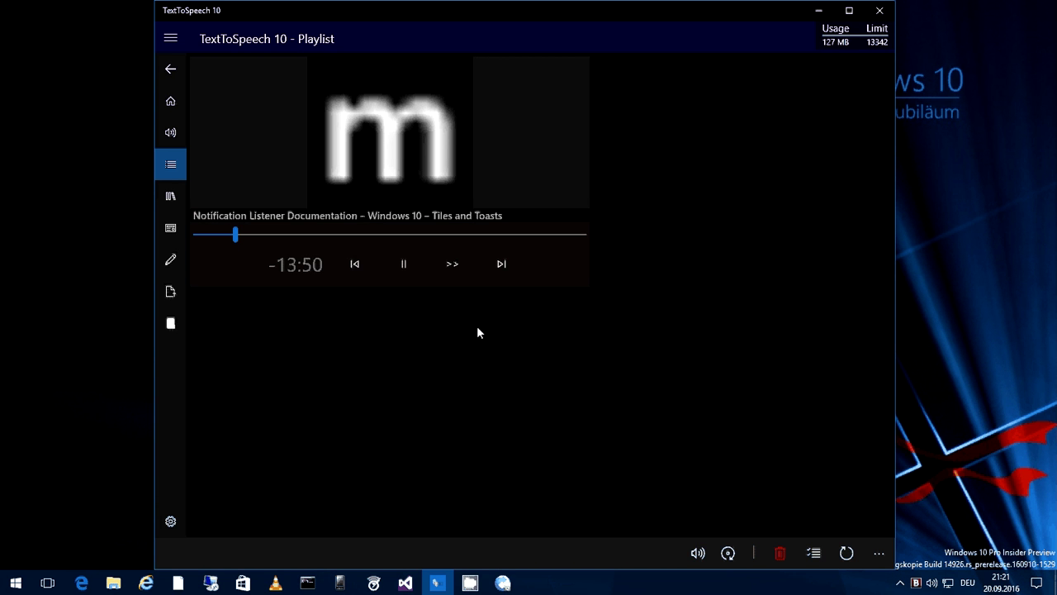
Step: Return to the library and refresh its article list after the playlist deletion
{"action": "left_click", "coordinate": [171, 197]}
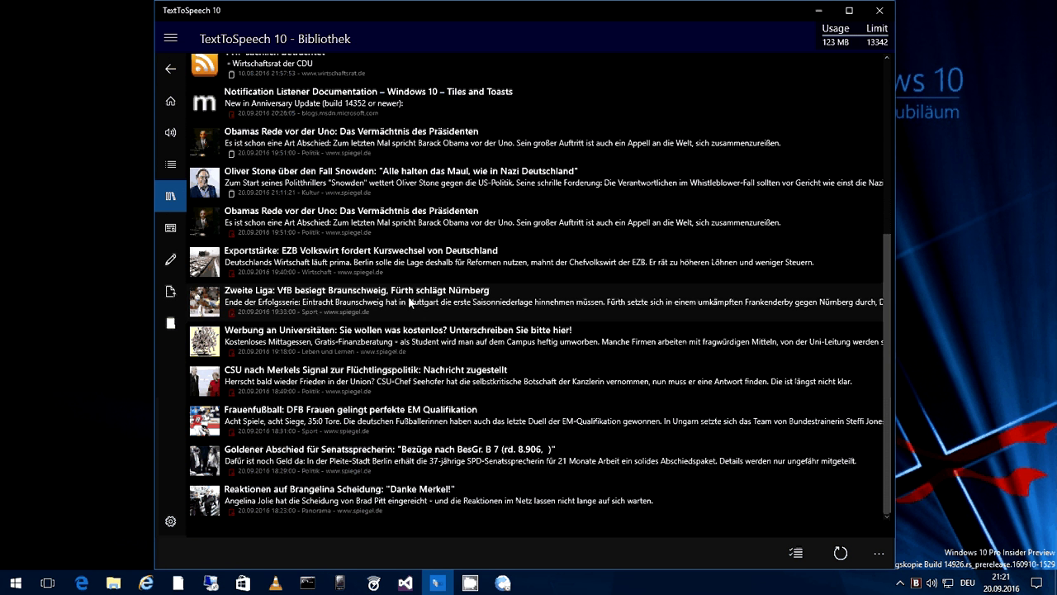
{"action": "scroll", "coordinate": [504, 386], "scroll_direction": "up", "scroll_amount": 1}
{"action": "scroll", "coordinate": [504, 386], "scroll_direction": "down", "scroll_amount": 1}
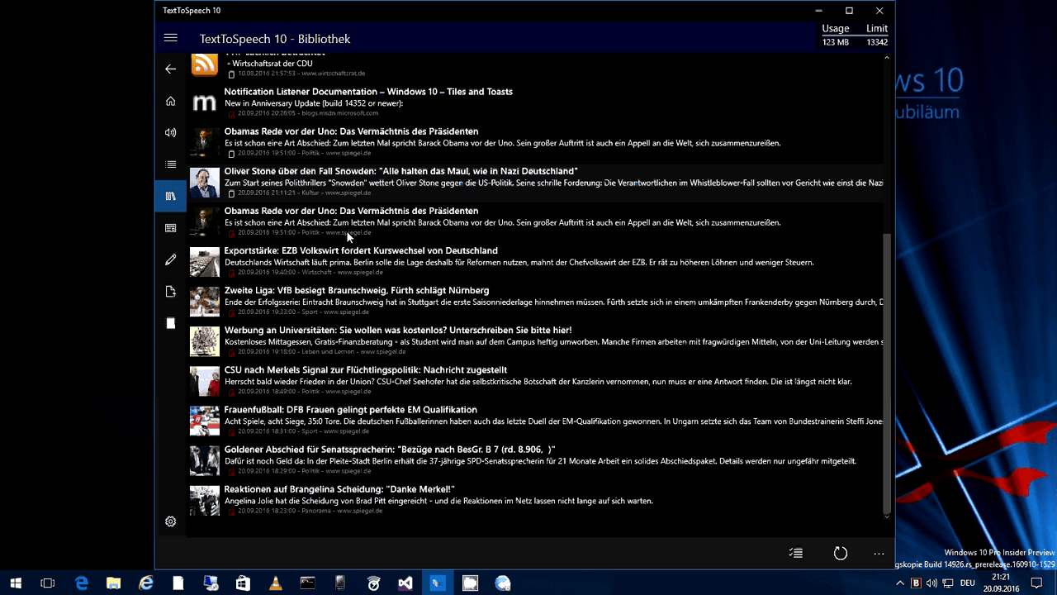
{"action": "left_click", "coordinate": [841, 554]}
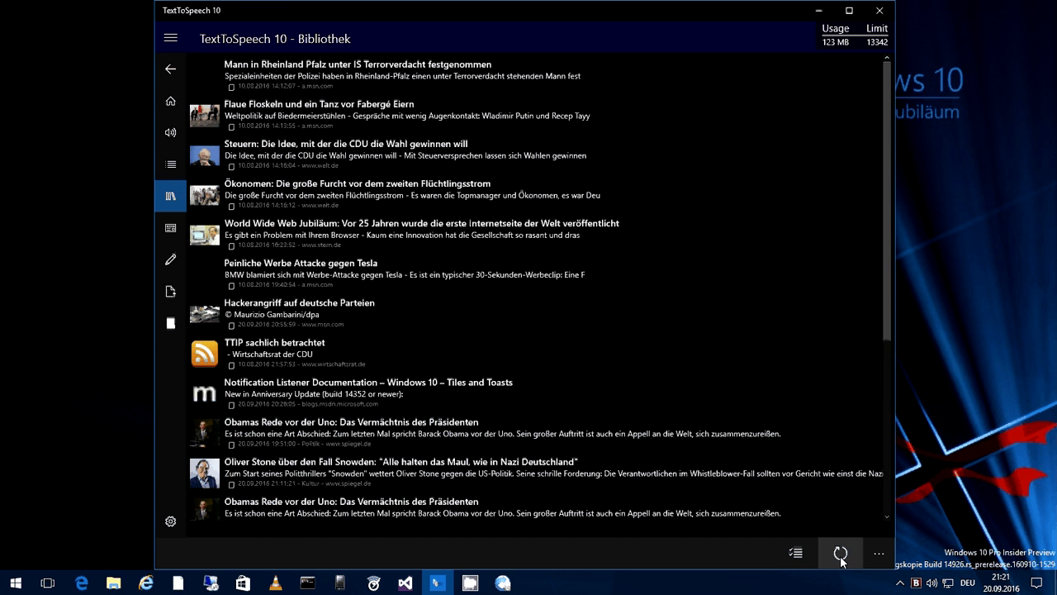
Step: Delete the ten library articles from the first "Obamas Rede vor der Uno" entry through "Reaktionen auf Brangelina Scheidung"
{"action": "scroll", "coordinate": [678, 286], "scroll_direction": "down", "scroll_amount": 6}
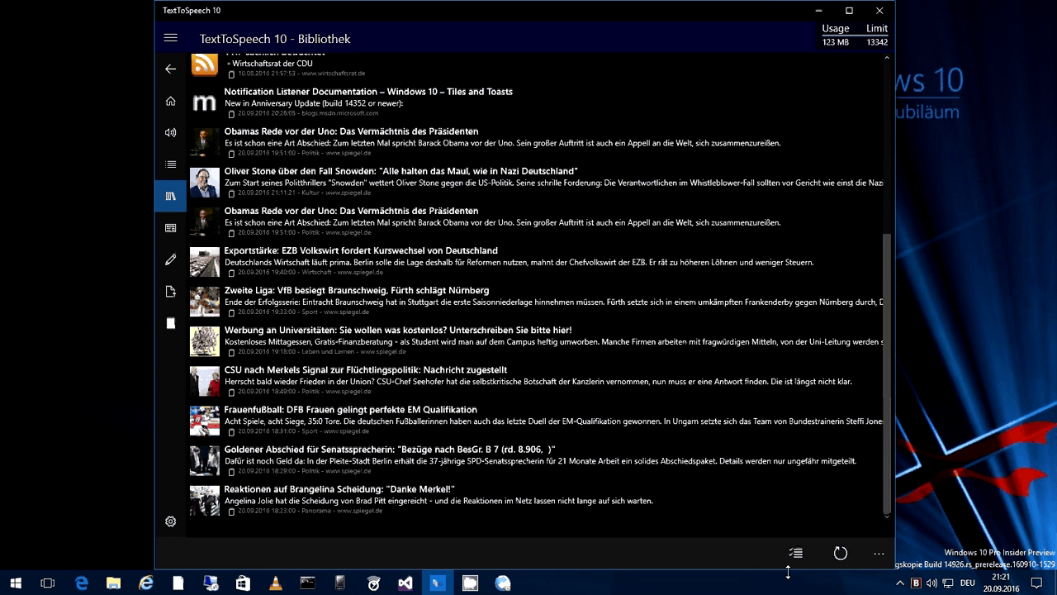
{"action": "right_click", "coordinate": [537, 423]}
{"action": "left_click", "coordinate": [355, 140]}
{"action": "left_click", "coordinate": [347, 181]}
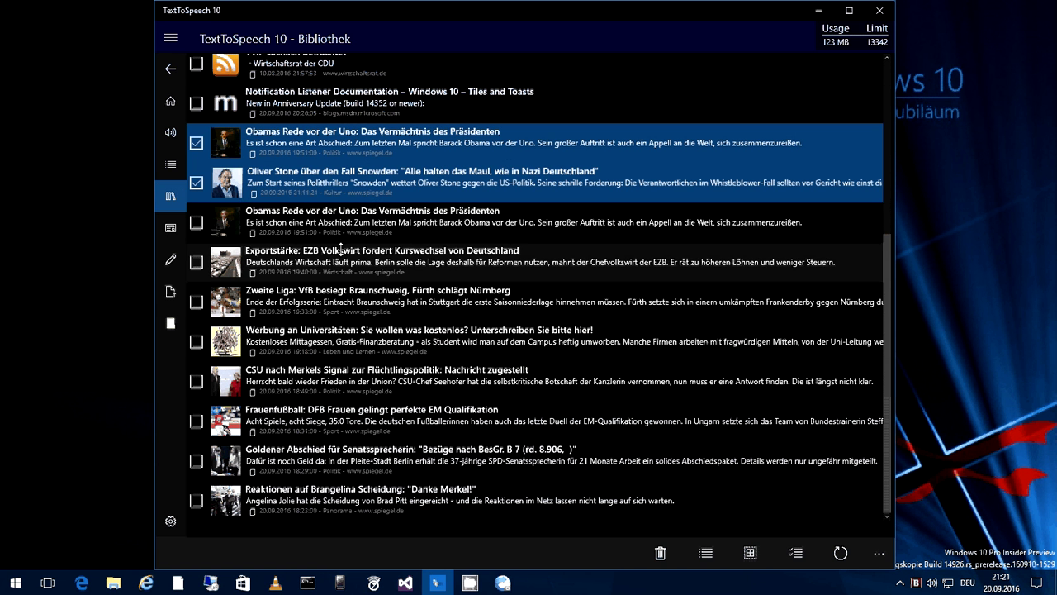
{"action": "left_click", "coordinate": [339, 302], "text": "shift"}
{"action": "left_click", "coordinate": [337, 341]}
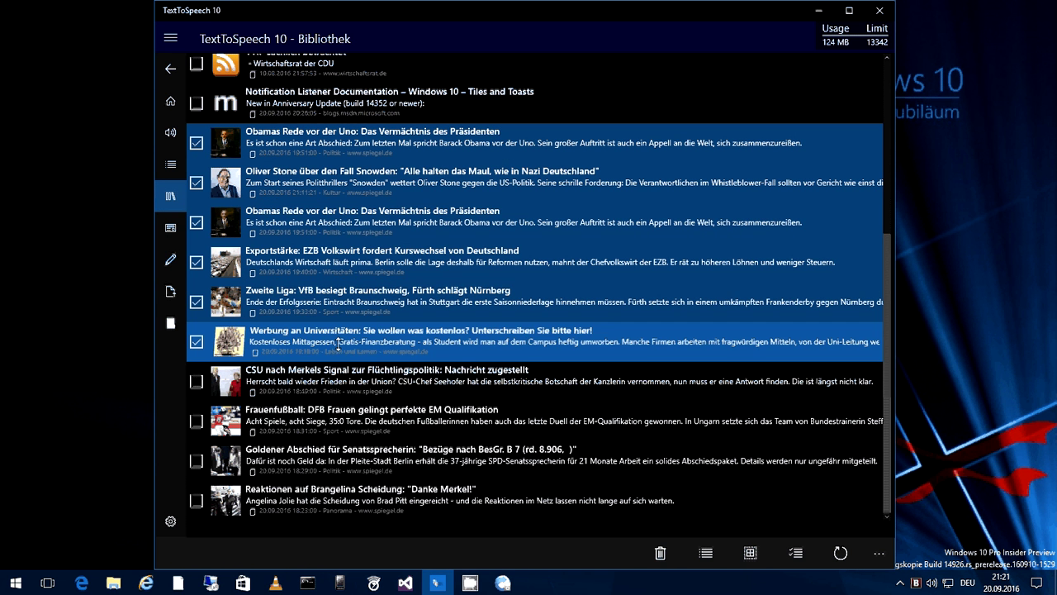
{"action": "left_click", "coordinate": [335, 421], "text": "shift"}
{"action": "left_click", "coordinate": [334, 496], "text": "shift"}
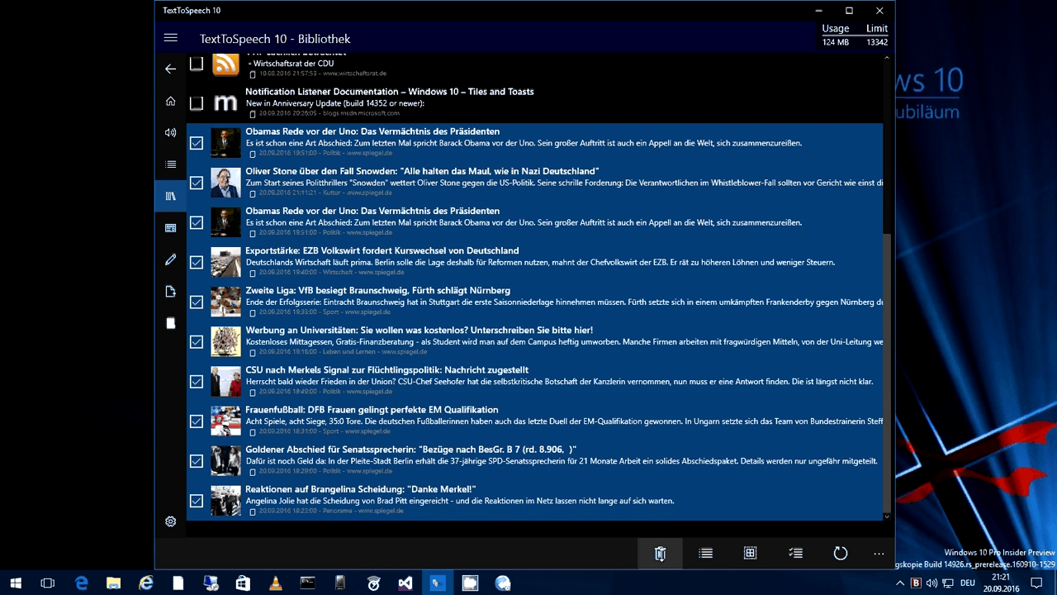
{"action": "left_click", "coordinate": [660, 553]}
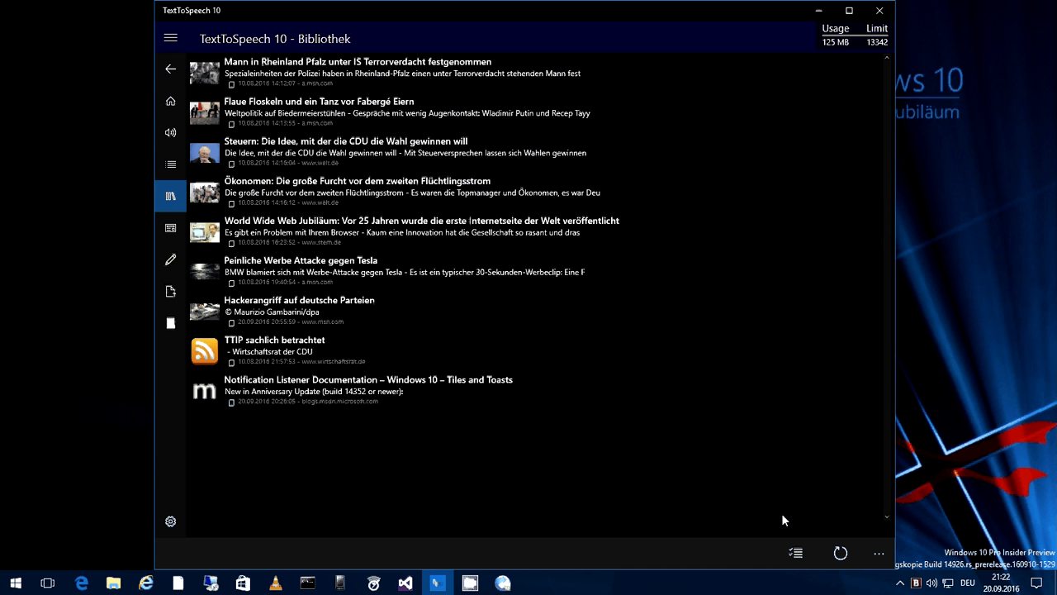
Step: Open the PDF import page, narrow the window, and set the value beside the render resolution to 1
{"action": "left_click", "coordinate": [172, 297]}
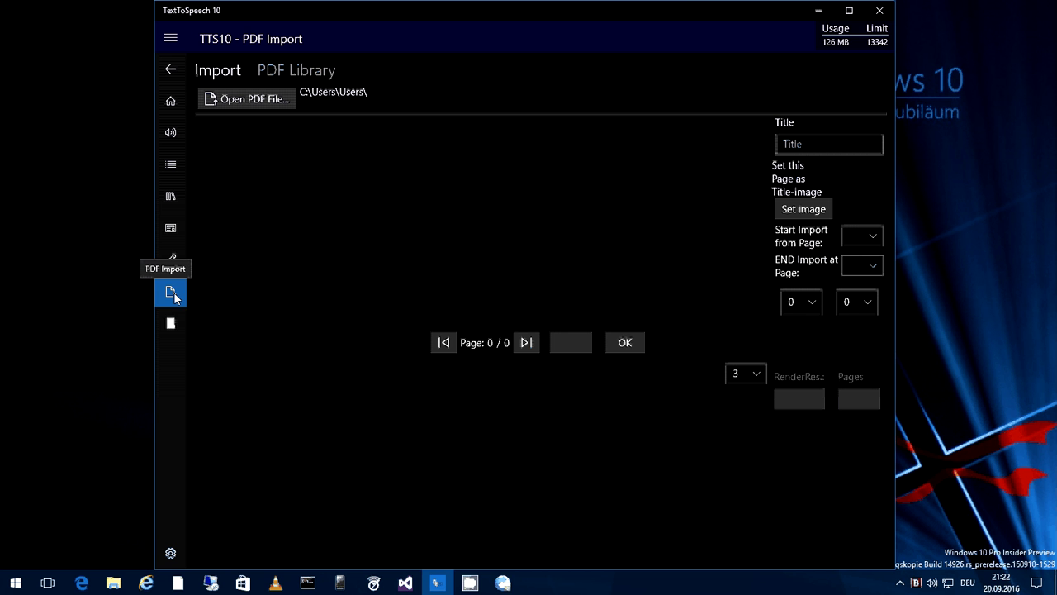
{"action": "left_click_drag", "start_coordinate": [900, 187], "coordinate": [740, 198]}
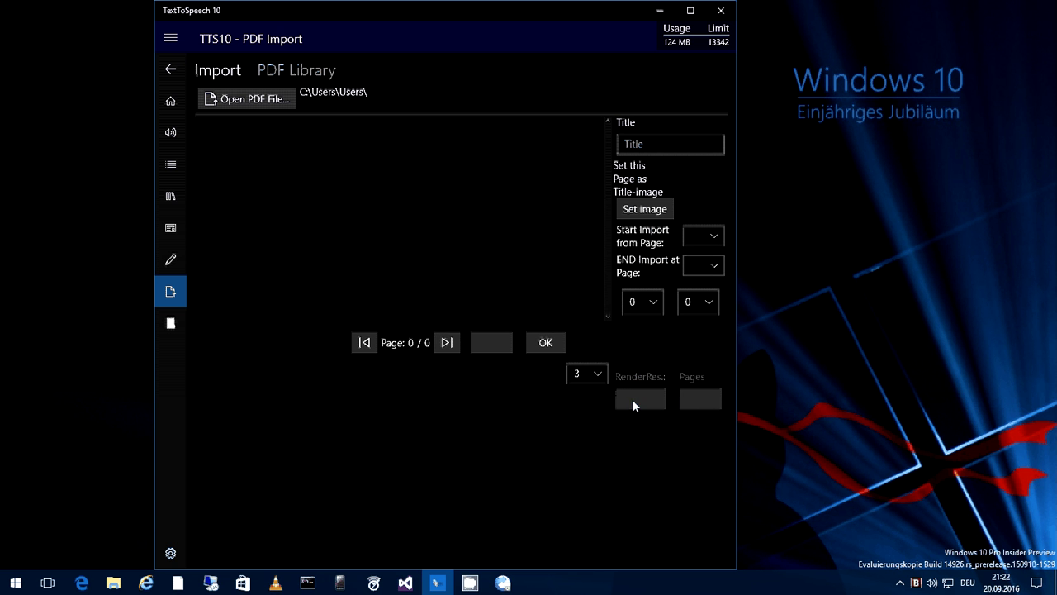
{"action": "left_click", "coordinate": [599, 374]}
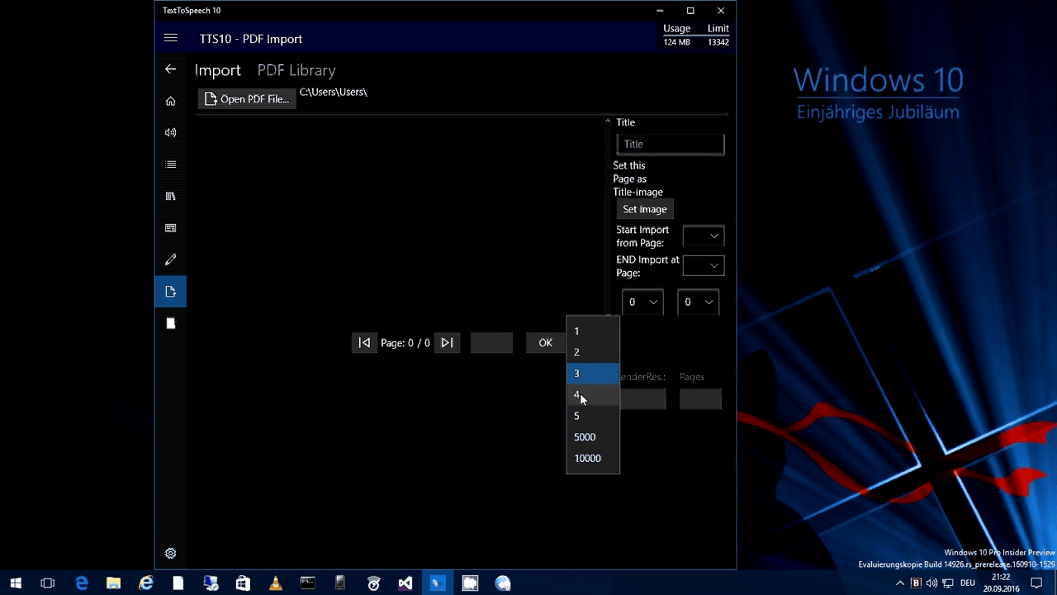
{"action": "left_click", "coordinate": [587, 333]}
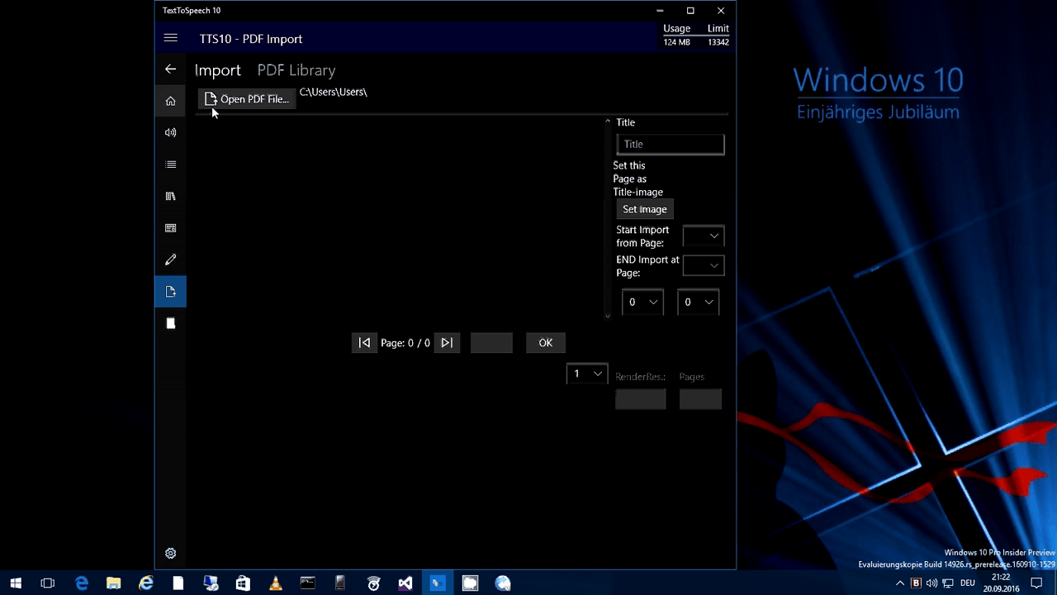
Step: Open bofh-de.pdf from the # PDF_Archiv folder for import and title it "Bastard Operator from Hell"
{"action": "left_click", "coordinate": [233, 104]}
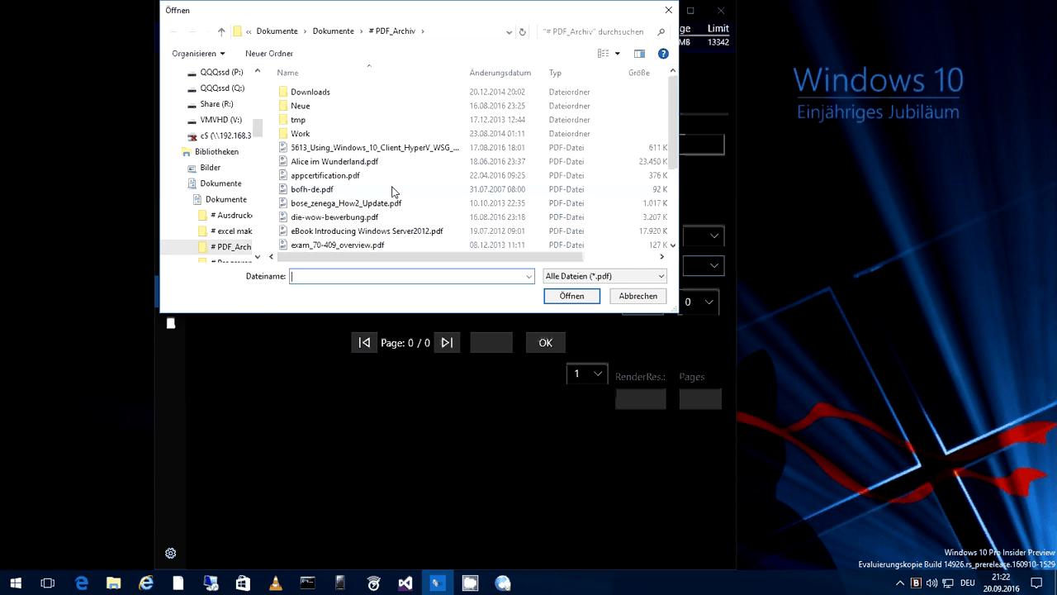
{"action": "double_click", "coordinate": [322, 190]}
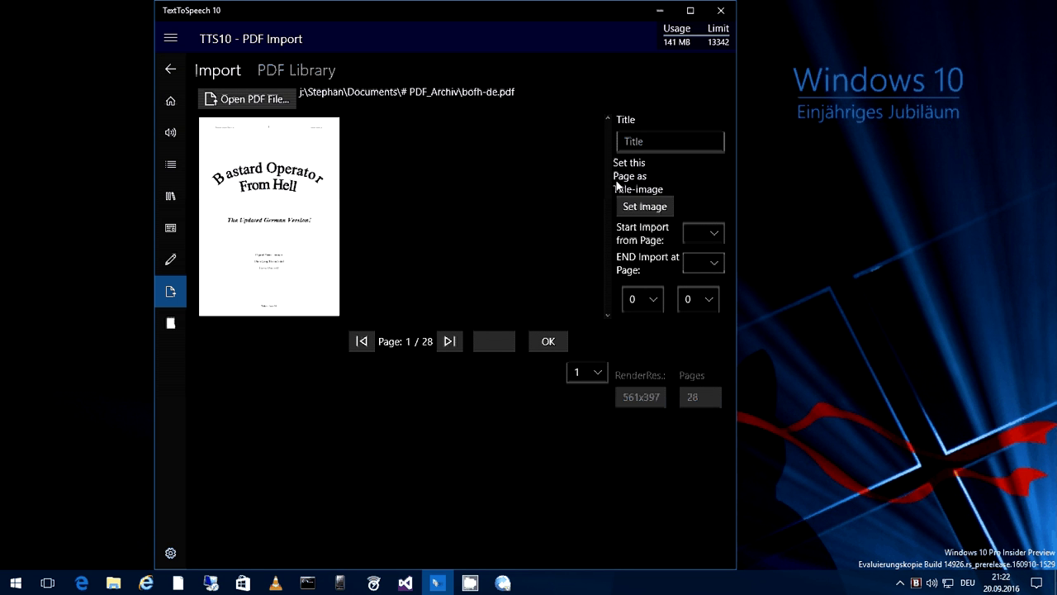
{"action": "left_click", "coordinate": [647, 147]}
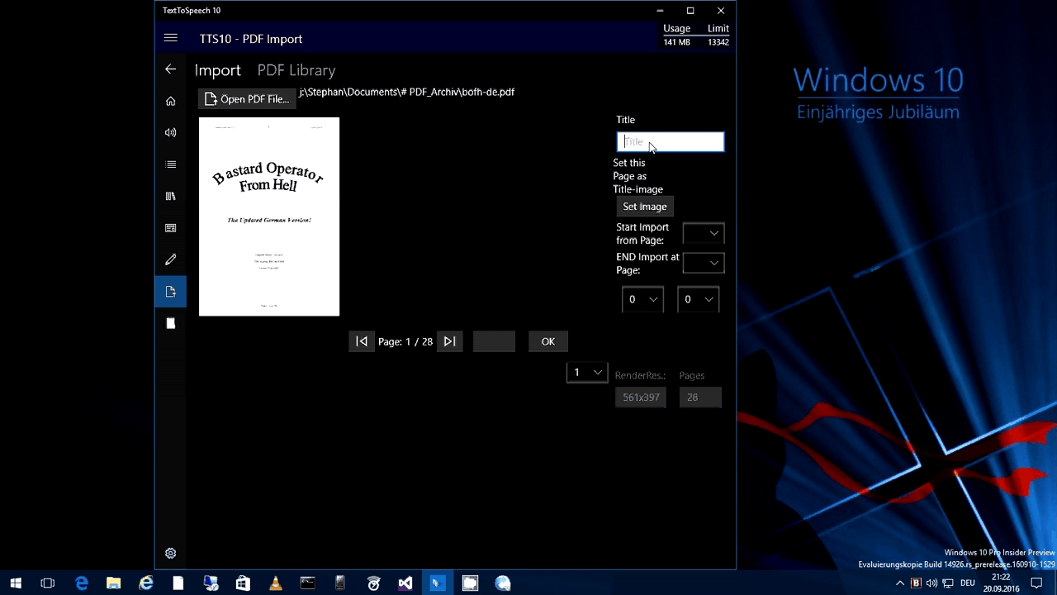
{"action": "type", "text": "Bastard Operator fr"}
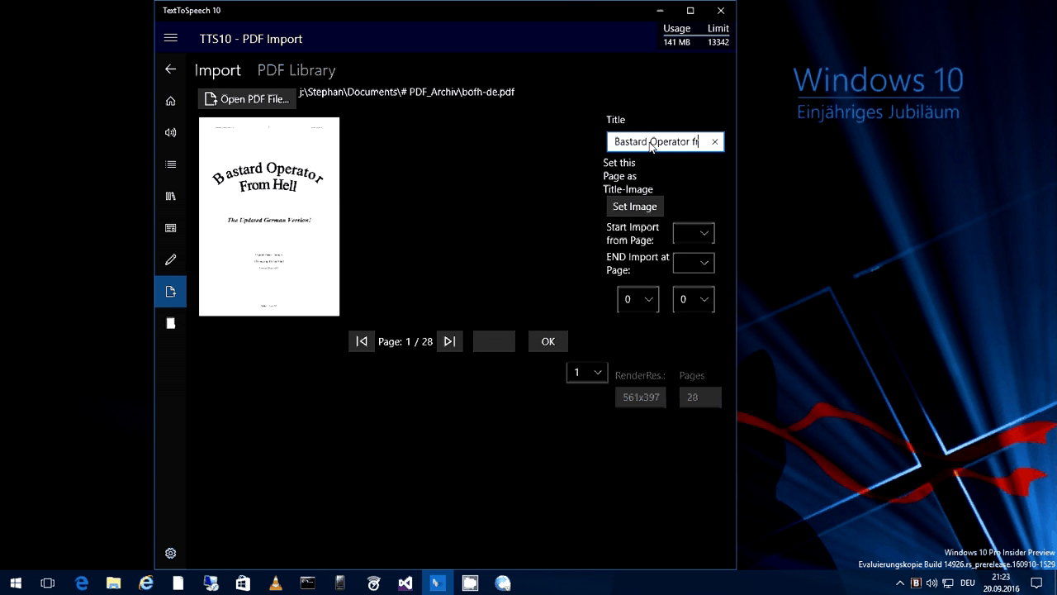
{"action": "type", "text": "om Hell"}
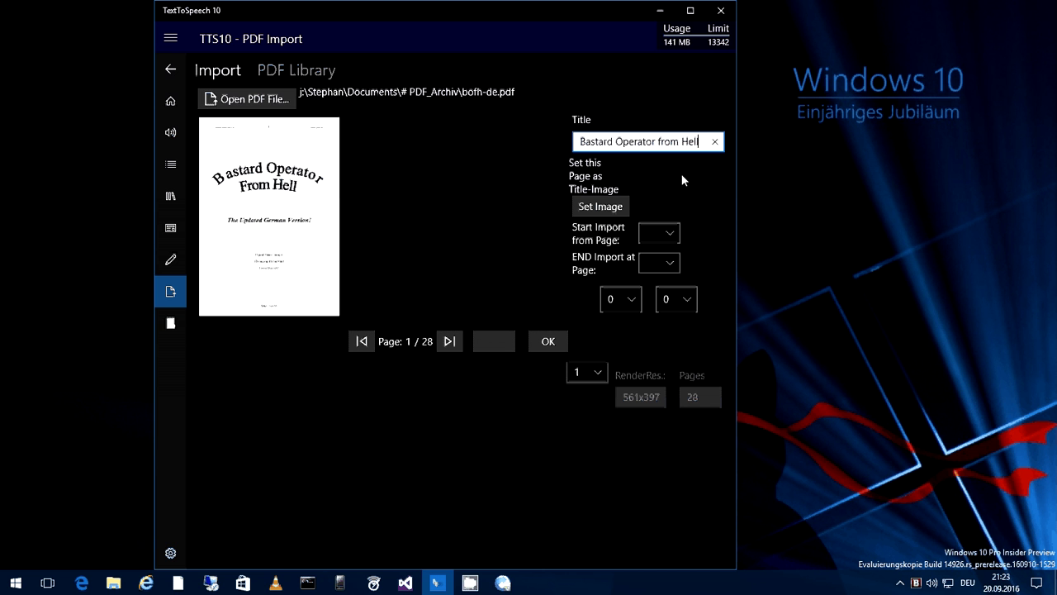
Step: Set the import range from page 1 to page 28 and run the PDF import, making the window smaller meanwhile
{"action": "left_click", "coordinate": [674, 236]}
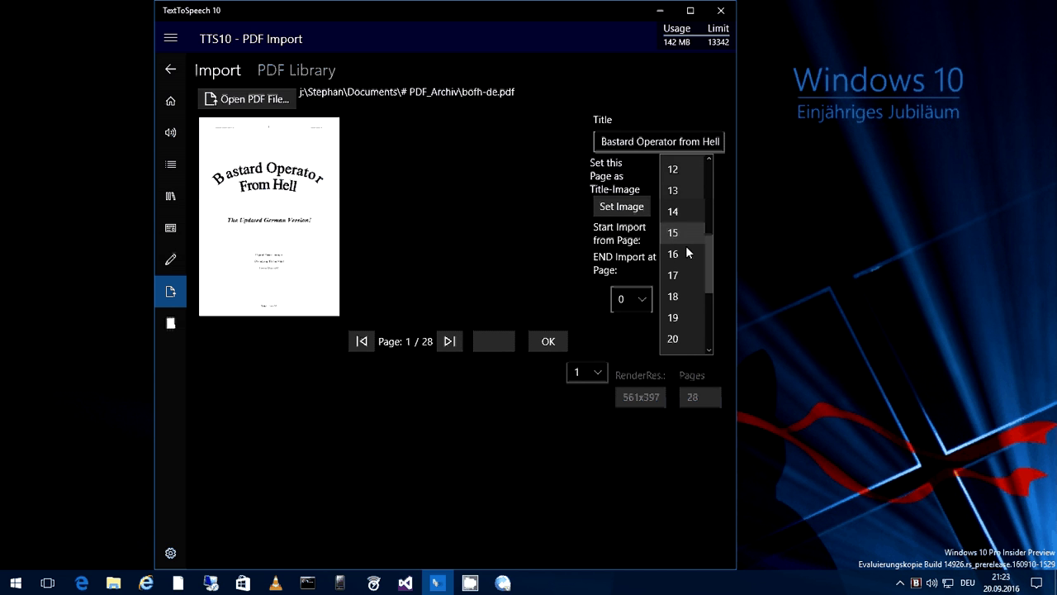
{"action": "scroll", "coordinate": [685, 246], "scroll_direction": "up", "scroll_amount": 3}
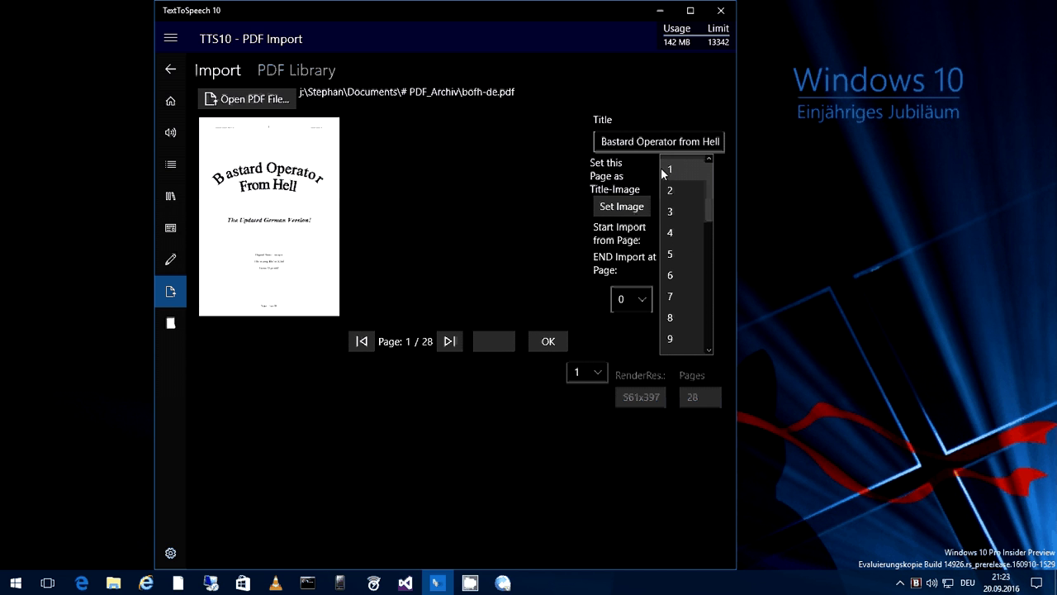
{"action": "left_click", "coordinate": [582, 236]}
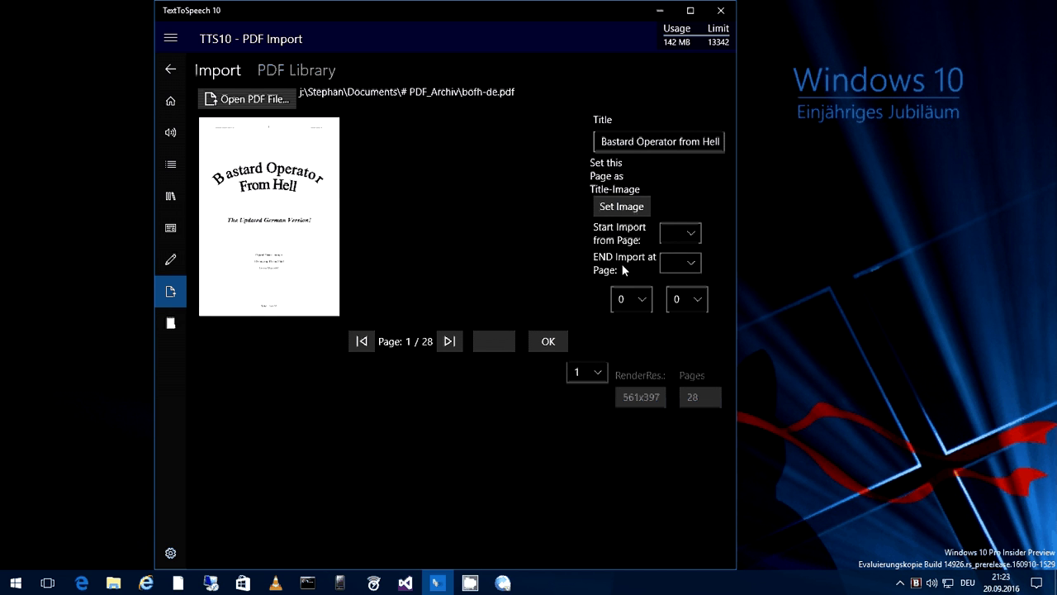
{"action": "left_click", "coordinate": [681, 233]}
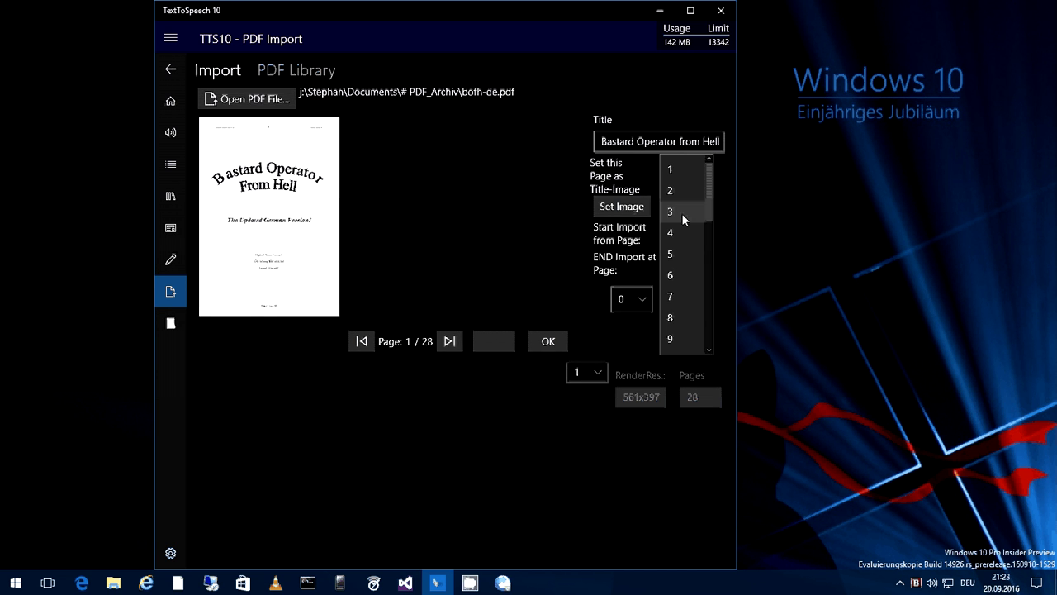
{"action": "left_click", "coordinate": [685, 171]}
{"action": "left_click", "coordinate": [689, 261]}
{"action": "scroll", "coordinate": [687, 330], "scroll_direction": "down", "scroll_amount": 2}
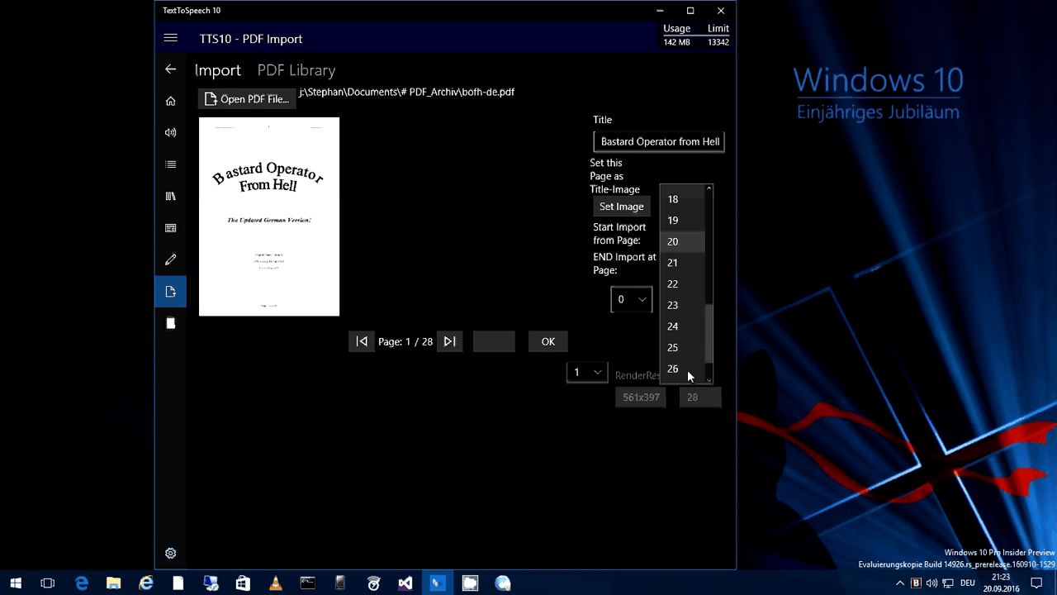
{"action": "scroll", "coordinate": [687, 369], "scroll_direction": "down", "scroll_amount": 1}
{"action": "left_click", "coordinate": [688, 369]}
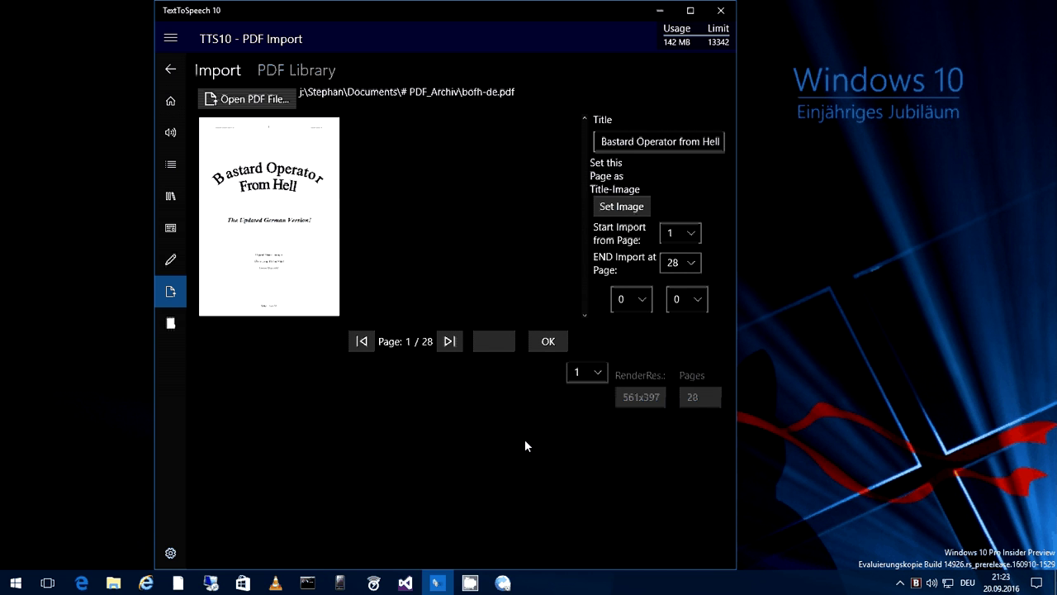
{"action": "left_click", "coordinate": [550, 345]}
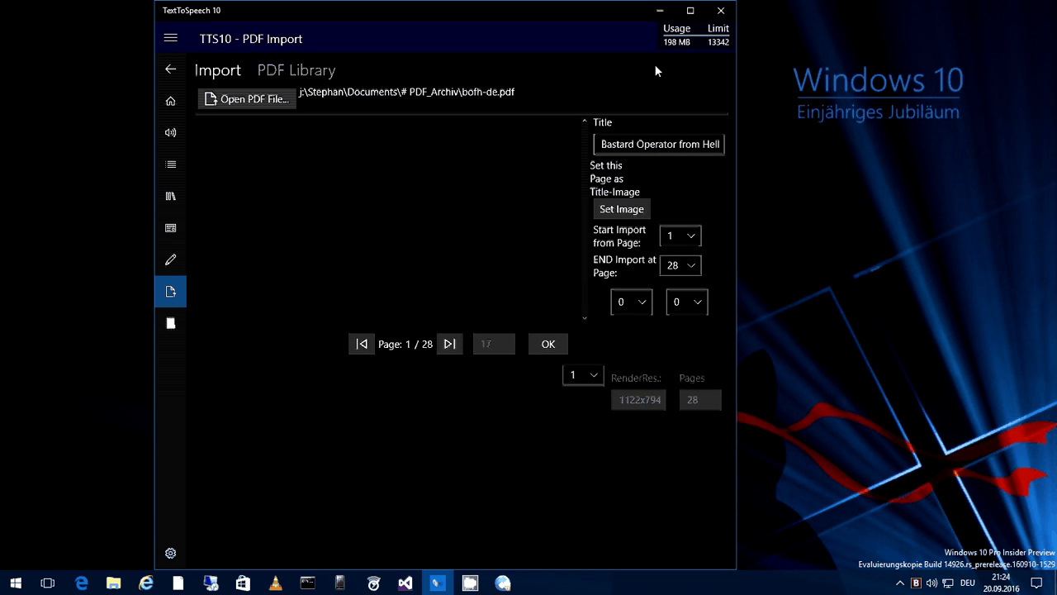
{"action": "left_click_drag", "start_coordinate": [735, 1], "coordinate": [632, 41]}
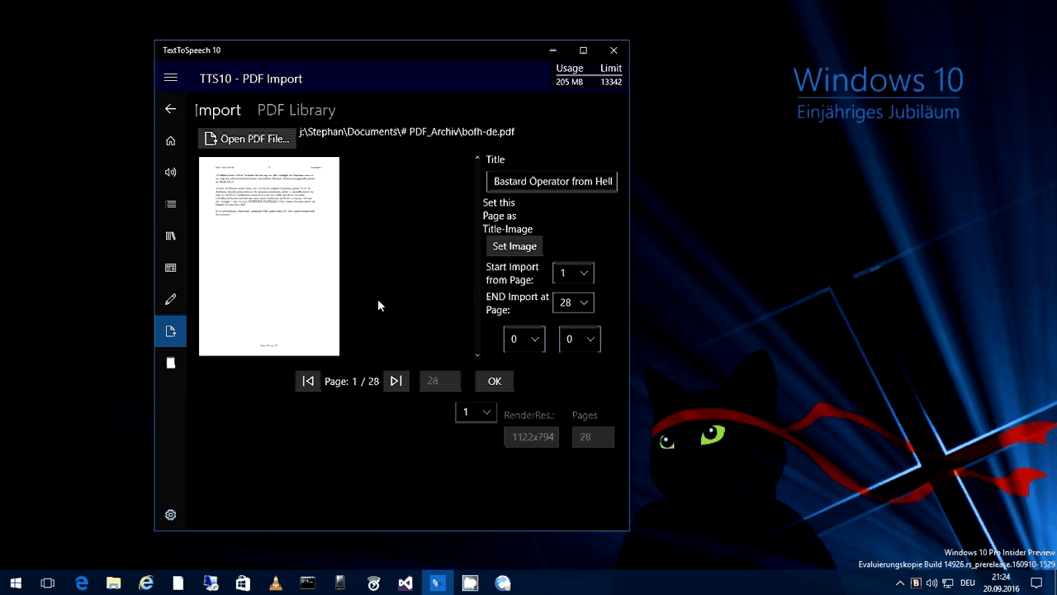
Step: Check the PDF Library for the imported "Bastard Operator from Hell" entry and select "Contra BackupTest"
{"action": "left_click", "coordinate": [267, 110]}
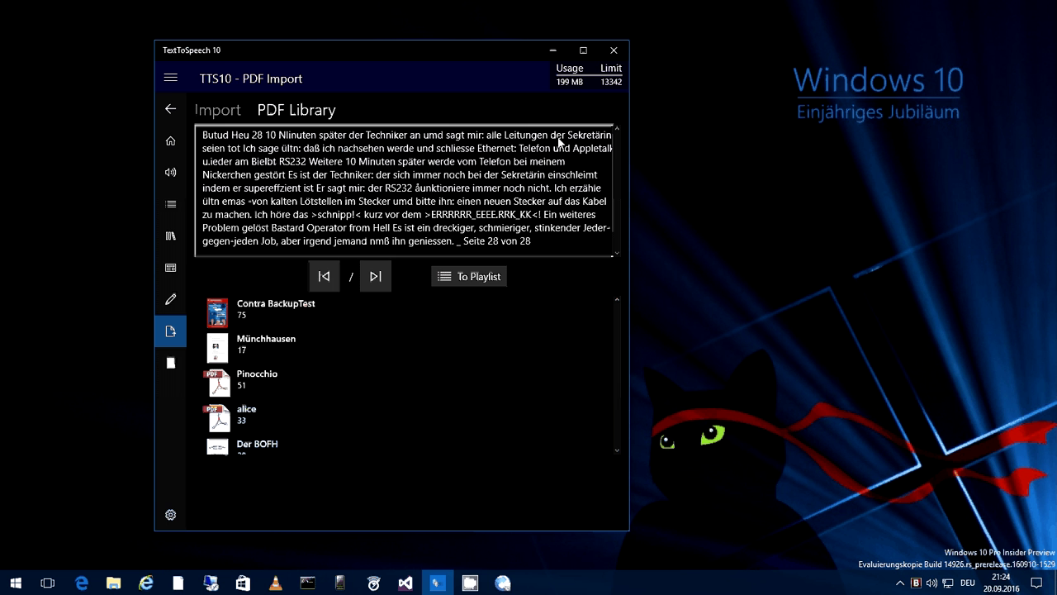
{"action": "left_click", "coordinate": [223, 112]}
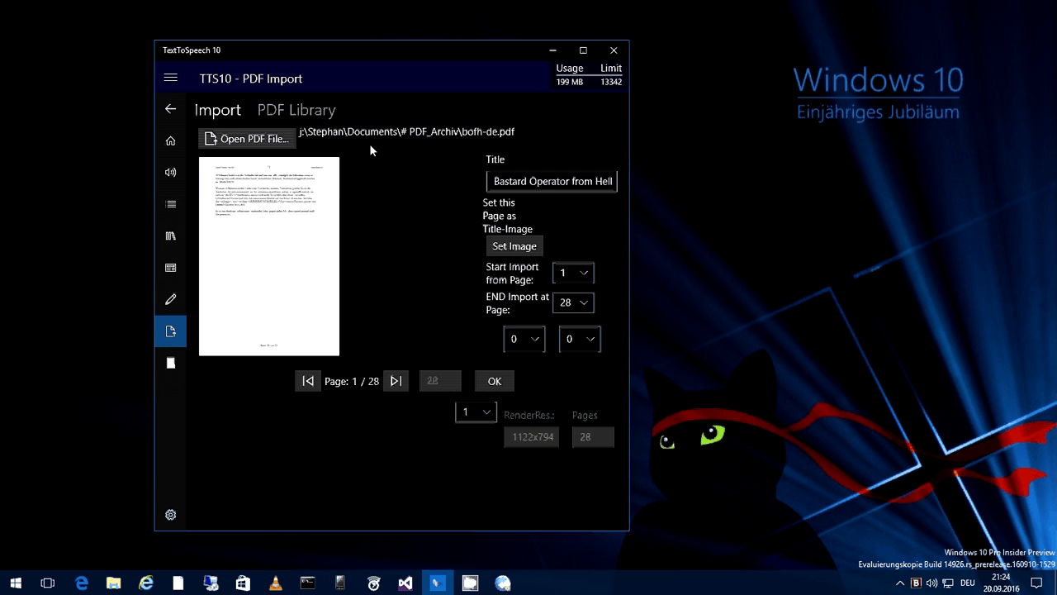
{"action": "left_click", "coordinate": [330, 112]}
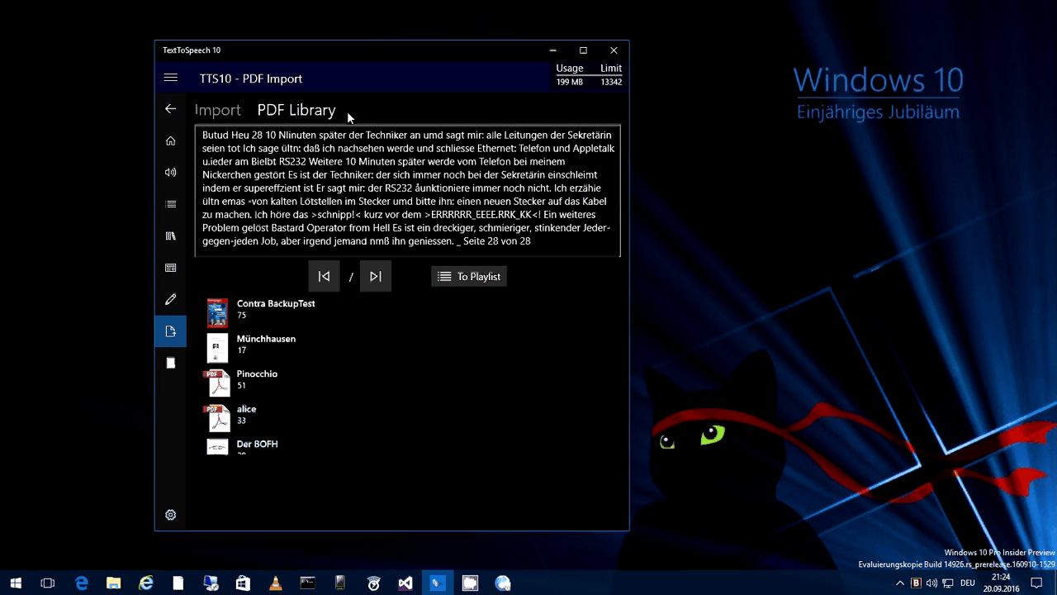
{"action": "scroll", "coordinate": [313, 367], "scroll_direction": "down", "scroll_amount": 3}
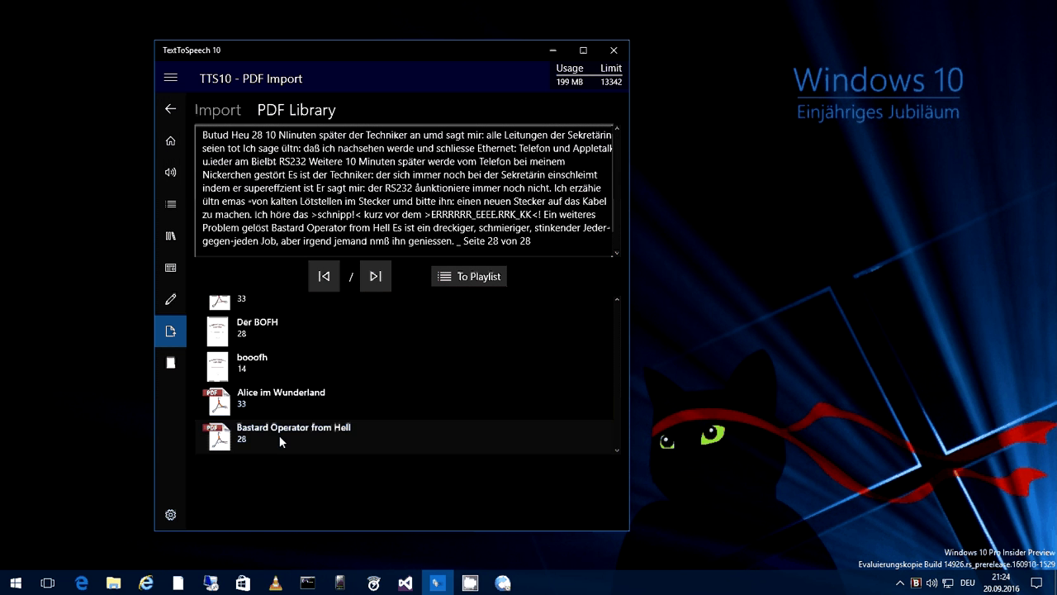
{"action": "scroll", "coordinate": [279, 435], "scroll_direction": "up", "scroll_amount": 3}
{"action": "left_click", "coordinate": [257, 309]}
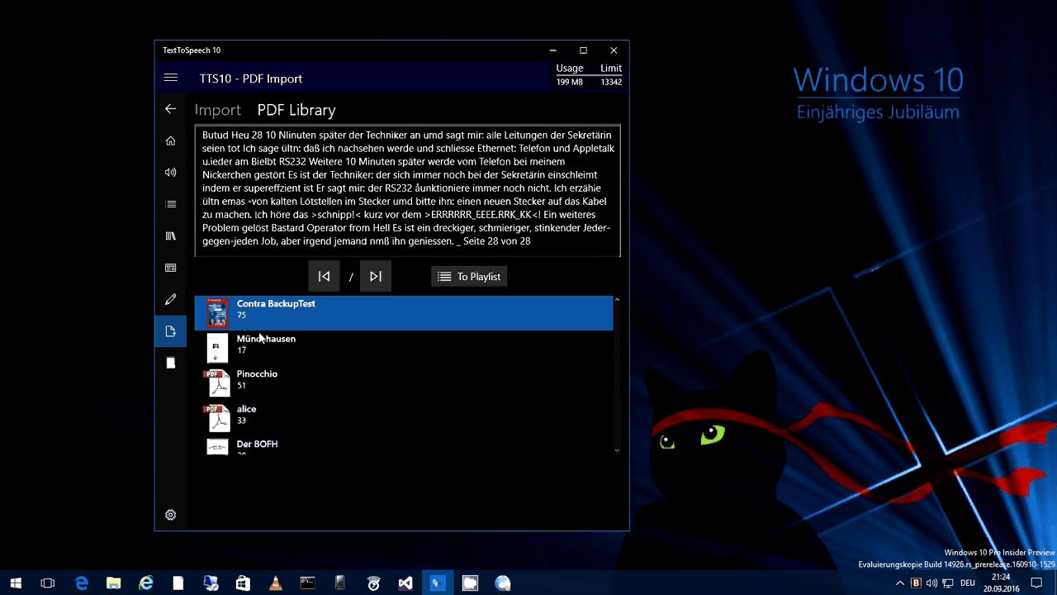
Step: Preview the Münchhausen entry and open Pinocchio in the PDF Library, paging back and forth once at its start
{"action": "left_click", "coordinate": [262, 345]}
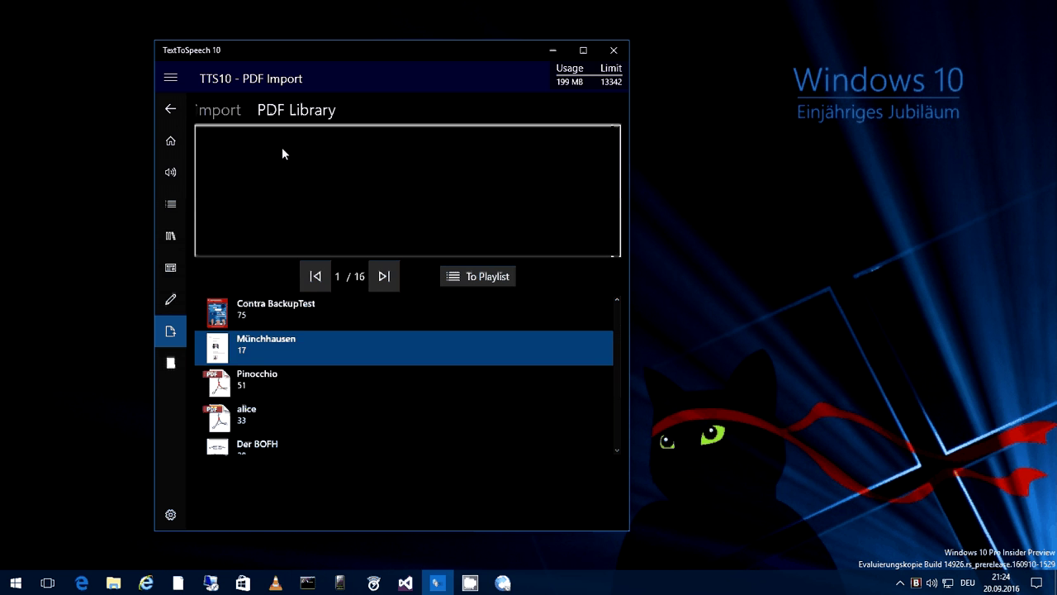
{"action": "left_click", "coordinate": [267, 380]}
{"action": "scroll", "coordinate": [285, 421], "scroll_direction": "down", "scroll_amount": 3}
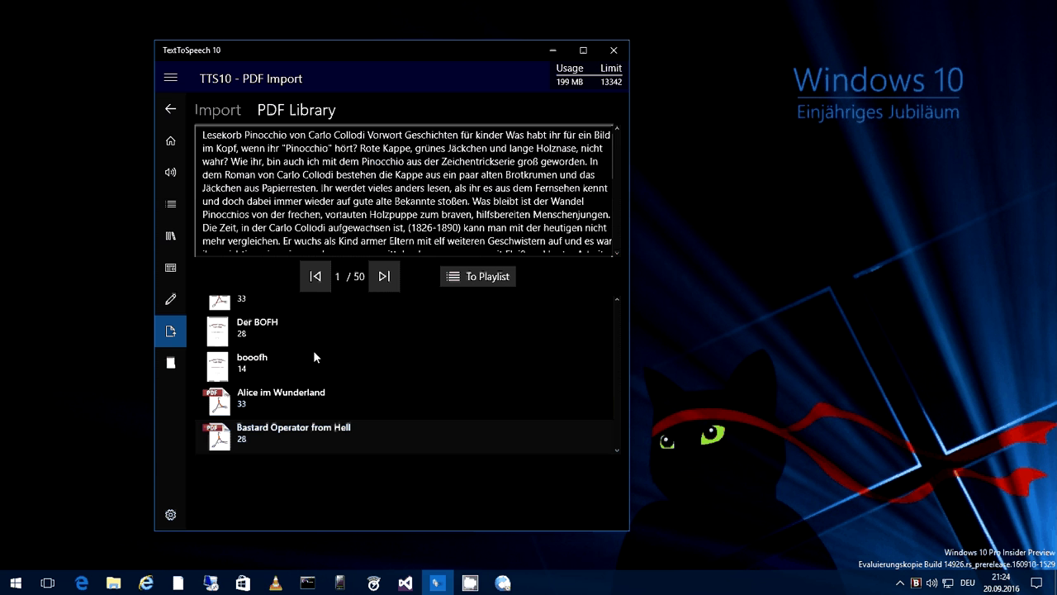
{"action": "left_click", "coordinate": [316, 279]}
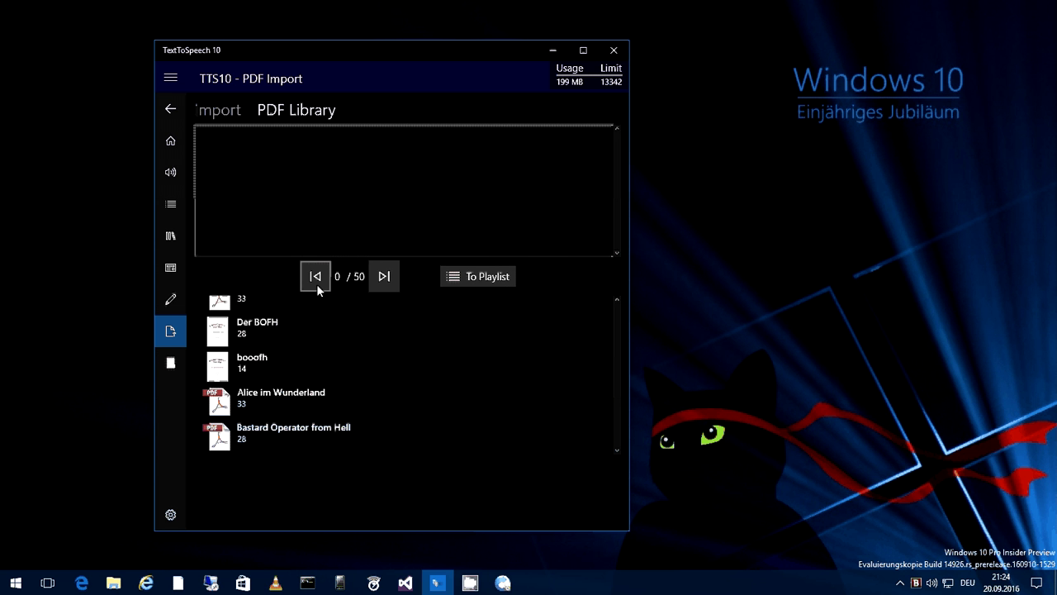
{"action": "left_click", "coordinate": [384, 277]}
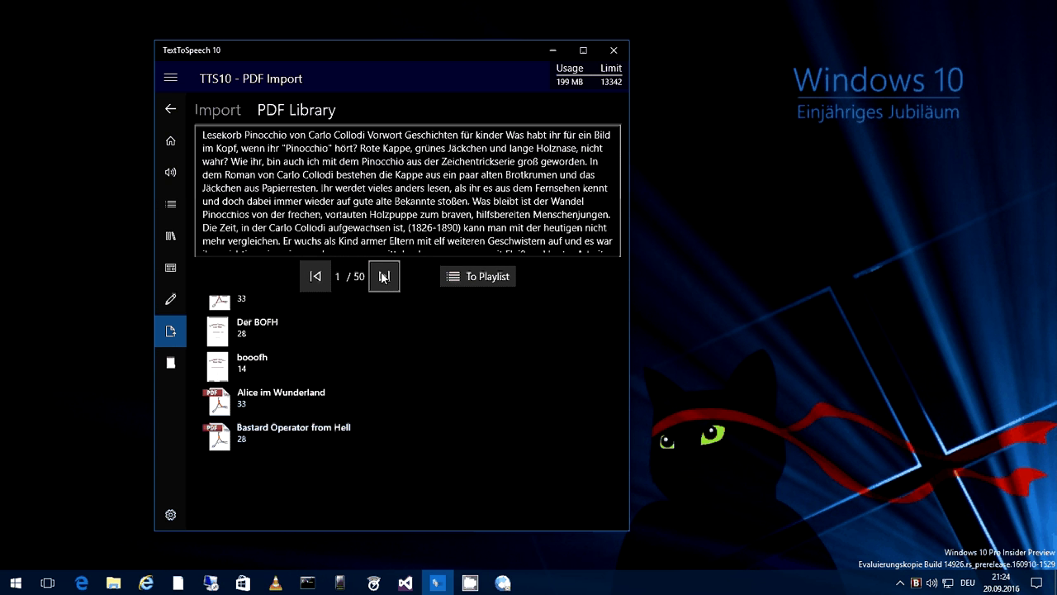
Step: Page forward through the Pinocchio text to page 20
{"action": "left_click", "coordinate": [384, 277]}
{"action": "left_click", "coordinate": [384, 276]}
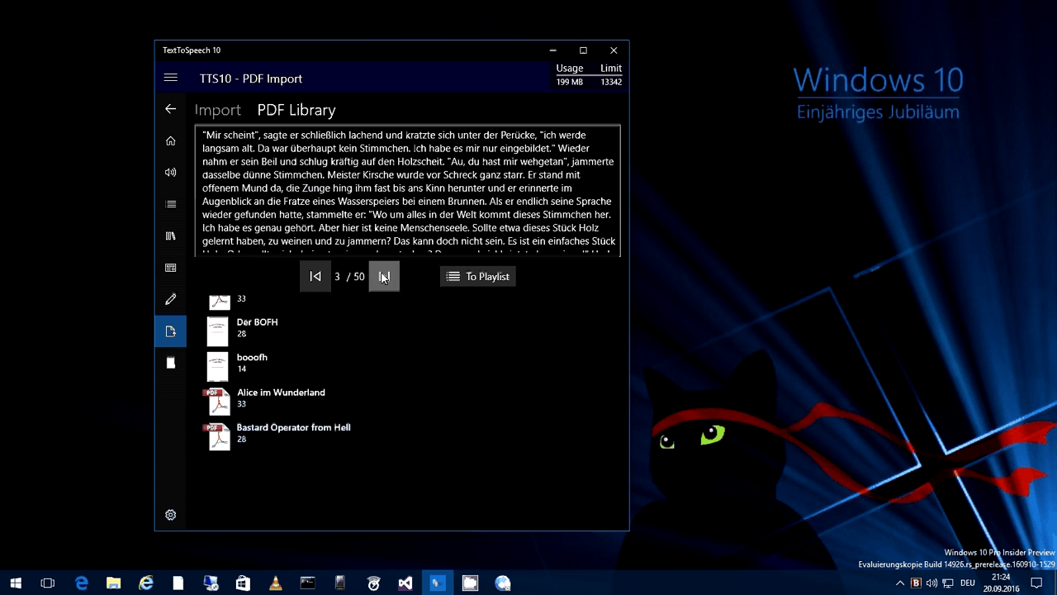
{"action": "left_click", "coordinate": [384, 277]}
{"action": "left_click", "coordinate": [384, 276]}
{"action": "left_click", "coordinate": [384, 277]}
{"action": "left_click", "coordinate": [384, 276]}
{"action": "left_click", "coordinate": [384, 277]}
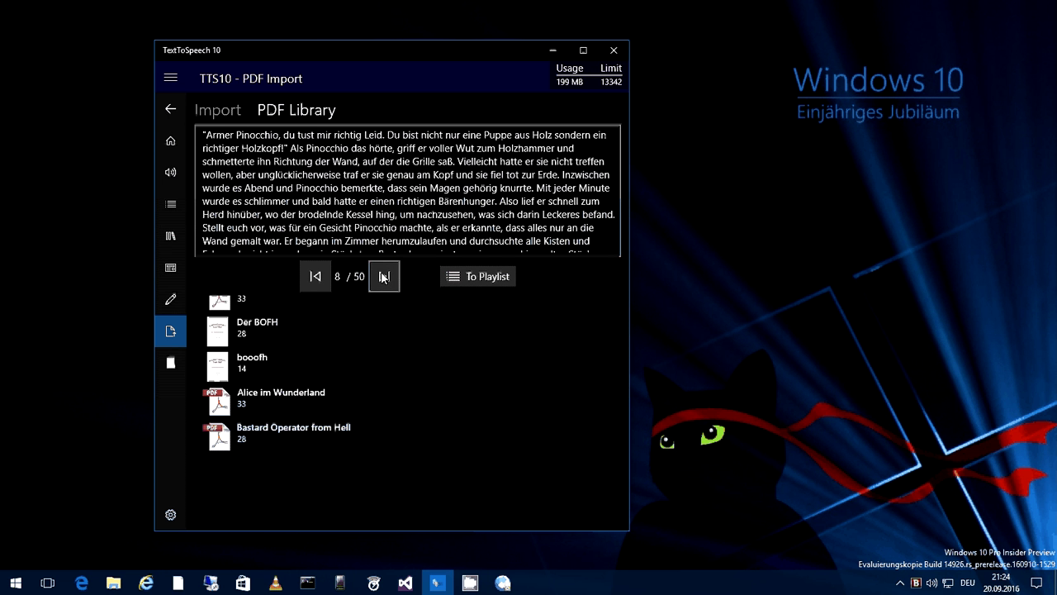
{"action": "left_click", "coordinate": [384, 276]}
{"action": "left_click", "coordinate": [384, 276]}
{"action": "left_click", "coordinate": [384, 276]}
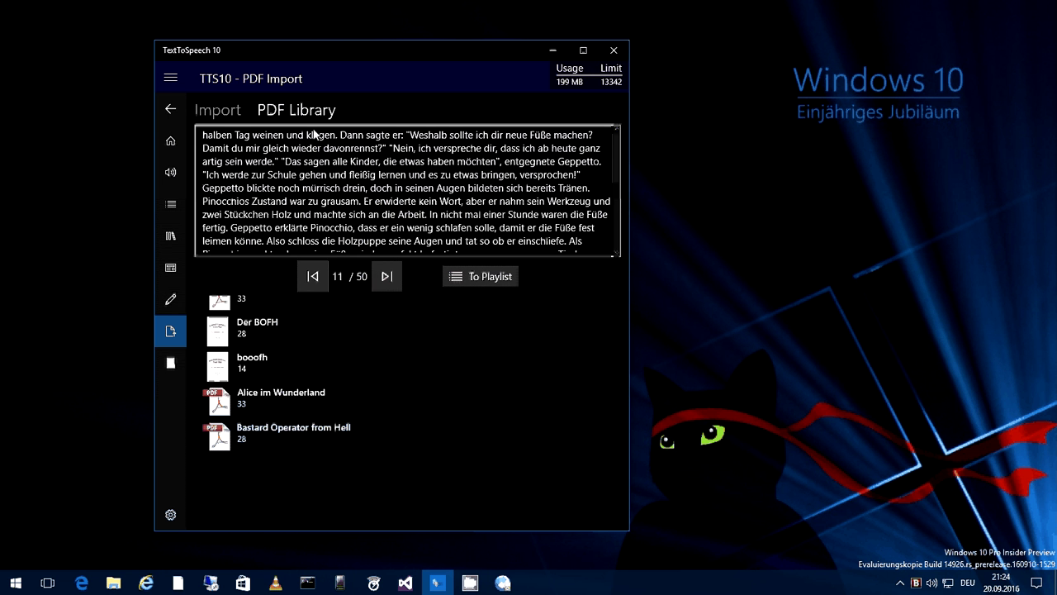
{"action": "left_click", "coordinate": [377, 287]}
{"action": "left_click", "coordinate": [377, 287]}
{"action": "left_click", "coordinate": [377, 287]}
{"action": "left_click", "coordinate": [378, 287]}
{"action": "left_click", "coordinate": [377, 287]}
{"action": "left_click", "coordinate": [377, 286]}
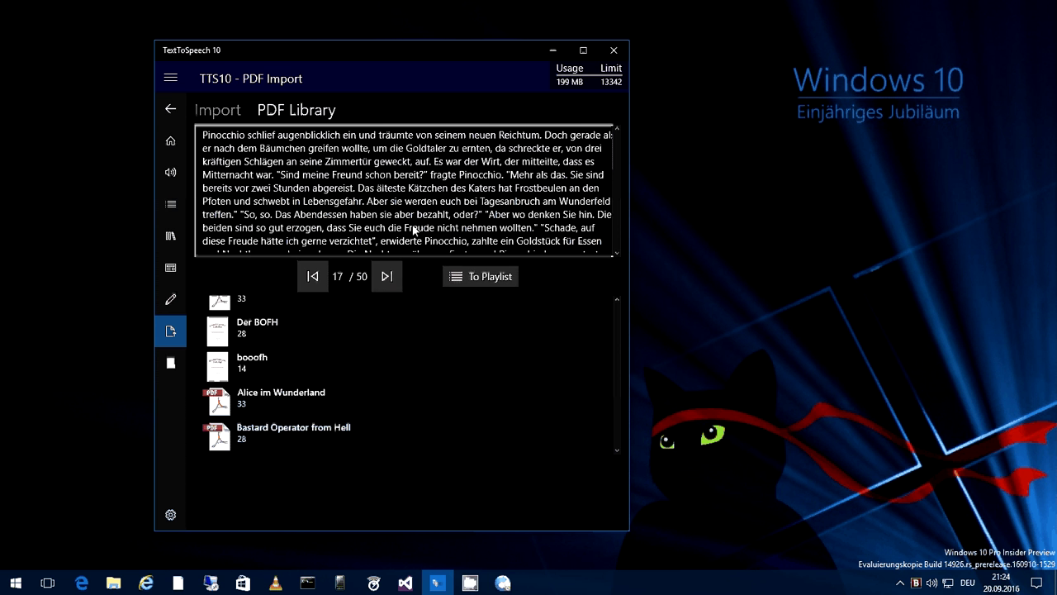
{"action": "left_click", "coordinate": [389, 276]}
{"action": "left_click", "coordinate": [388, 275]}
{"action": "left_click", "coordinate": [388, 276]}
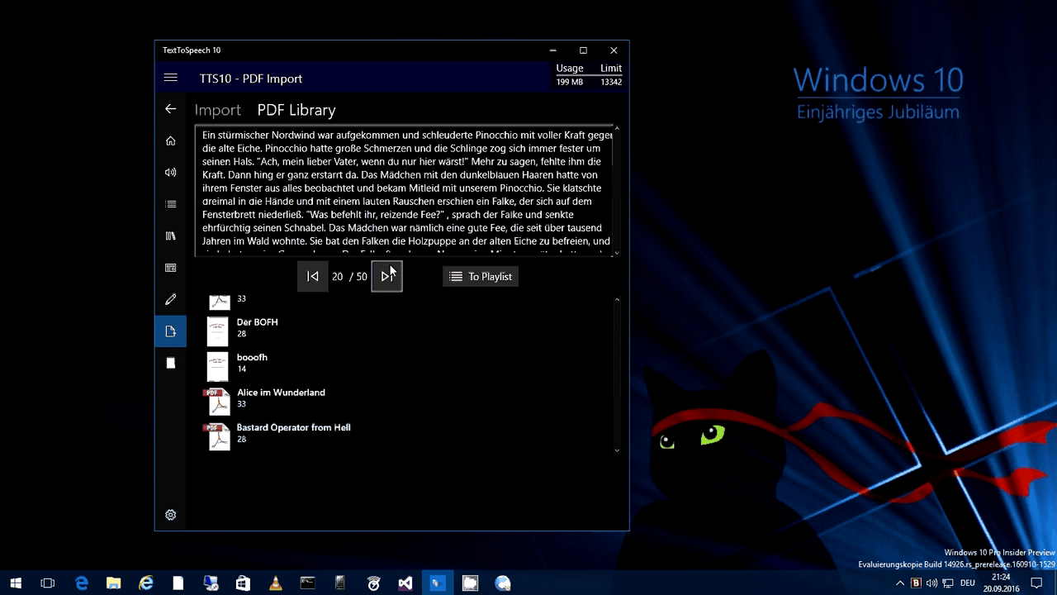
Step: Send the "Bastard Operator from Hell" PDF to the playlist and open the Playlist page
{"action": "left_click", "coordinate": [312, 438]}
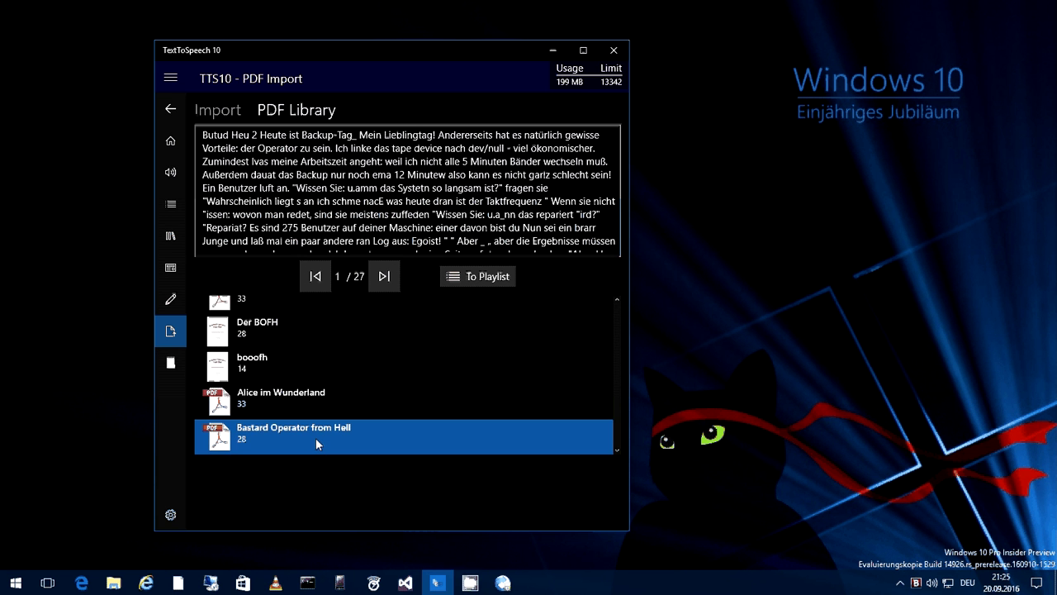
{"action": "left_click", "coordinate": [476, 278]}
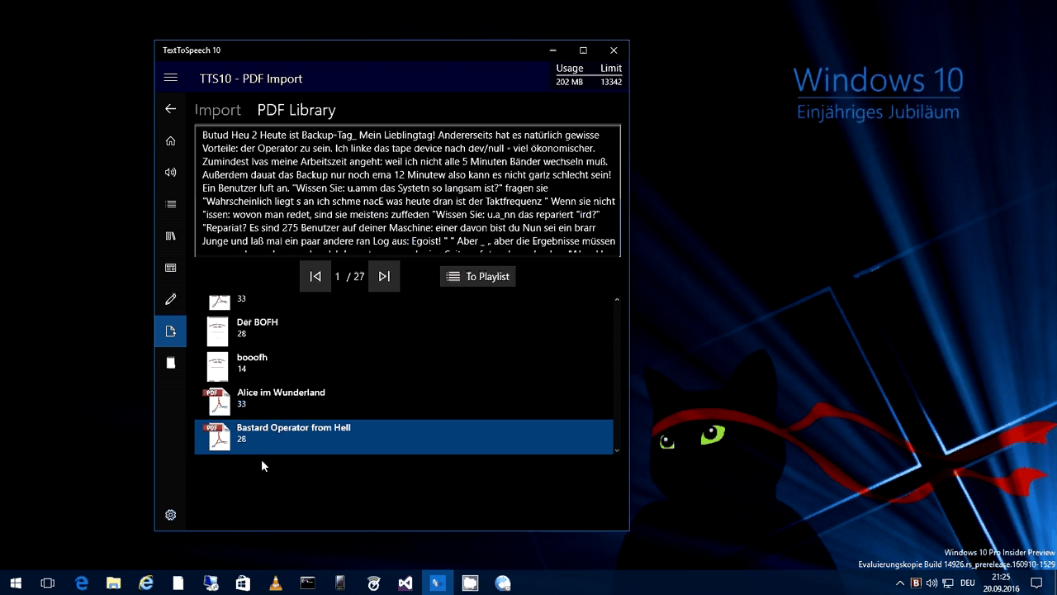
{"action": "left_click", "coordinate": [171, 207]}
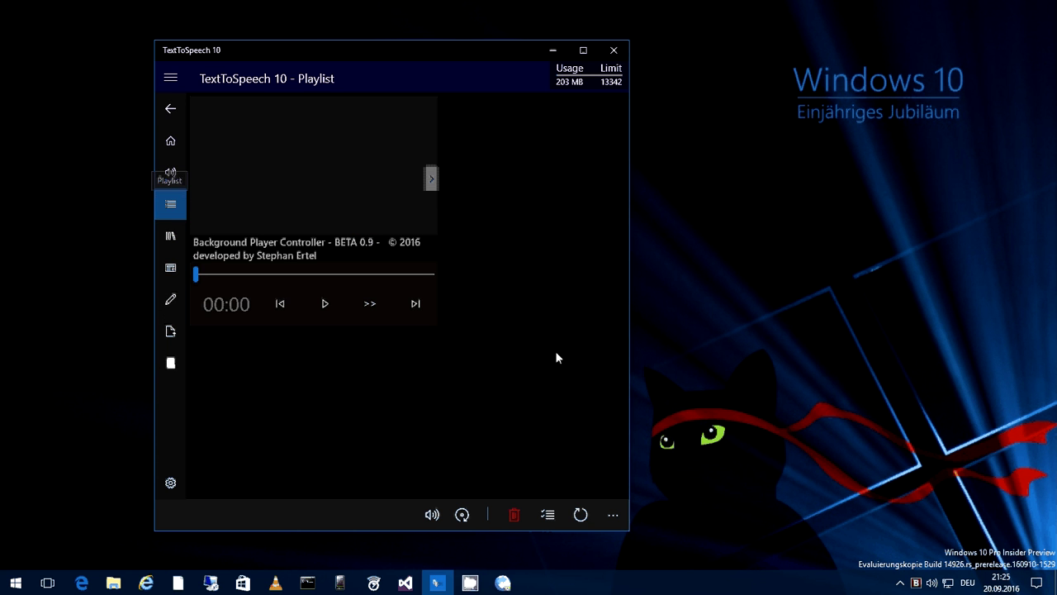
{"action": "left_click", "coordinate": [169, 80]}
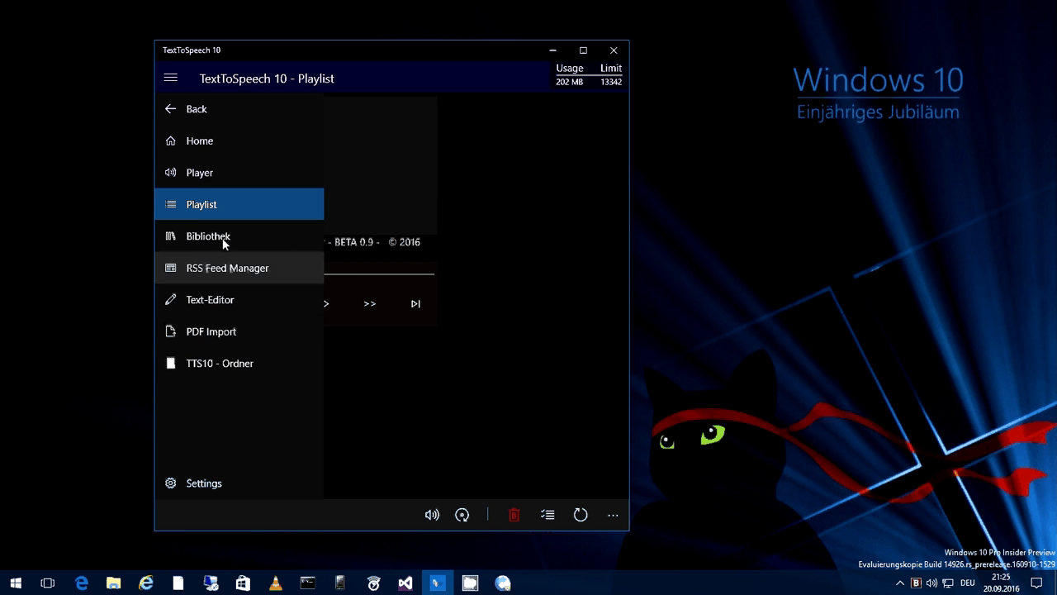
{"action": "left_click", "coordinate": [220, 333]}
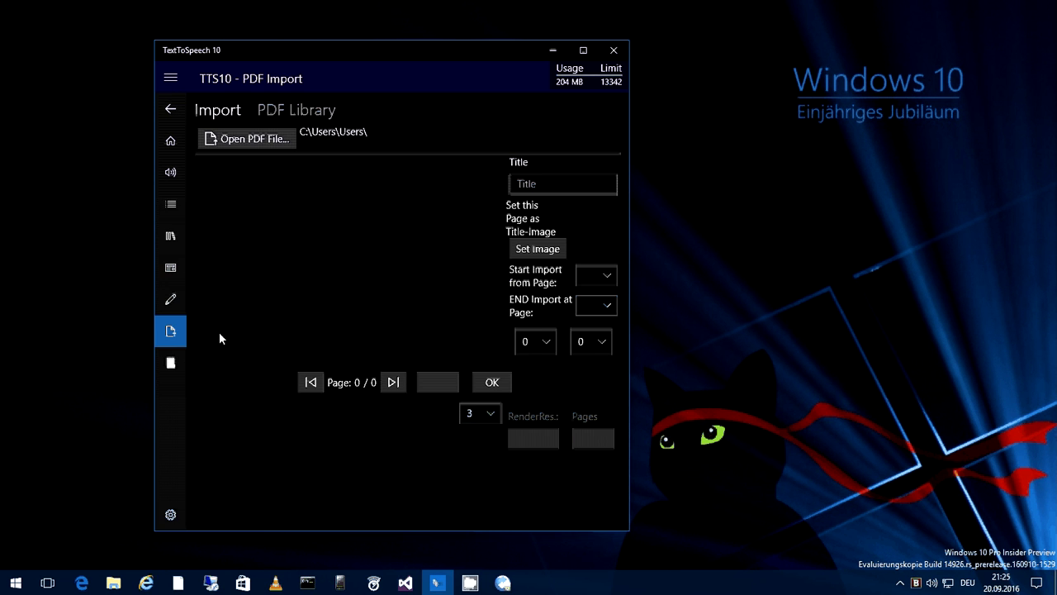
{"action": "left_click", "coordinate": [168, 80]}
{"action": "left_click", "coordinate": [195, 207]}
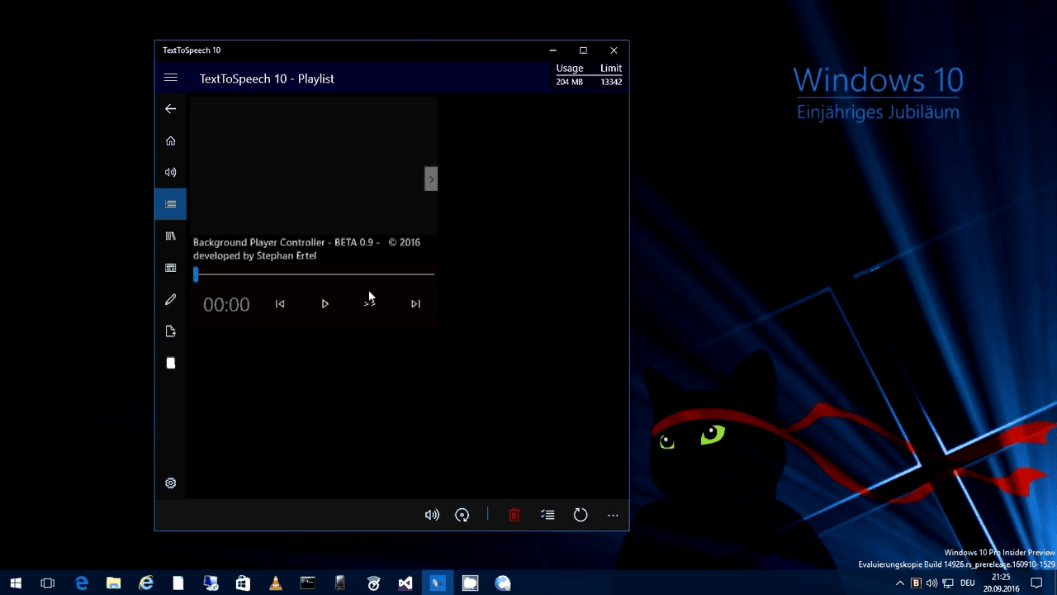
Step: Open the PDF playlist selection and choose Load Standard Playlist
{"action": "left_click", "coordinate": [605, 527]}
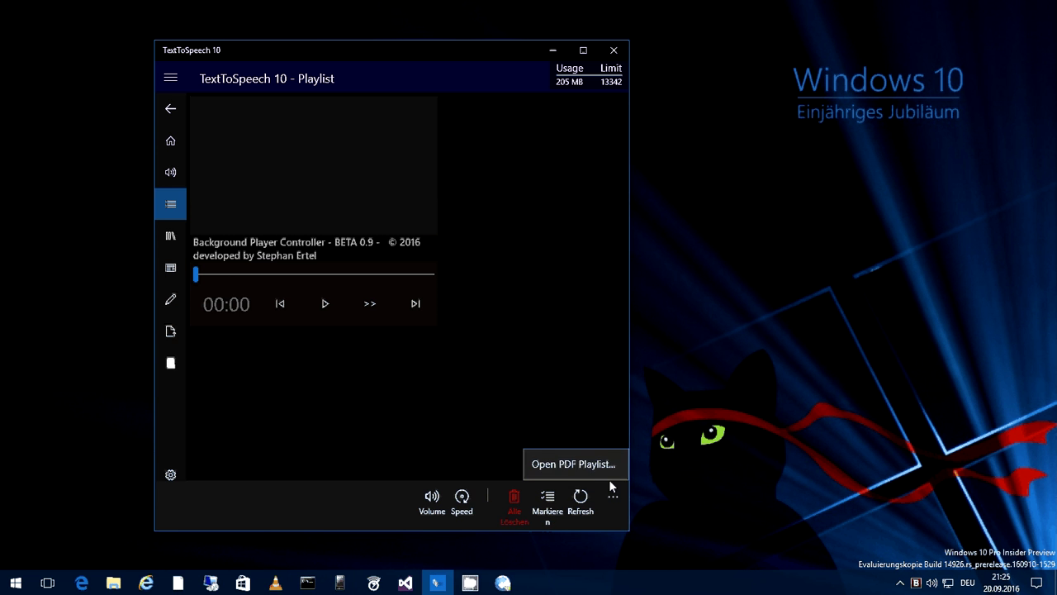
{"action": "left_click", "coordinate": [612, 472]}
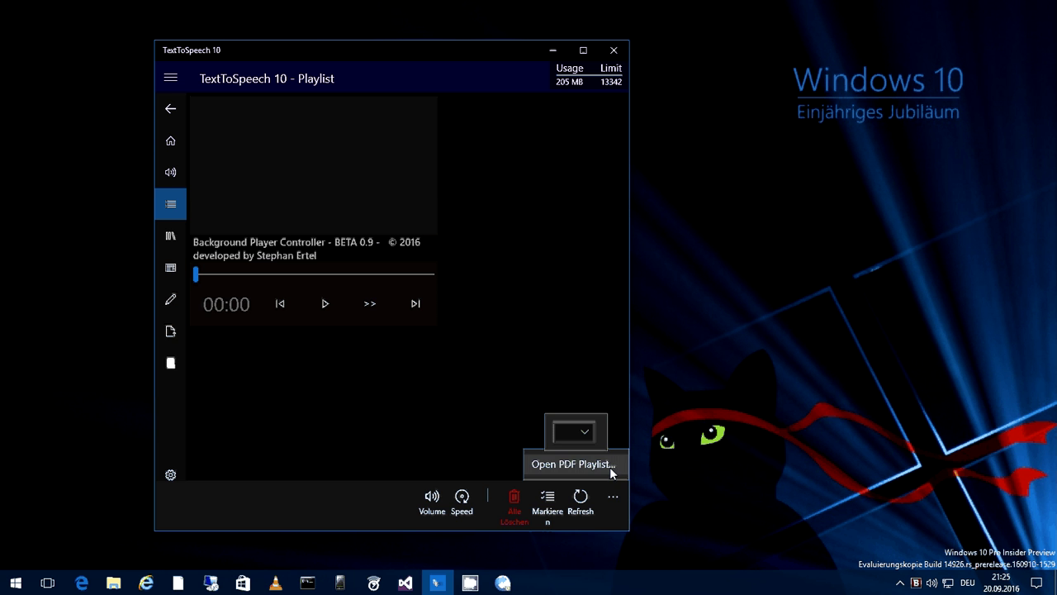
{"action": "left_click", "coordinate": [554, 464]}
{"action": "left_click", "coordinate": [553, 465]}
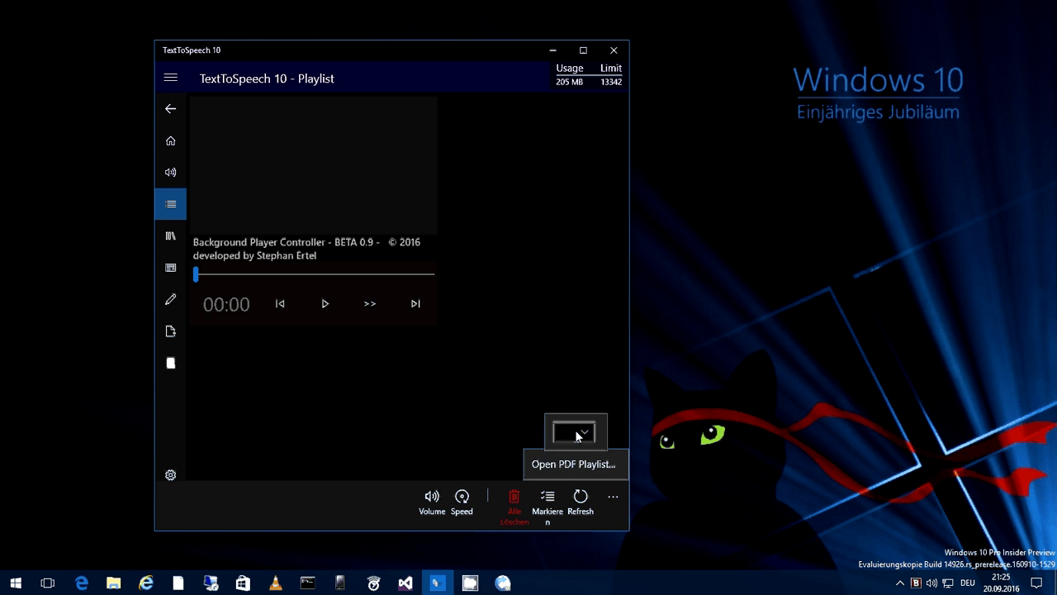
{"action": "left_click", "coordinate": [576, 436]}
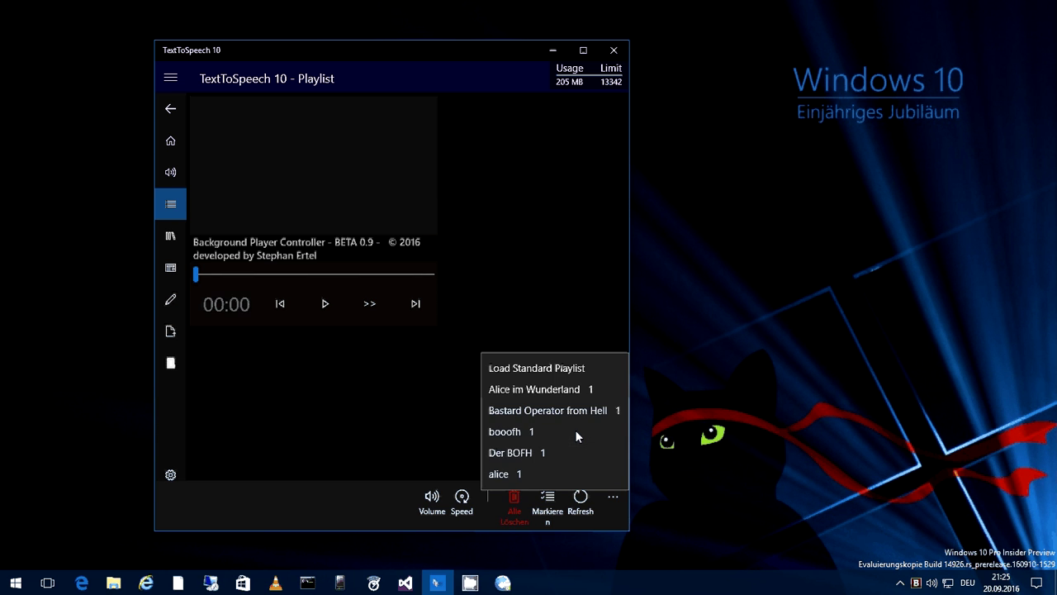
{"action": "left_click", "coordinate": [559, 372]}
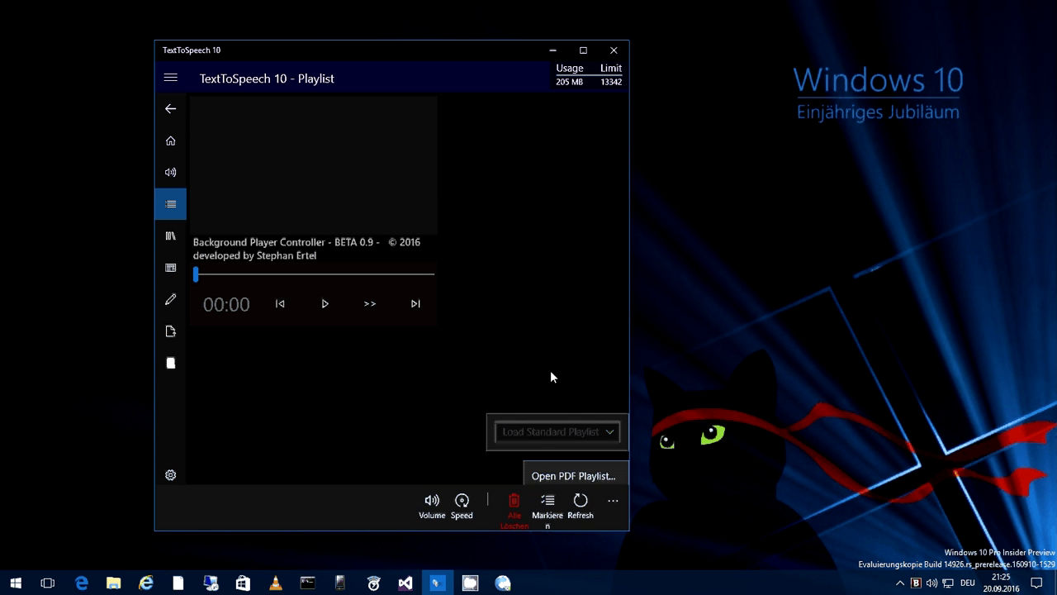
Step: Load the "Bastard Operator from Hell" PDF playlist and look through its page entries
{"action": "left_click", "coordinate": [613, 514]}
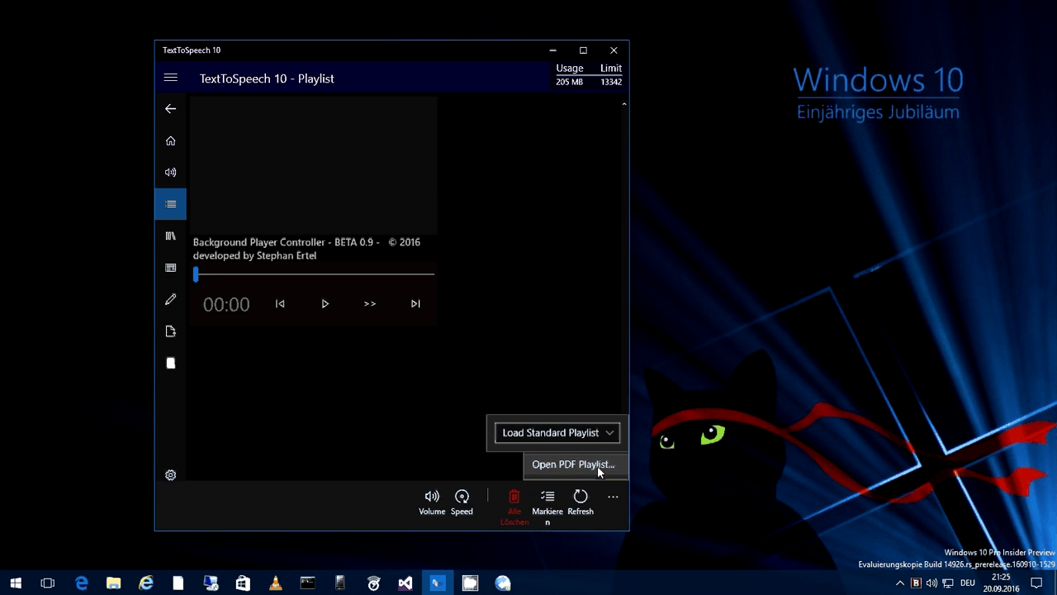
{"action": "left_click", "coordinate": [589, 432]}
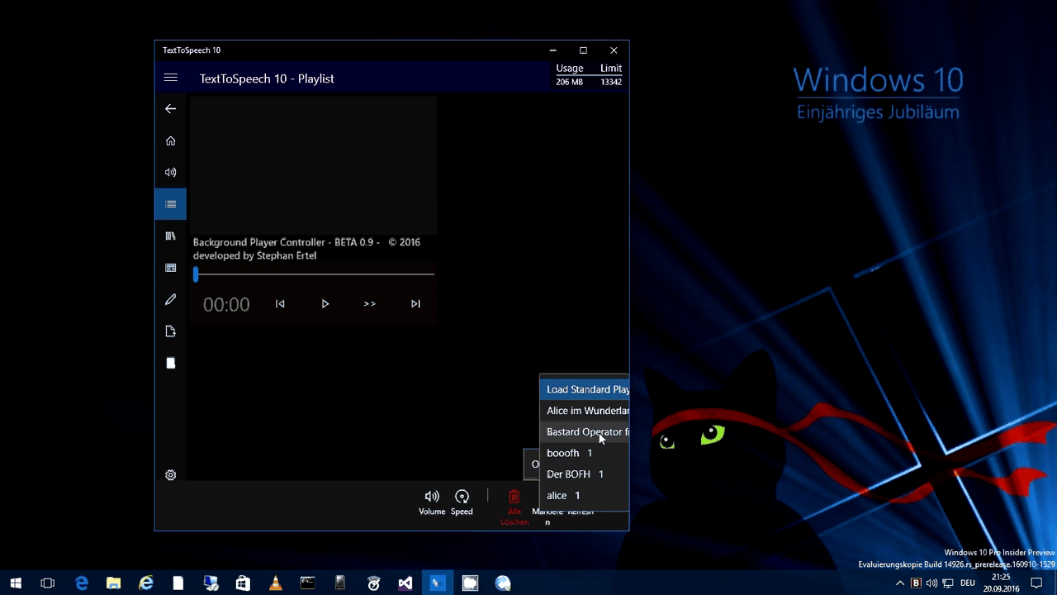
{"action": "left_click", "coordinate": [588, 431]}
{"action": "scroll", "coordinate": [576, 348], "scroll_direction": "down", "scroll_amount": 5}
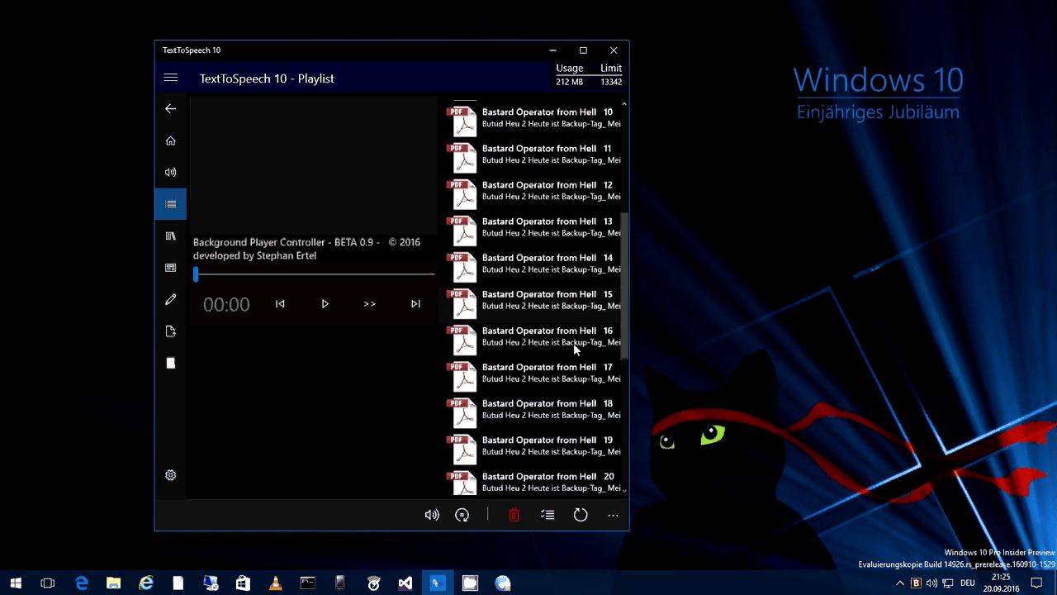
{"action": "scroll", "coordinate": [570, 388], "scroll_direction": "down", "scroll_amount": 5}
{"action": "scroll", "coordinate": [574, 456], "scroll_direction": "up", "scroll_amount": 7}
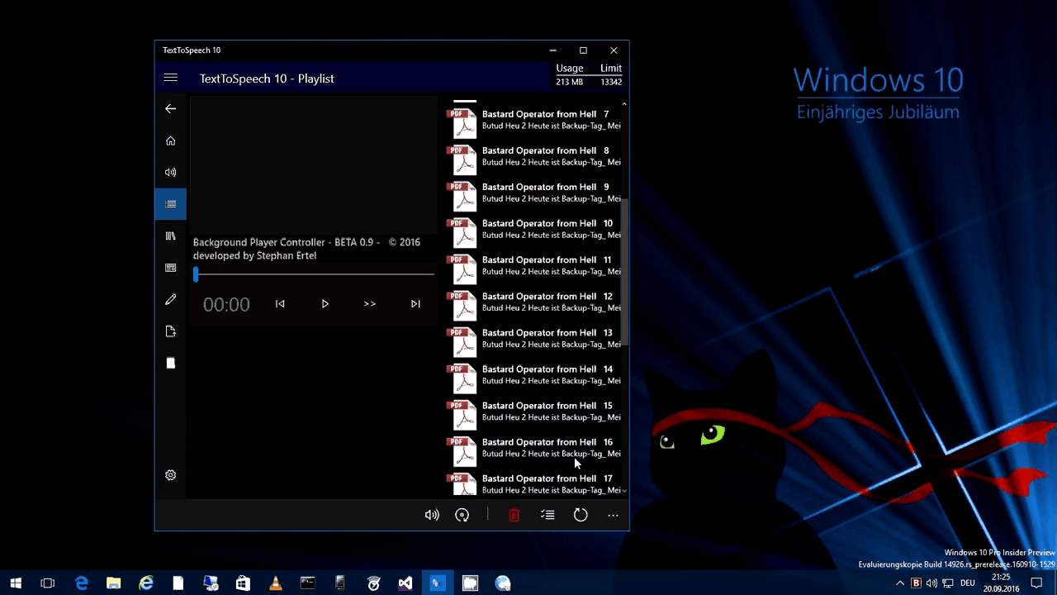
{"action": "scroll", "coordinate": [574, 456], "scroll_direction": "up", "scroll_amount": 3}
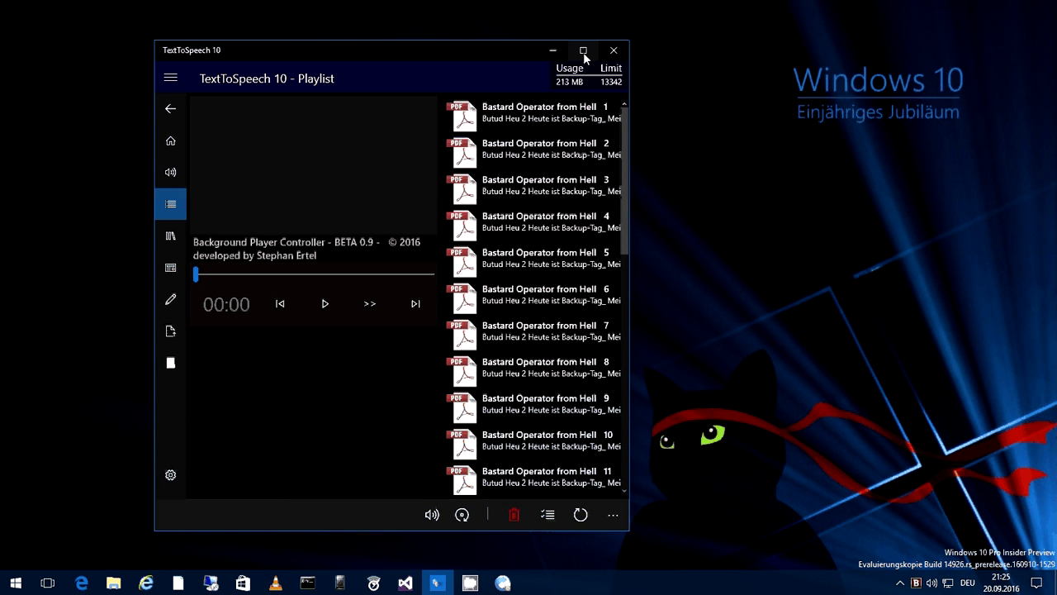
Step: Refresh the PDF playlist and cancel the wave file creation while it runs
{"action": "left_click", "coordinate": [584, 516]}
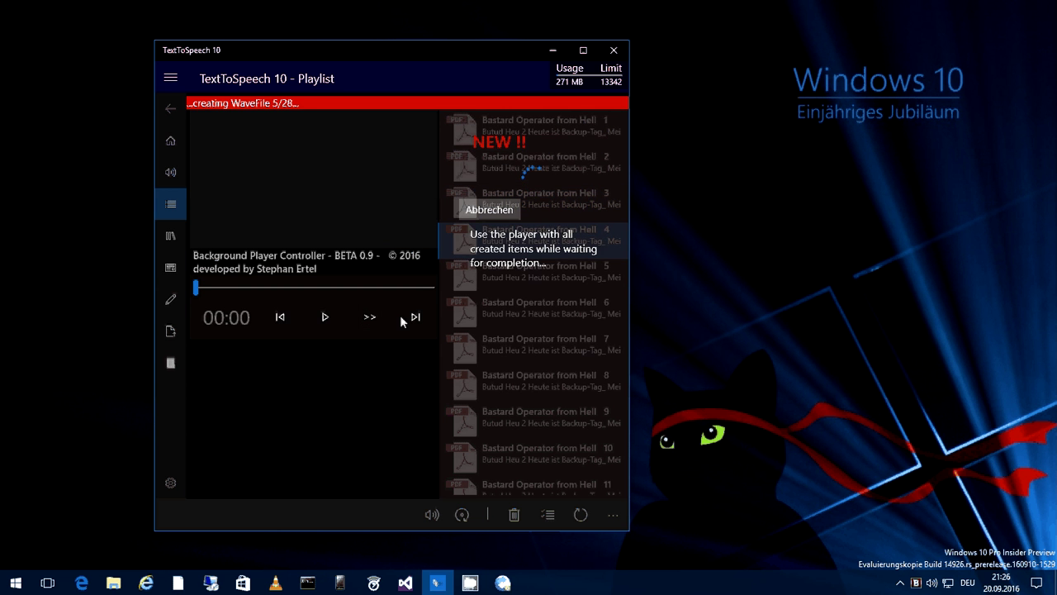
{"action": "left_click", "coordinate": [484, 211]}
Step: Review the playlist, PDF import and file maintenance options in the settings, and narrow the window
{"action": "left_click", "coordinate": [171, 482]}
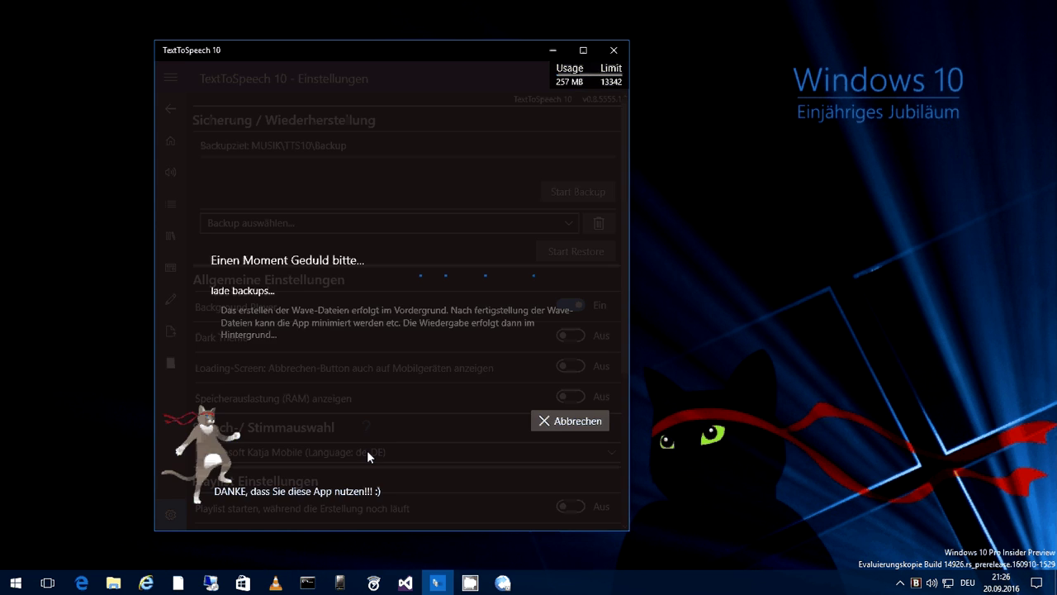
{"action": "scroll", "coordinate": [394, 398], "scroll_direction": "down", "scroll_amount": 5}
{"action": "scroll", "coordinate": [394, 397], "scroll_direction": "down", "scroll_amount": 1}
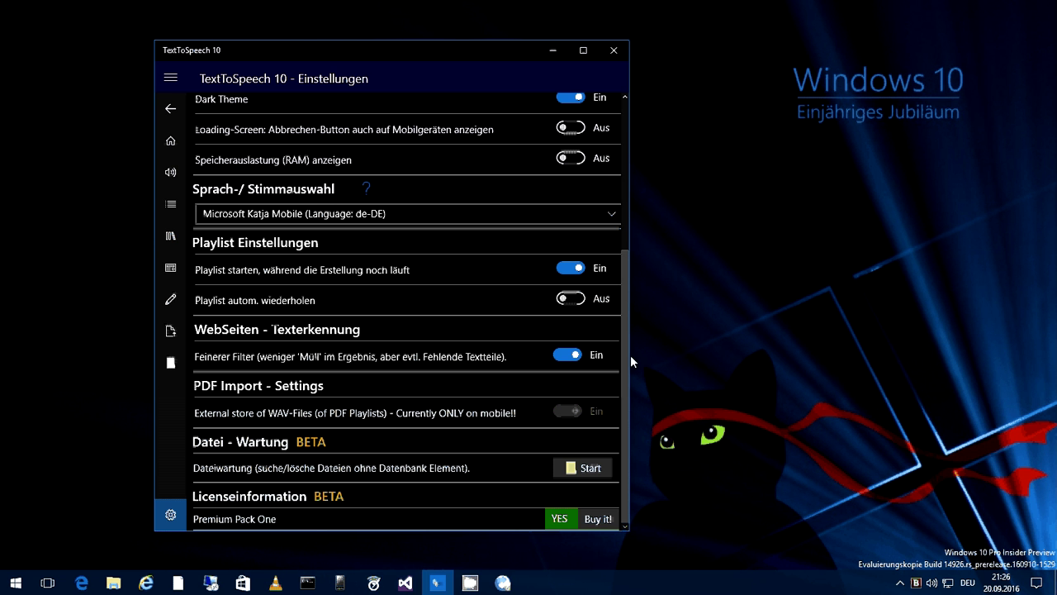
{"action": "left_click_drag", "start_coordinate": [630, 355], "coordinate": [574, 347]}
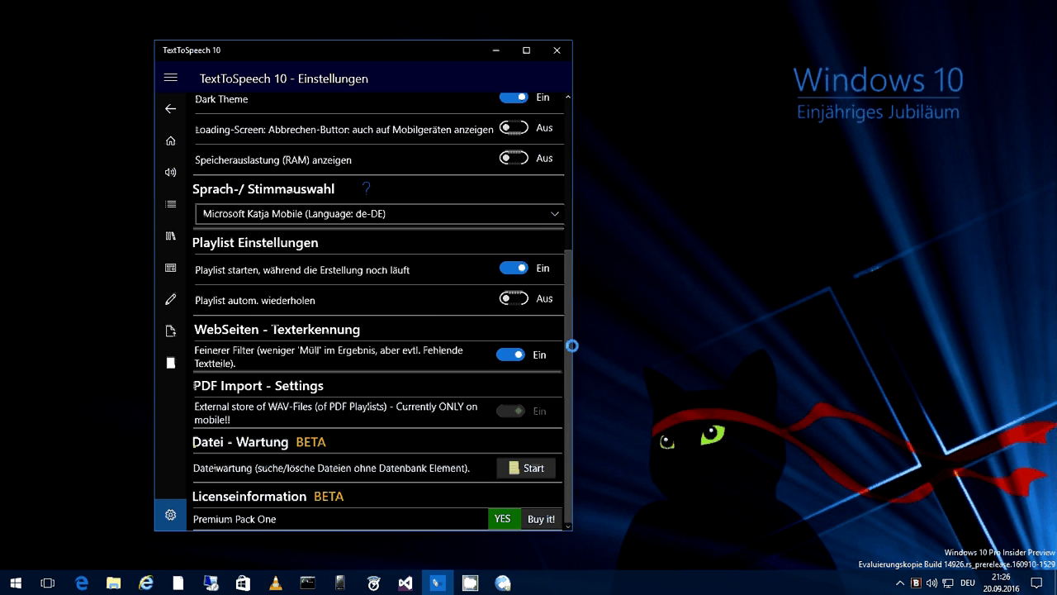
Step: Return to the playlist, widen the window, and look through the "Bastard Operator from Hell" entries
{"action": "left_click", "coordinate": [169, 206]}
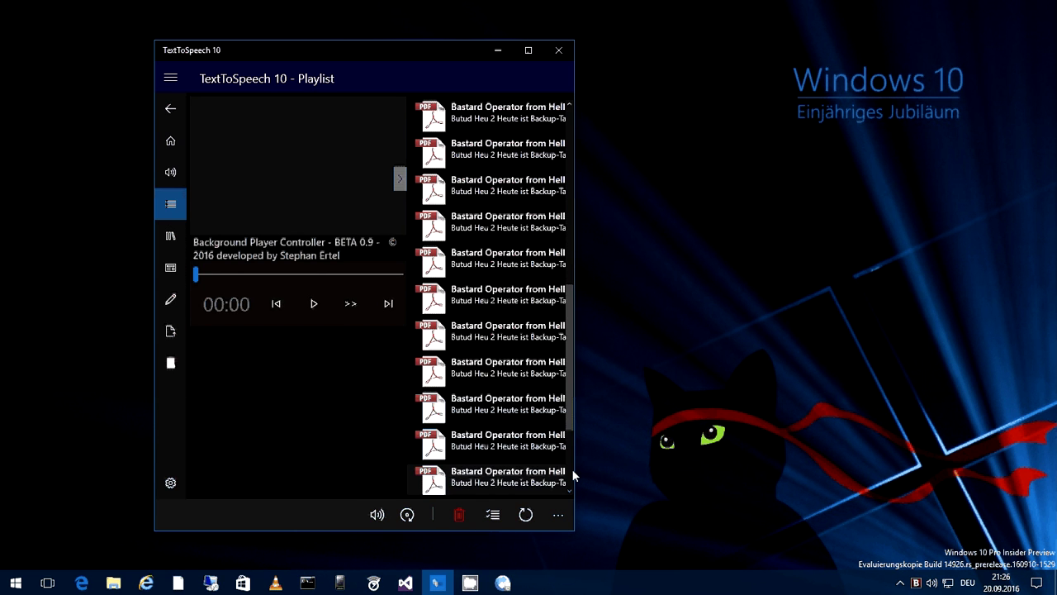
{"action": "left_click_drag", "start_coordinate": [574, 475], "coordinate": [684, 436]}
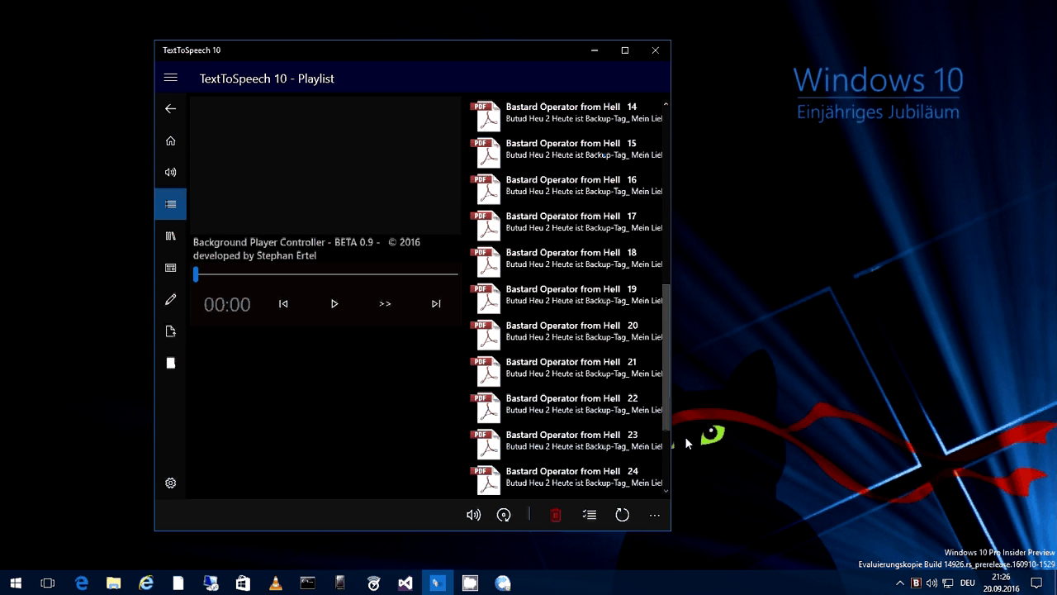
{"action": "scroll", "coordinate": [618, 389], "scroll_direction": "down", "scroll_amount": 2}
{"action": "scroll", "coordinate": [617, 388], "scroll_direction": "up", "scroll_amount": 10}
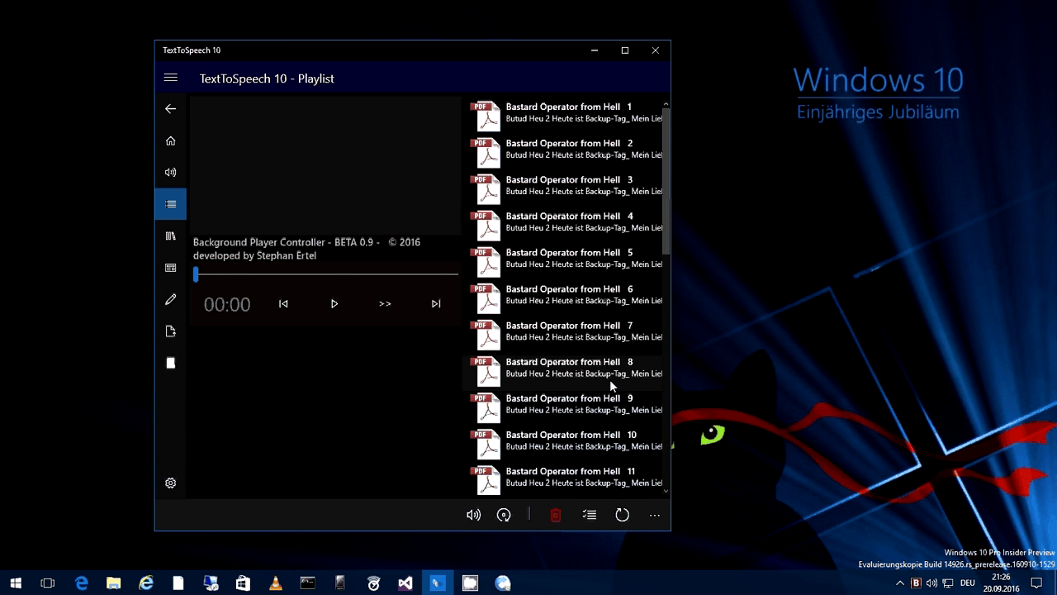
{"action": "scroll", "coordinate": [638, 385], "scroll_direction": "down", "scroll_amount": 5}
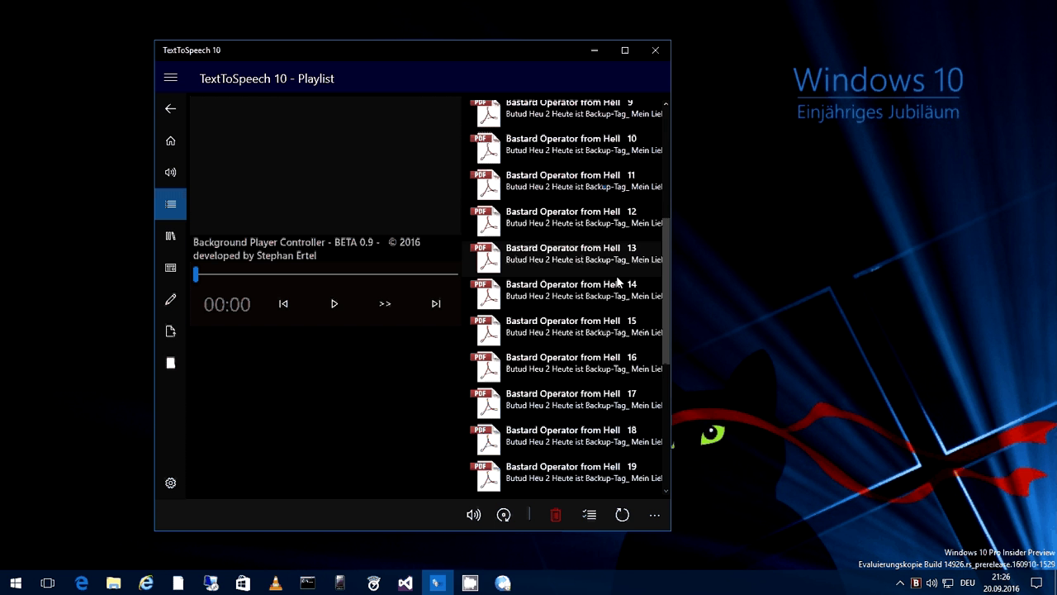
Step: Select playlist entry 10 and switch the selection to entry 9 of "Bastard Operator from Hell"
{"action": "left_click", "coordinate": [601, 154]}
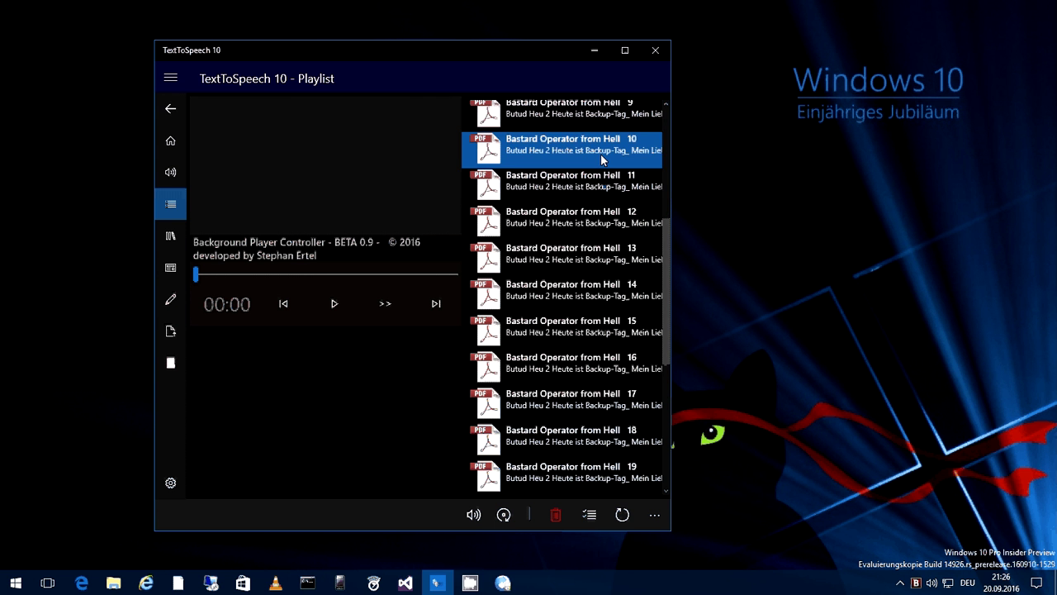
{"action": "left_click", "coordinate": [568, 116]}
{"action": "scroll", "coordinate": [568, 118], "scroll_direction": "up", "scroll_amount": 5}
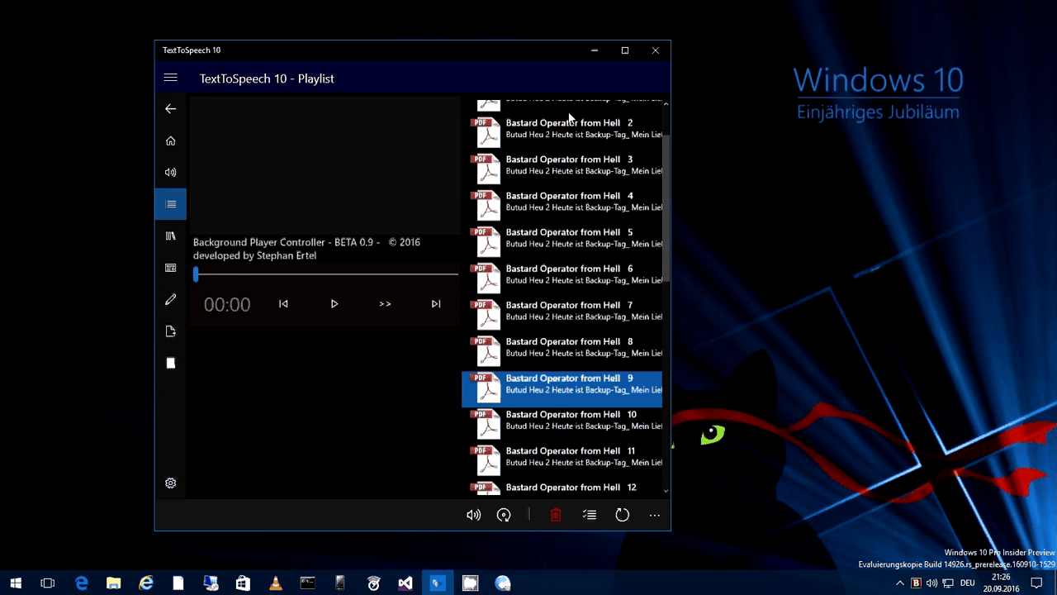
Step: Start playback from playlist entry 1, show and hide the article text during wave file creation, and cancel the creation
{"action": "scroll", "coordinate": [569, 115], "scroll_direction": "up", "scroll_amount": 1}
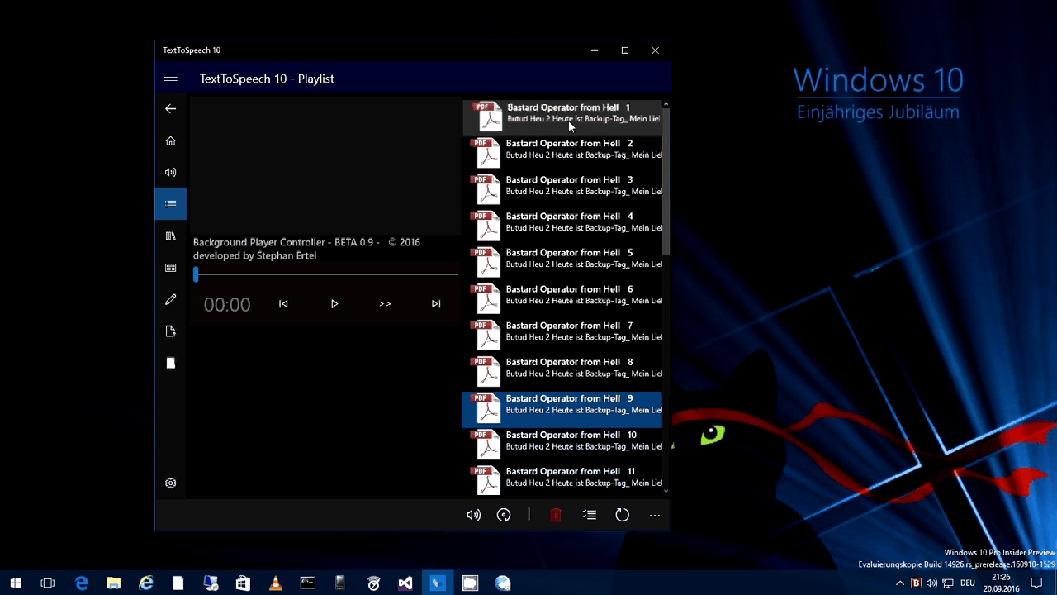
{"action": "double_click", "coordinate": [568, 120]}
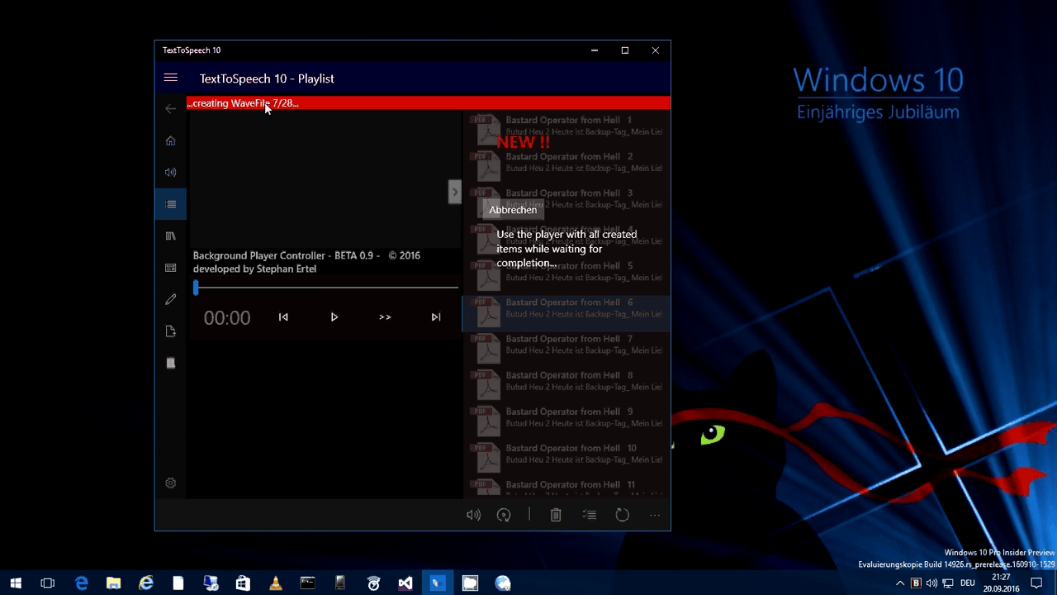
{"action": "left_click", "coordinate": [458, 192]}
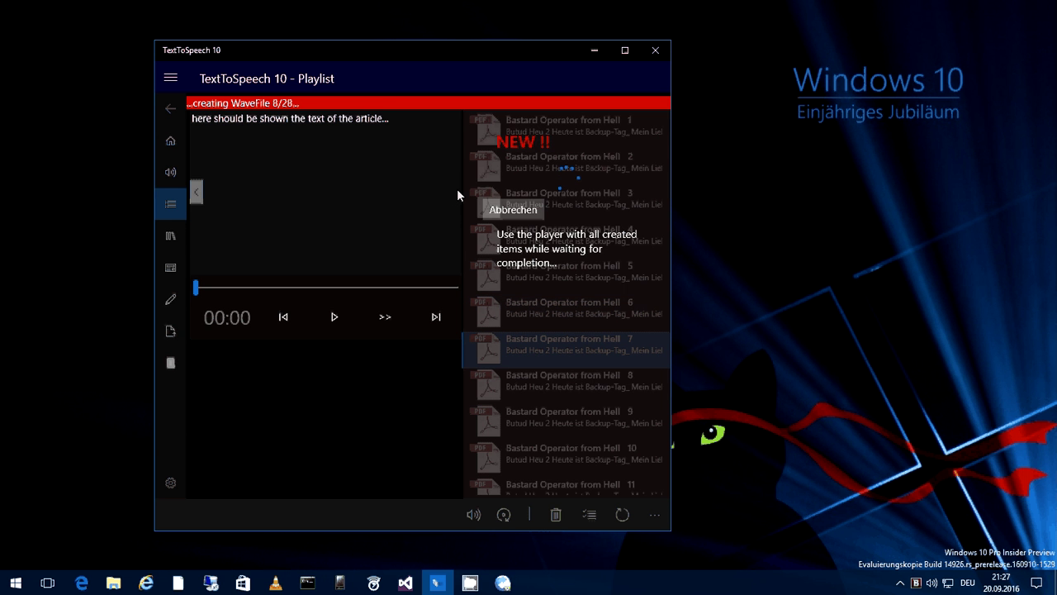
{"action": "left_click", "coordinate": [200, 191]}
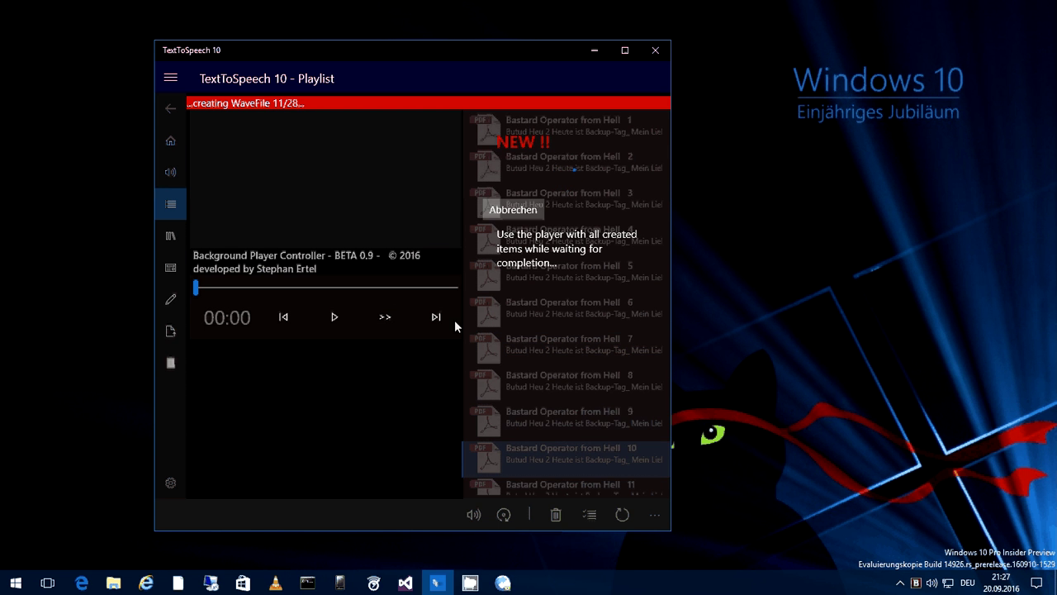
{"action": "left_click", "coordinate": [431, 322]}
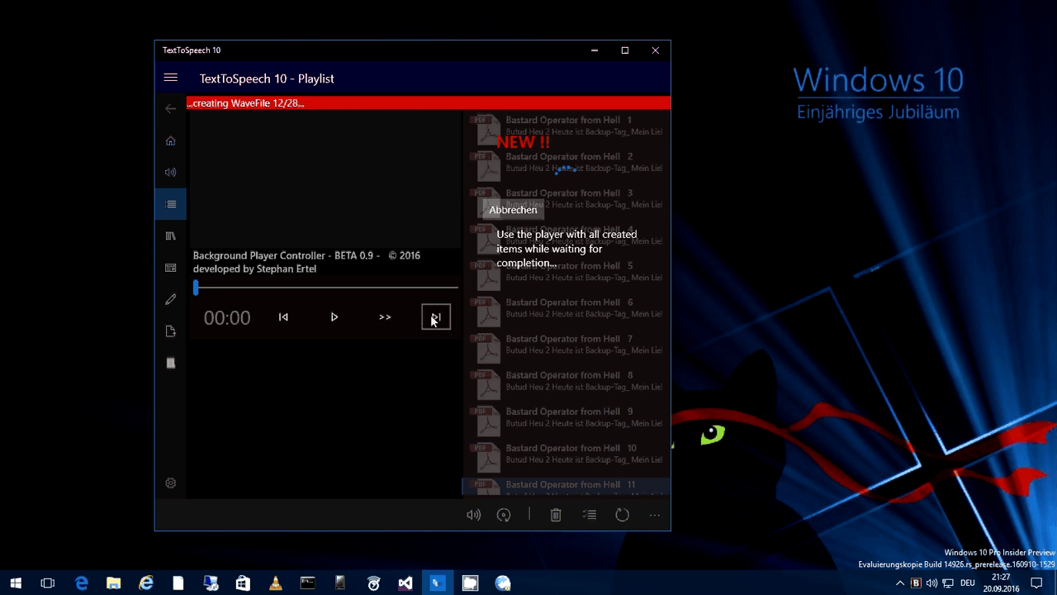
{"action": "left_click", "coordinate": [508, 212]}
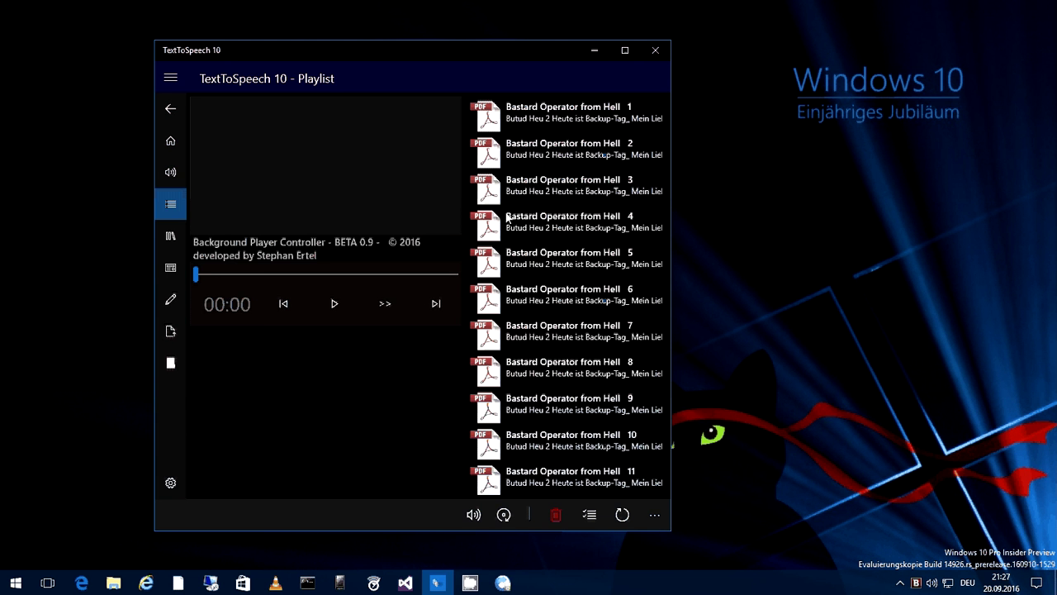
Step: Review the settings in a narrower window, turn on the RAM usage display, and turn off the dark theme
{"action": "left_click", "coordinate": [171, 331]}
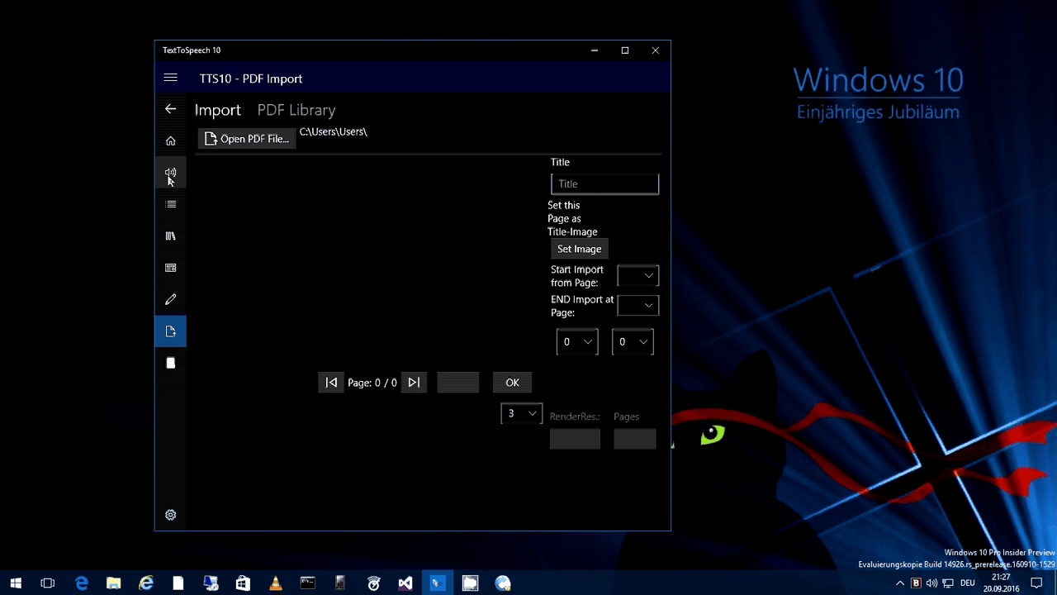
{"action": "left_click", "coordinate": [170, 513]}
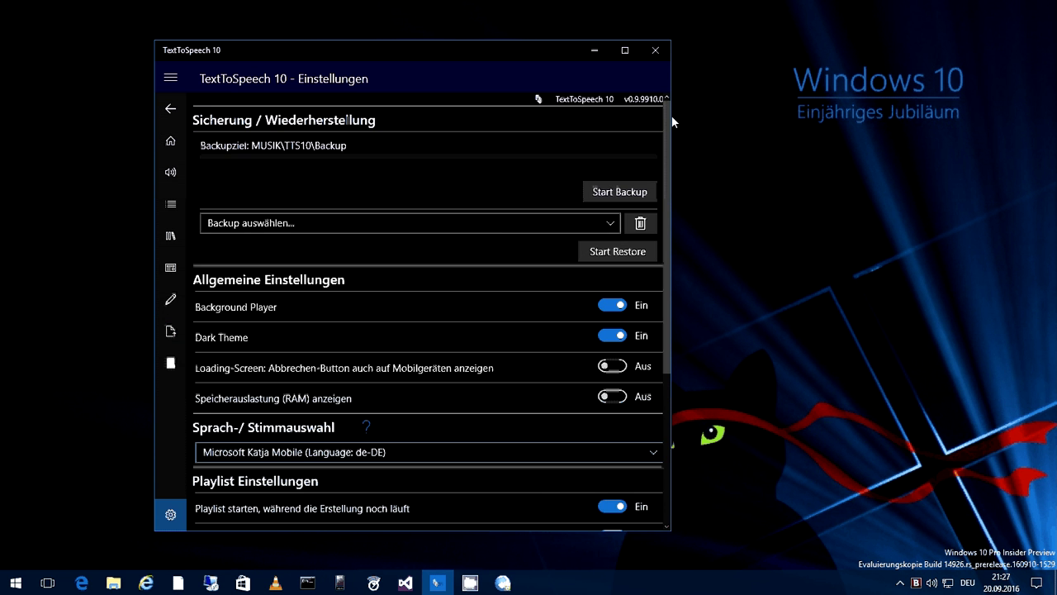
{"action": "left_click_drag", "start_coordinate": [671, 116], "coordinate": [593, 116]}
{"action": "scroll", "coordinate": [404, 159], "scroll_direction": "down", "scroll_amount": 3}
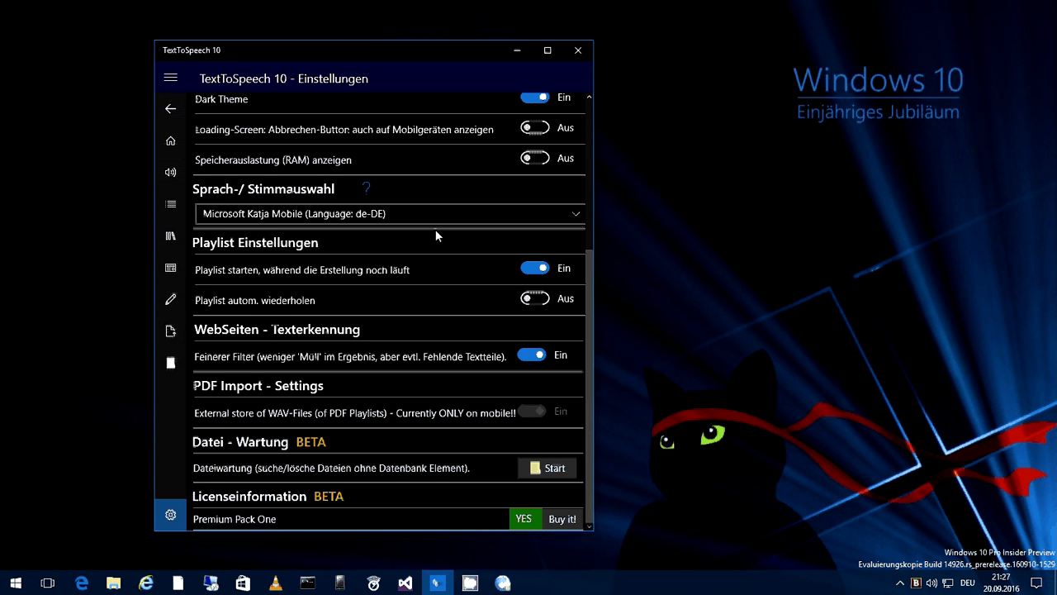
{"action": "scroll", "coordinate": [398, 296], "scroll_direction": "up", "scroll_amount": 3}
{"action": "scroll", "coordinate": [324, 399], "scroll_direction": "up", "scroll_amount": 1}
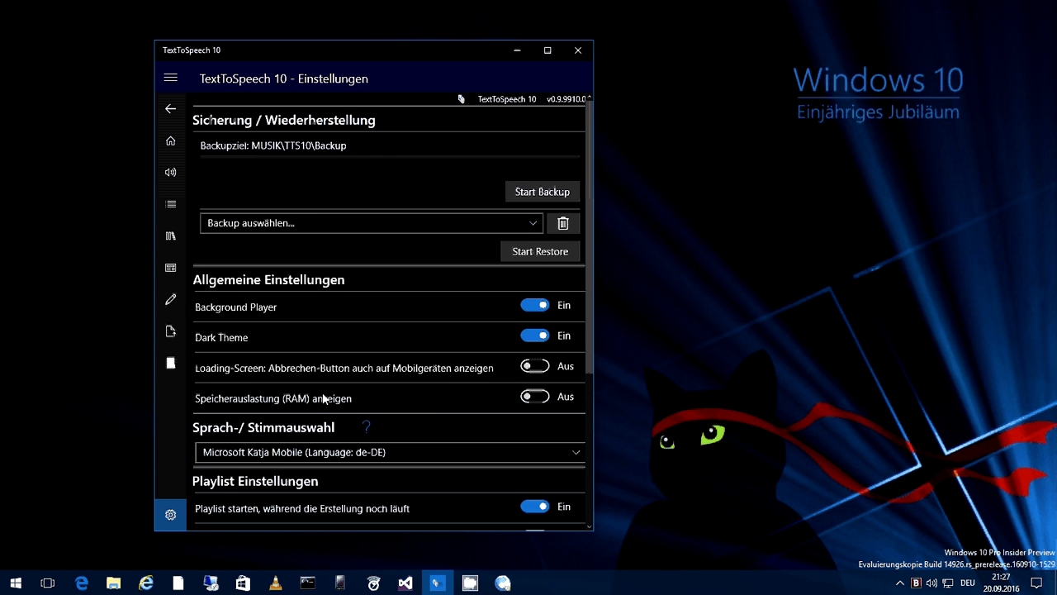
{"action": "left_click", "coordinate": [535, 398]}
{"action": "left_click", "coordinate": [534, 398]}
{"action": "left_click", "coordinate": [535, 398]}
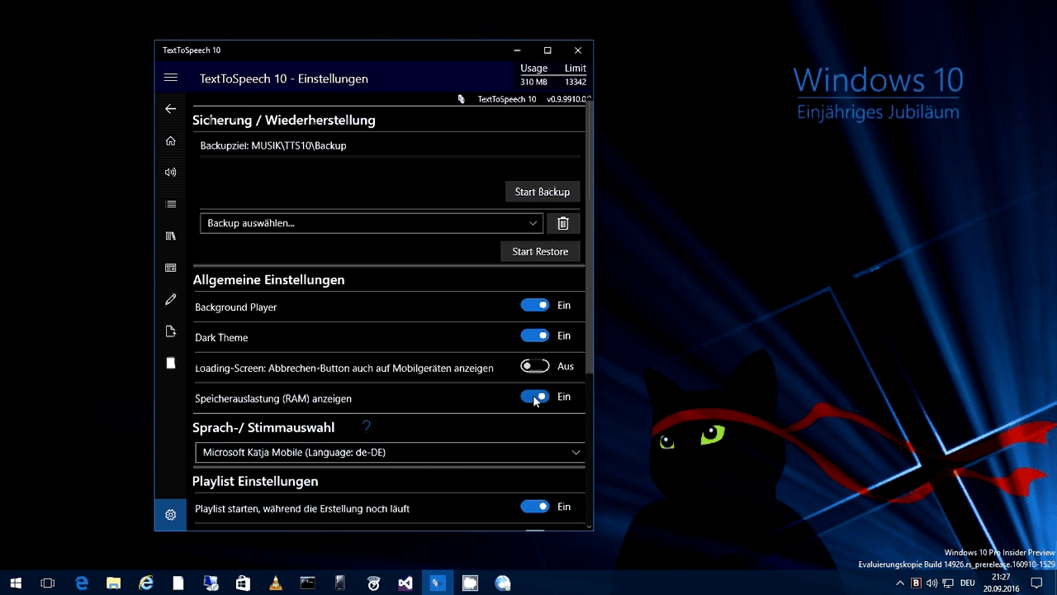
{"action": "left_click", "coordinate": [535, 335]}
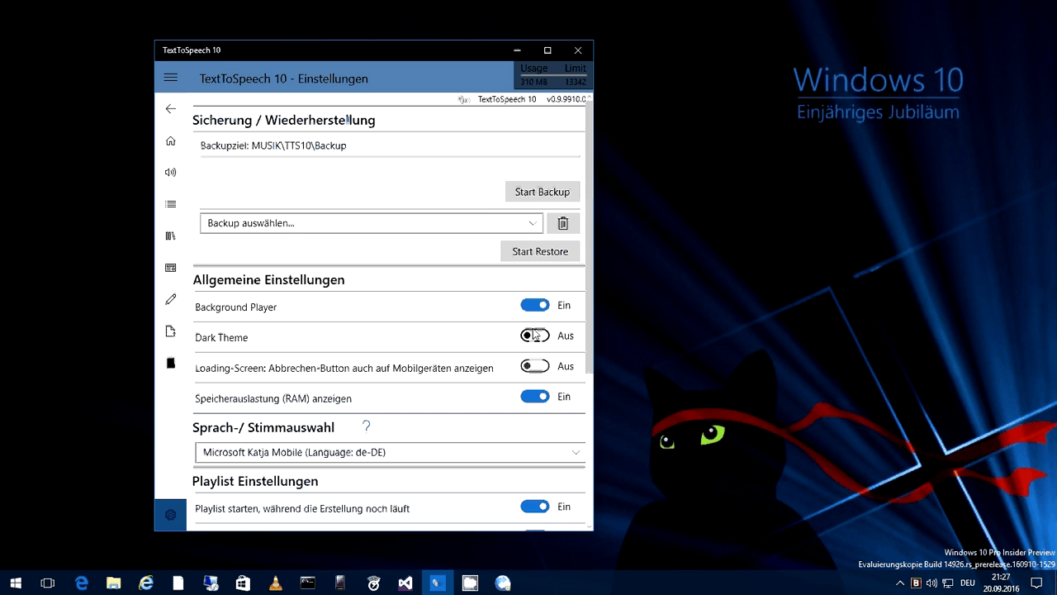
Step: Enlarge the settings window and start a new backup after checking the list of existing backups
{"action": "left_click_drag", "start_coordinate": [597, 76], "coordinate": [726, 76]}
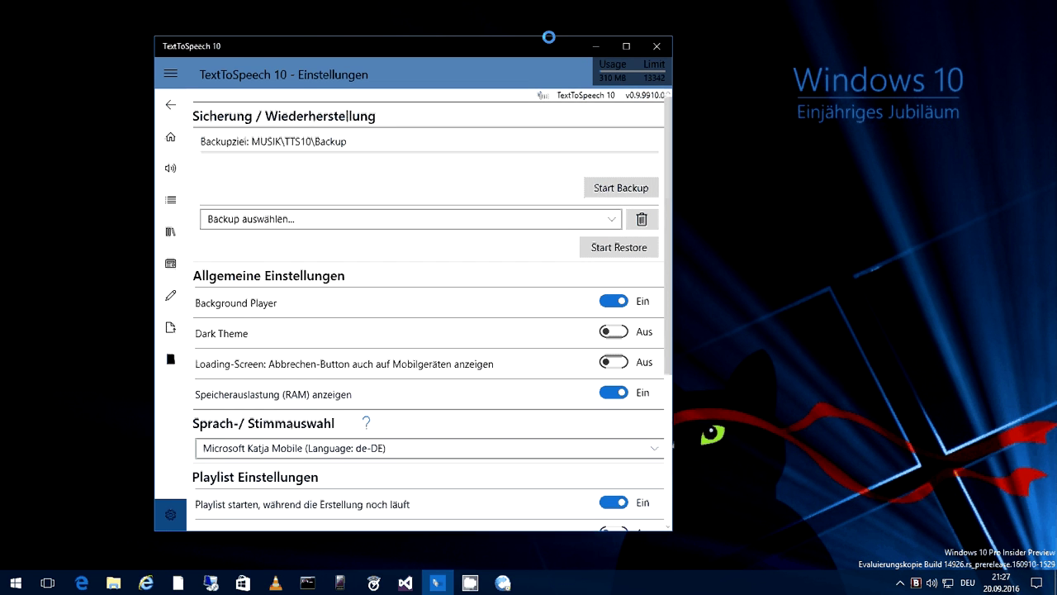
{"action": "left_click_drag", "start_coordinate": [549, 38], "coordinate": [550, 19]}
{"action": "left_click_drag", "start_coordinate": [660, 80], "coordinate": [685, 80]}
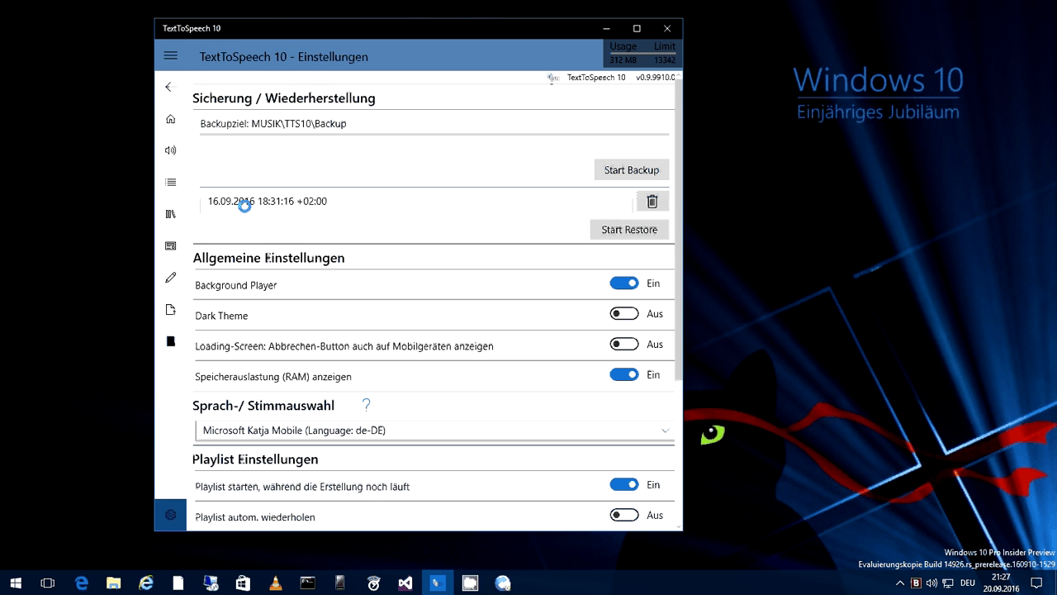
{"action": "left_click", "coordinate": [243, 201]}
{"action": "left_click", "coordinate": [554, 223]}
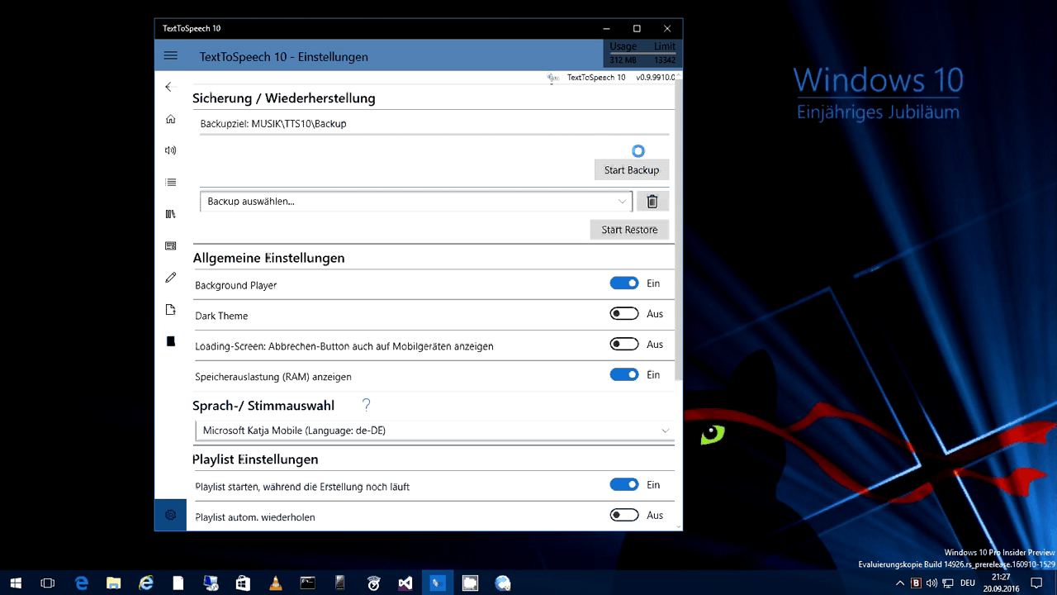
{"action": "left_click", "coordinate": [632, 170]}
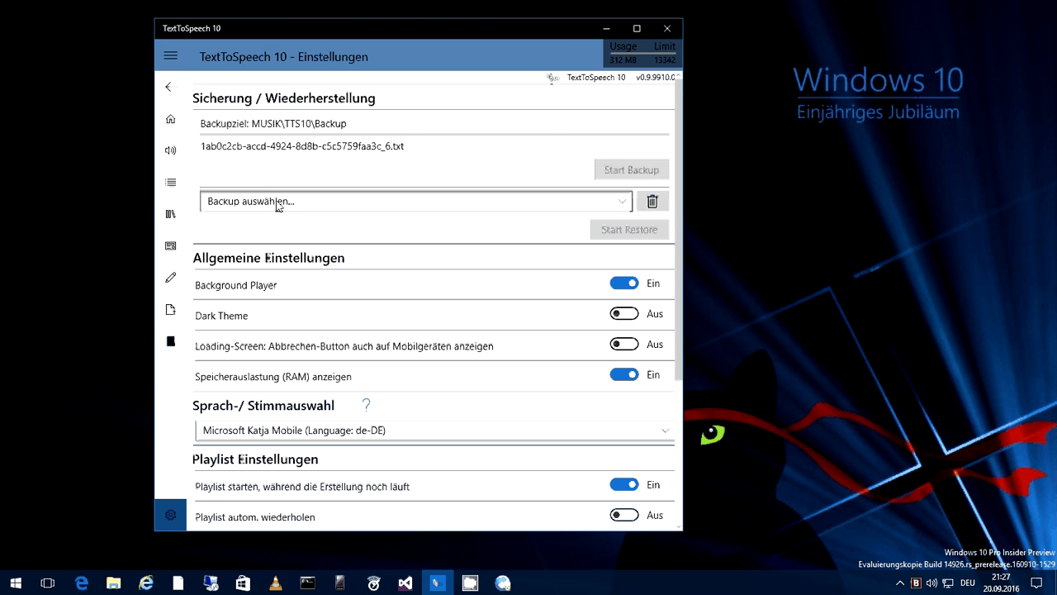
{"action": "left_click", "coordinate": [330, 208]}
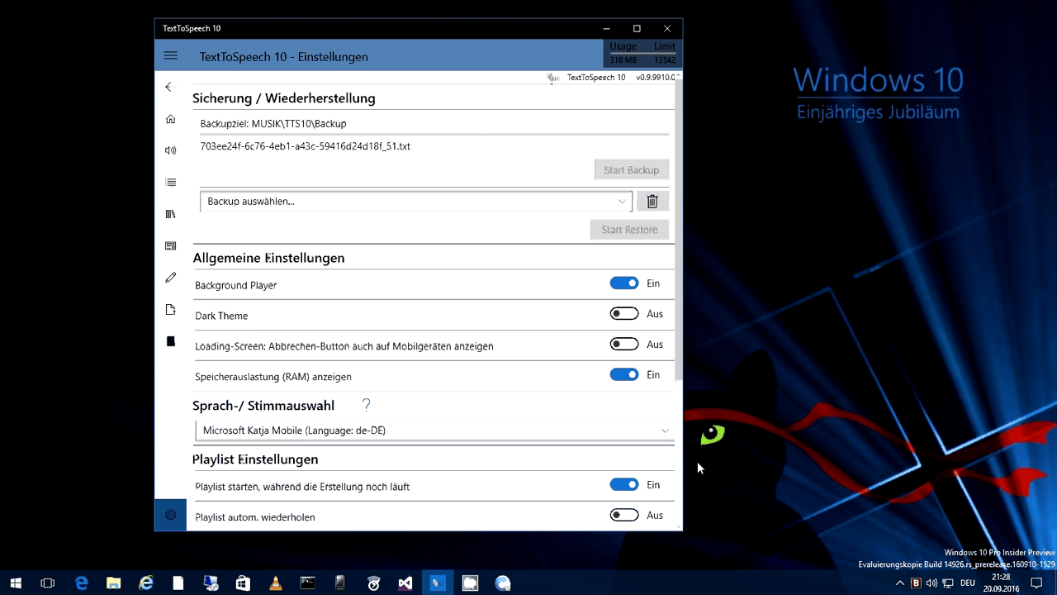
Step: Narrow the window and toggle the Background Player and RAM usage display settings off and back on while the backup runs
{"action": "left_click_drag", "start_coordinate": [687, 458], "coordinate": [625, 458]}
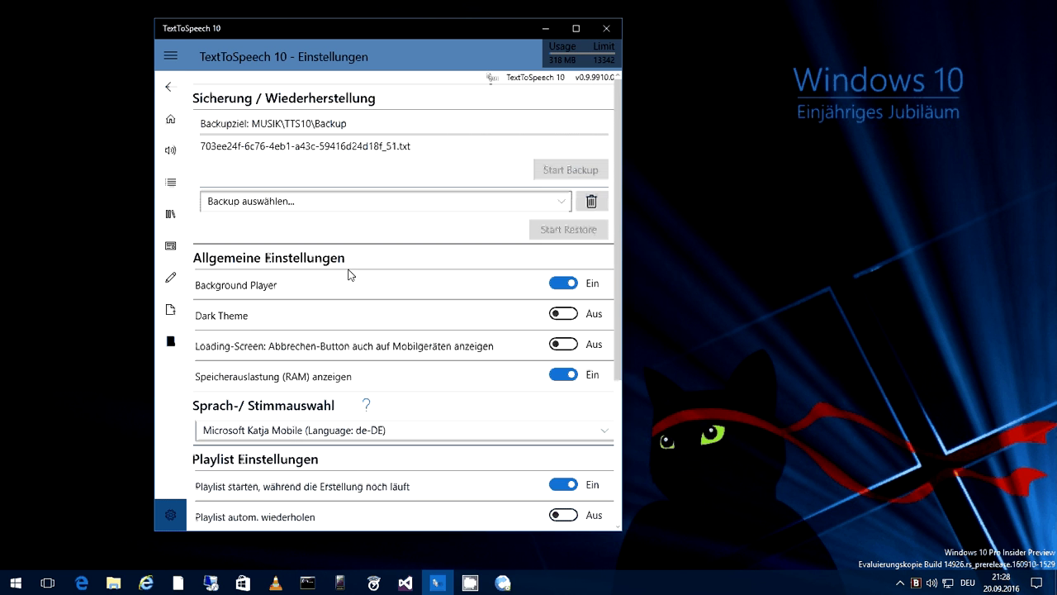
{"action": "scroll", "coordinate": [339, 265], "scroll_direction": "down", "scroll_amount": 3}
{"action": "left_click", "coordinate": [568, 146]}
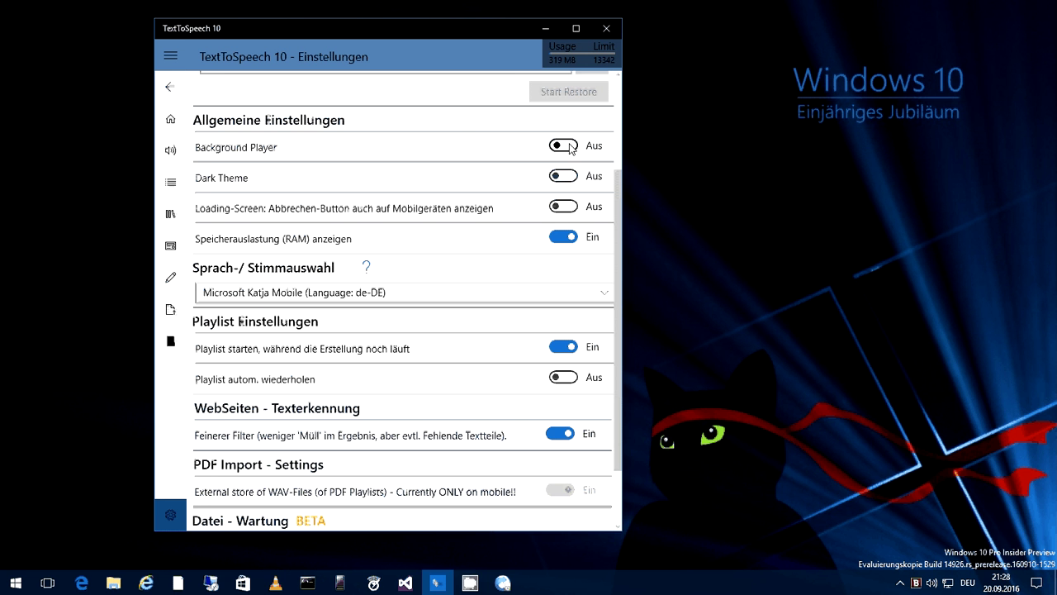
{"action": "left_click", "coordinate": [564, 146]}
{"action": "left_click", "coordinate": [562, 239]}
{"action": "left_click", "coordinate": [563, 237]}
{"action": "left_click", "coordinate": [563, 237]}
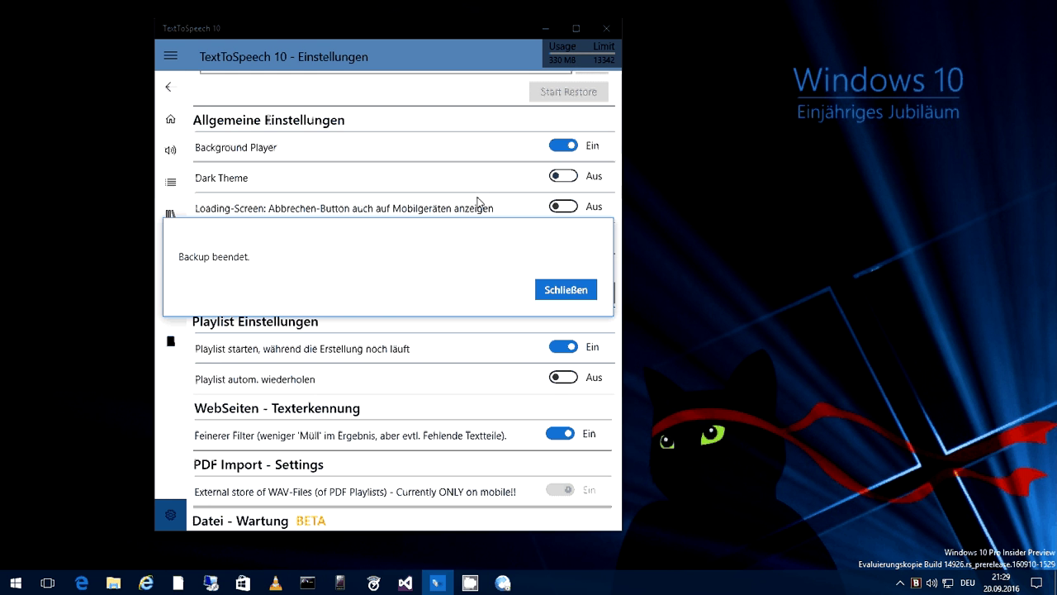
Step: Dismiss the backup completion message and widen the settings window
{"action": "left_click", "coordinate": [547, 291]}
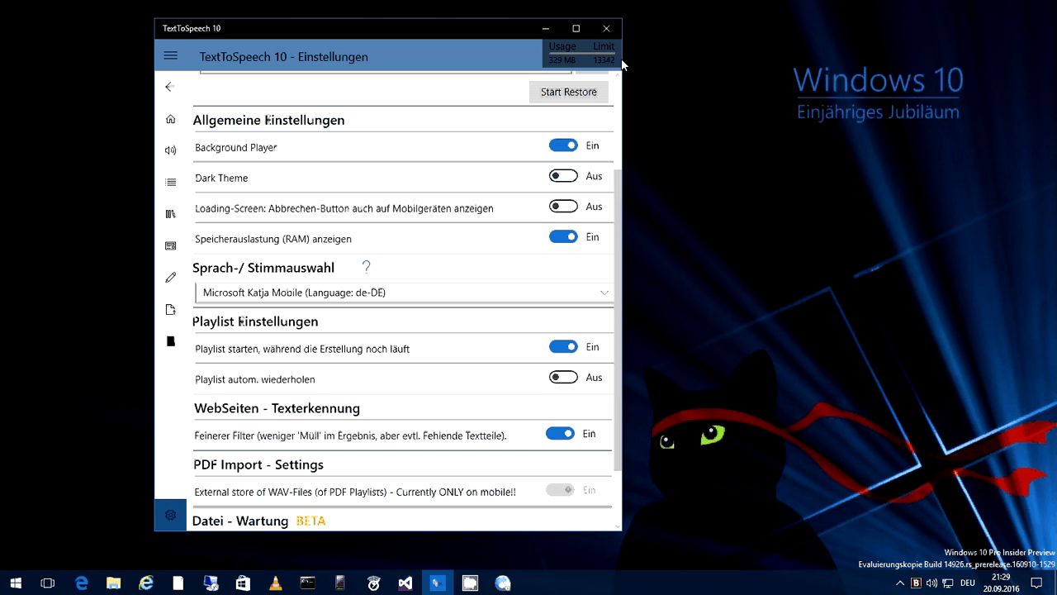
{"action": "left_click_drag", "start_coordinate": [618, 66], "coordinate": [648, 56]}
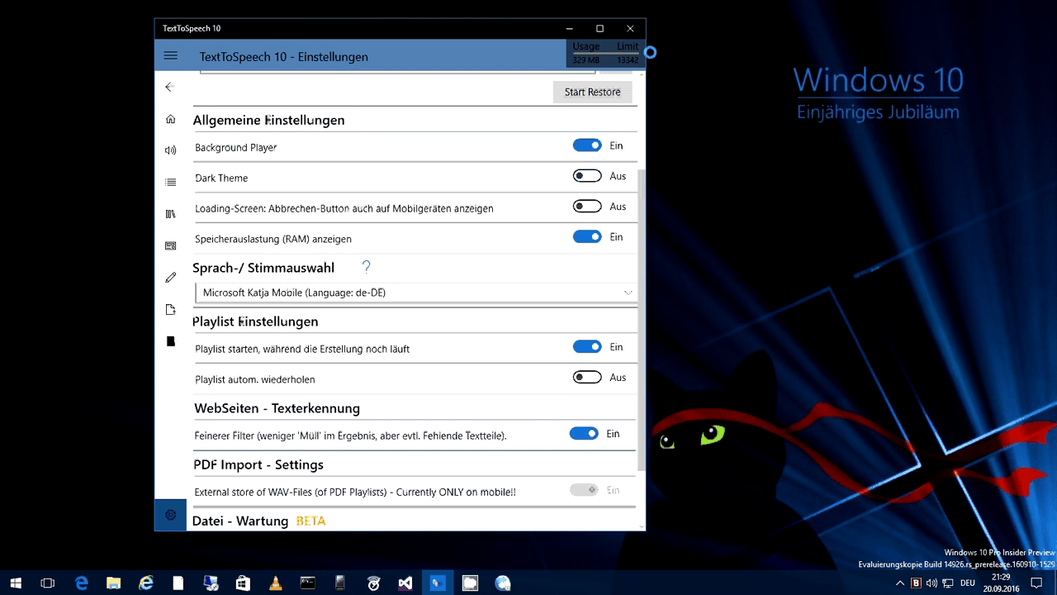
{"action": "left_click_drag", "start_coordinate": [650, 52], "coordinate": [674, 51]}
Step: Toggle the finer web page filter, RAM display, playlist start during creation, and automatic playlist repeat, returning each to its original setting
{"action": "scroll", "coordinate": [490, 345], "scroll_direction": "down", "scroll_amount": 2}
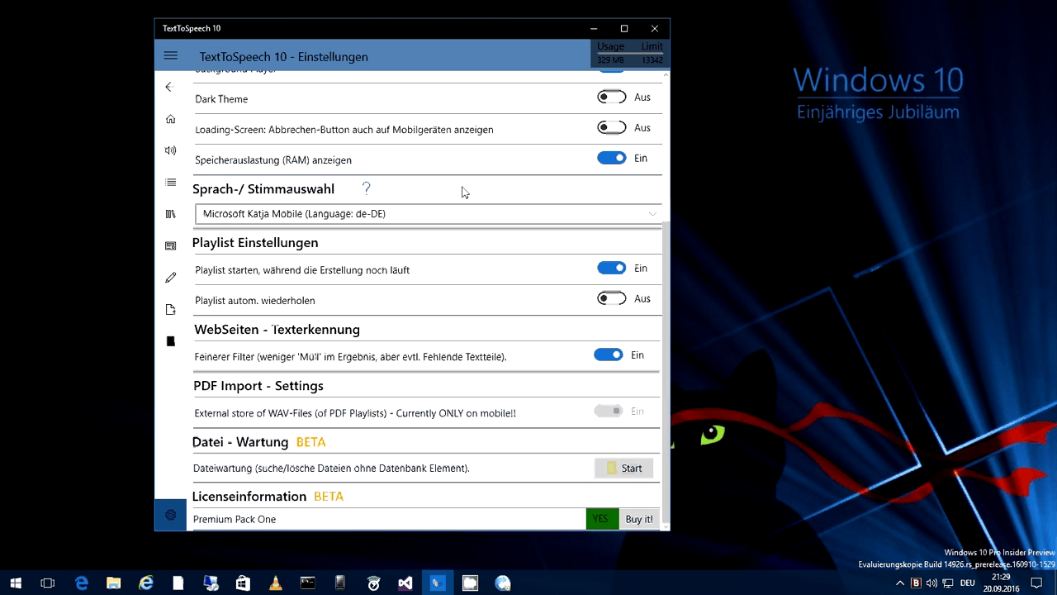
{"action": "left_click", "coordinate": [614, 362]}
{"action": "left_click", "coordinate": [612, 159]}
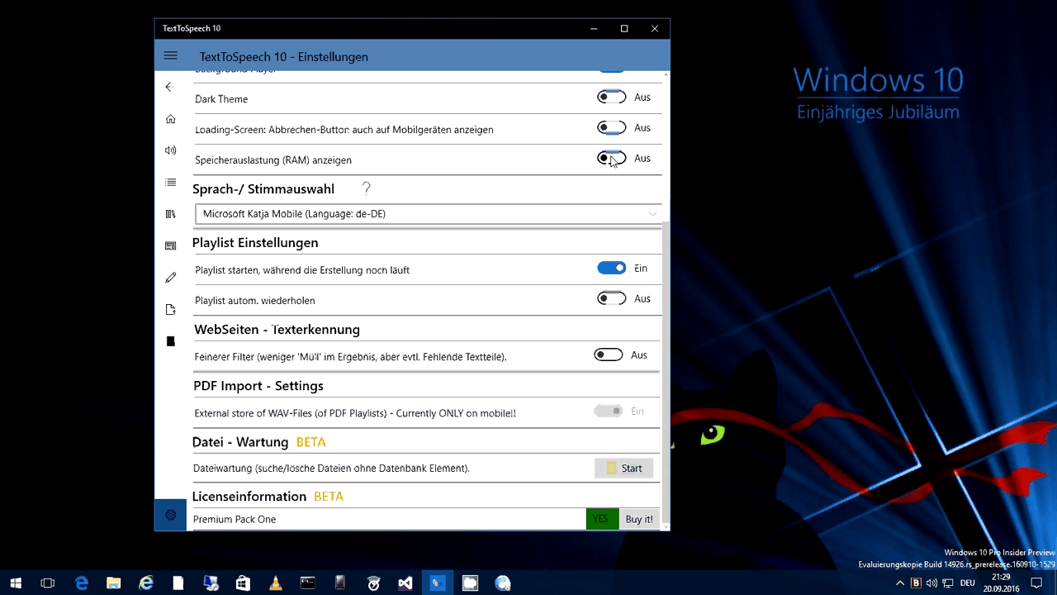
{"action": "left_click", "coordinate": [611, 159]}
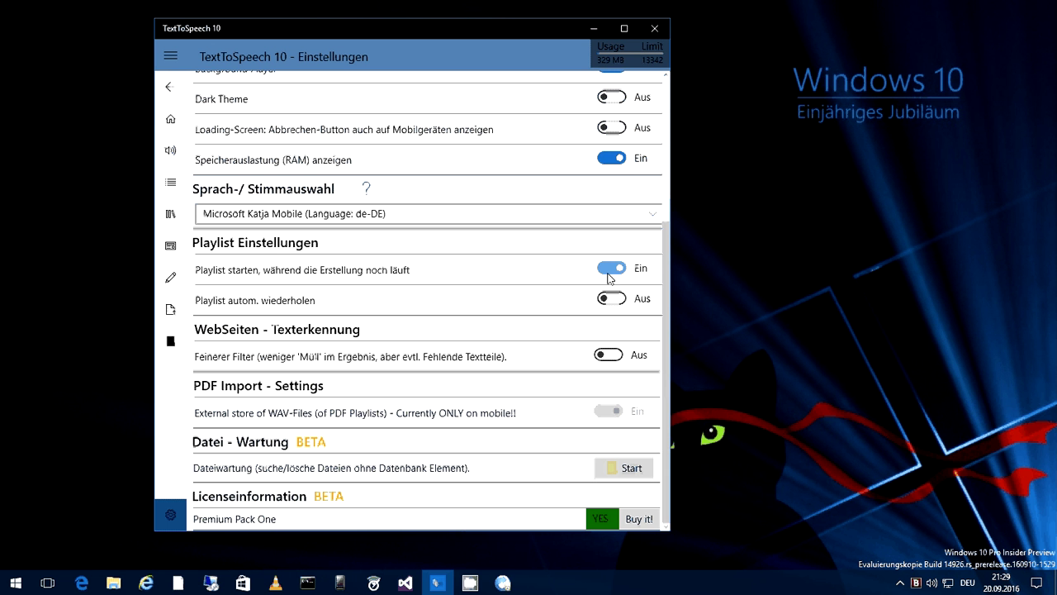
{"action": "left_click", "coordinate": [608, 271]}
{"action": "left_click", "coordinate": [608, 275]}
{"action": "left_click", "coordinate": [608, 354]}
{"action": "left_click", "coordinate": [612, 299]}
{"action": "left_click", "coordinate": [612, 300]}
{"action": "left_click", "coordinate": [612, 300]}
{"action": "left_click", "coordinate": [612, 299]}
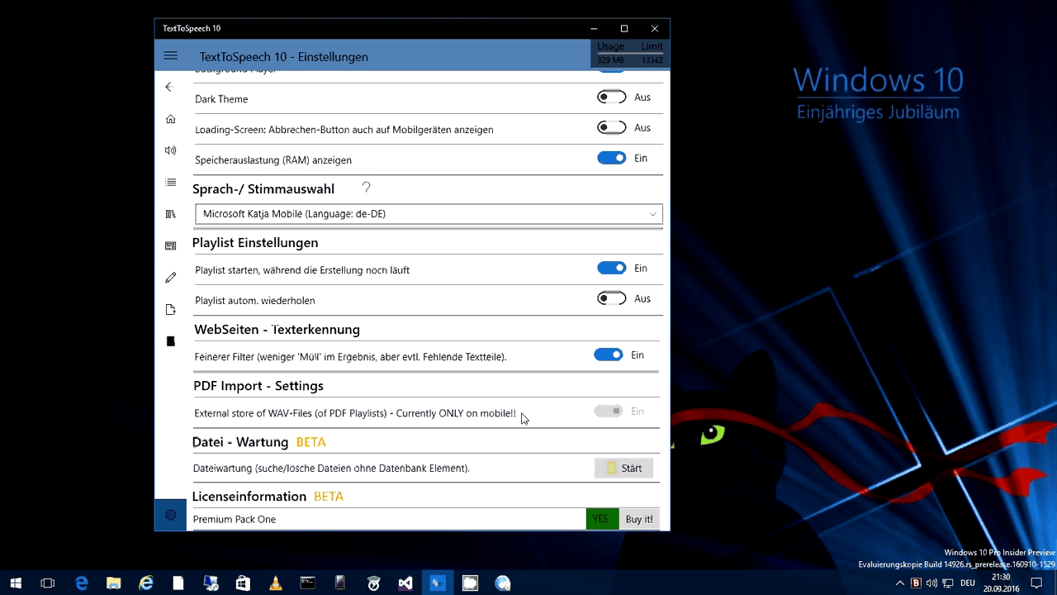
Step: View the empty text editor, and open the library article "World Wide Web Jubiläum" for text editing
{"action": "left_click", "coordinate": [170, 279]}
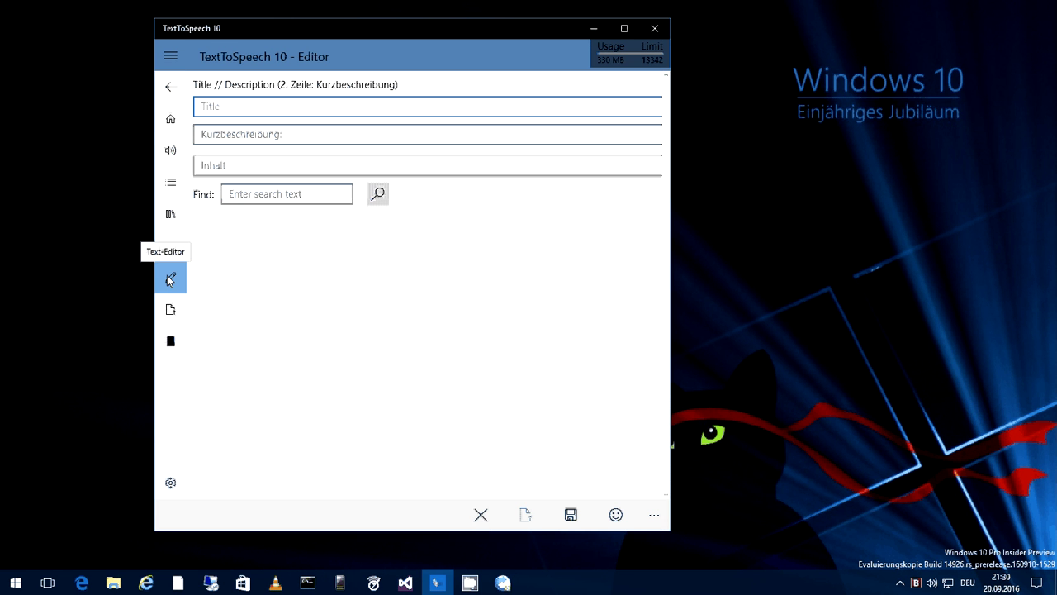
{"action": "left_click", "coordinate": [169, 86]}
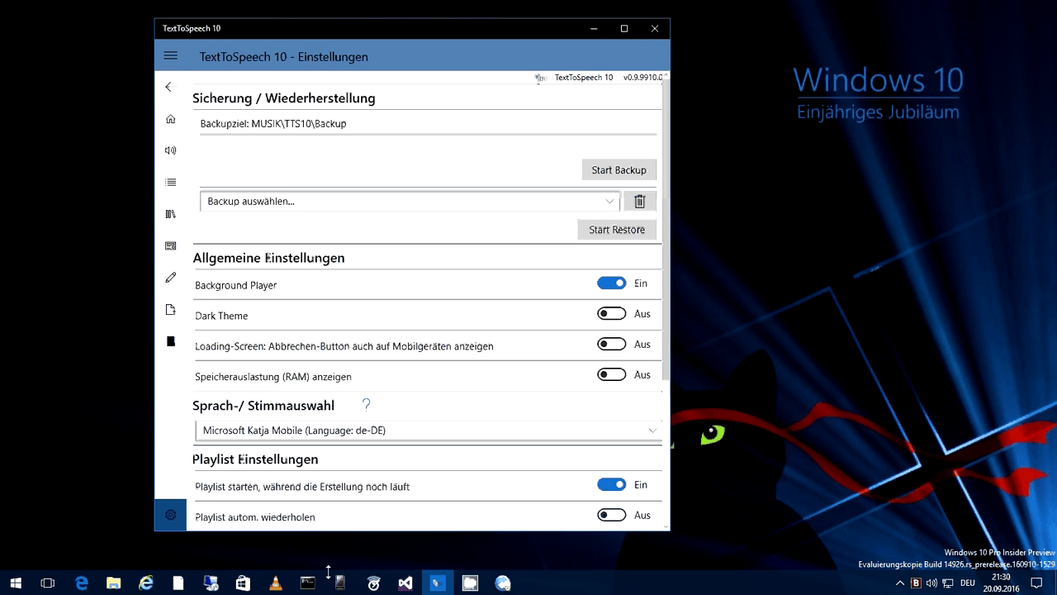
{"action": "left_click", "coordinate": [171, 215]}
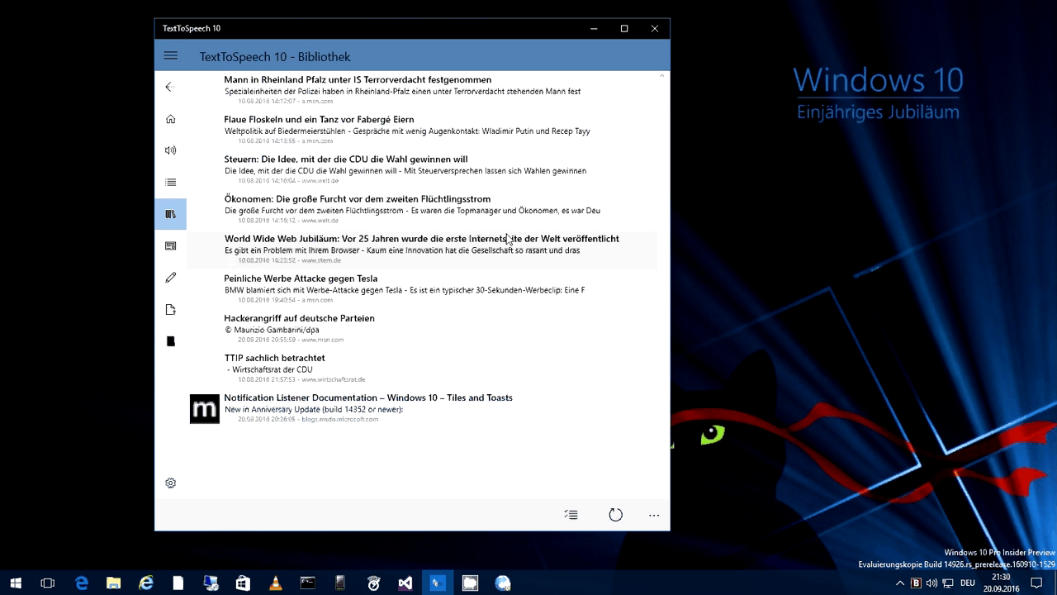
{"action": "right_click", "coordinate": [367, 246]}
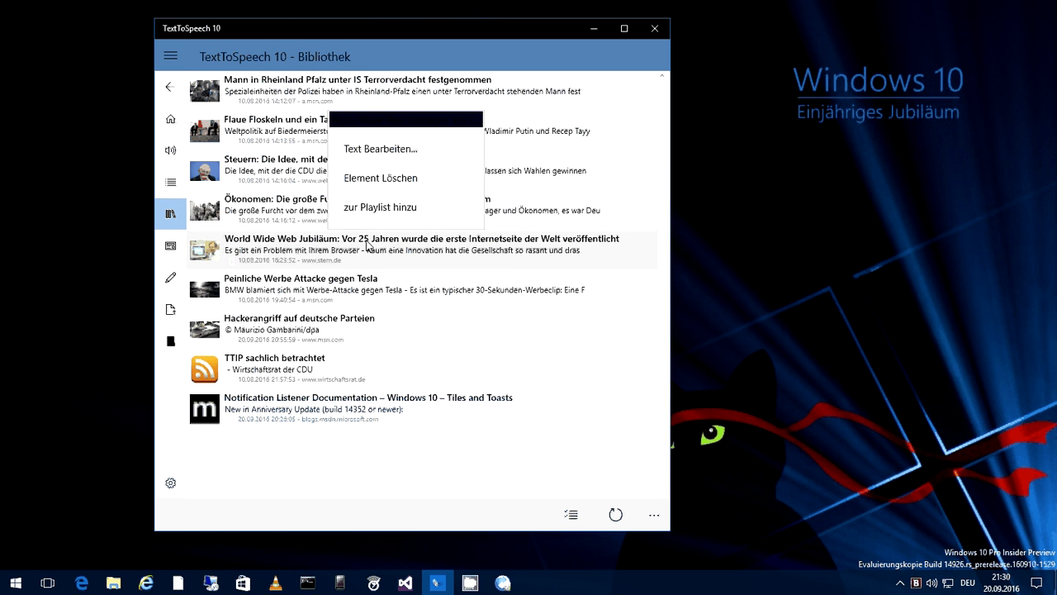
{"action": "left_click", "coordinate": [379, 149]}
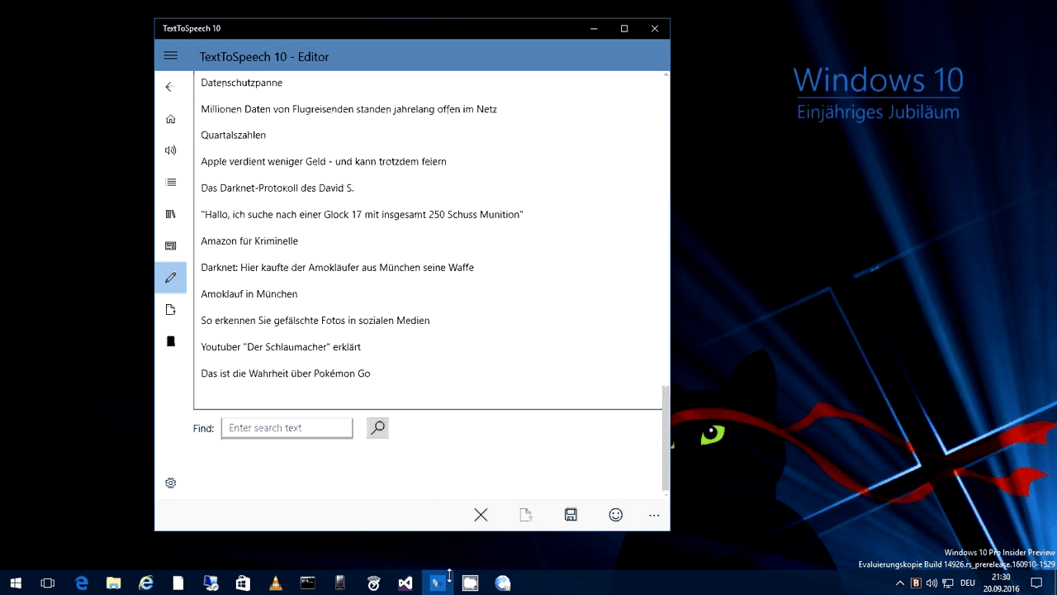
Step: Delete the article text from "Weitere Themen" to the end and return to the library
{"action": "key", "text": "ctrl+a"}
{"action": "scroll", "coordinate": [319, 141], "scroll_direction": "up", "scroll_amount": 4}
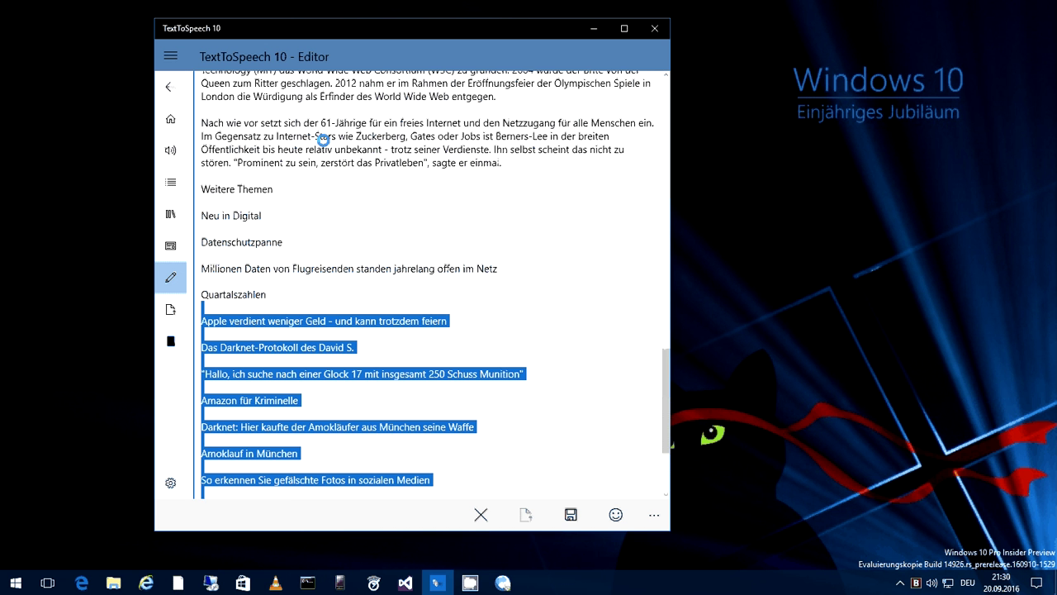
{"action": "left_click_drag", "start_coordinate": [206, 210], "coordinate": [201, 216]}
{"action": "key", "text": "Delete"}
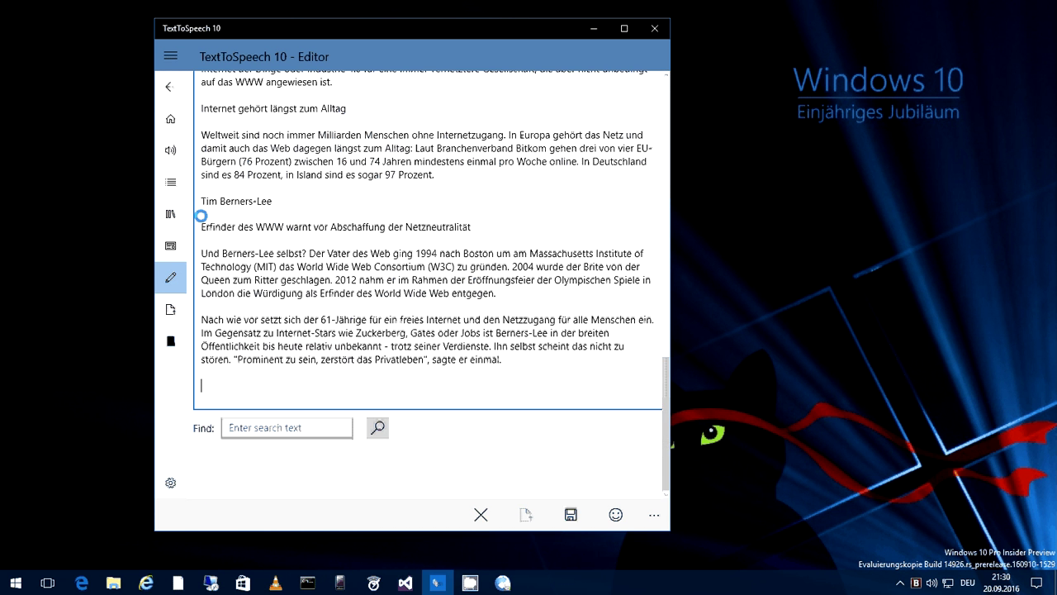
{"action": "left_click", "coordinate": [171, 213]}
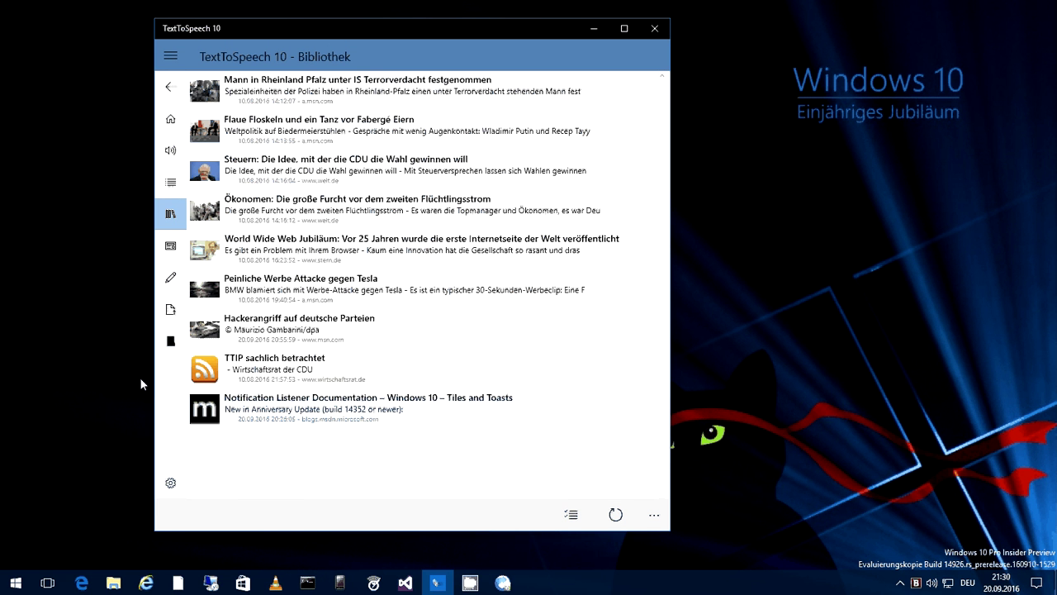
Step: Browse the # PDF_Archiv folder for PDF files to import, and cancel the file selection
{"action": "left_click", "coordinate": [171, 312]}
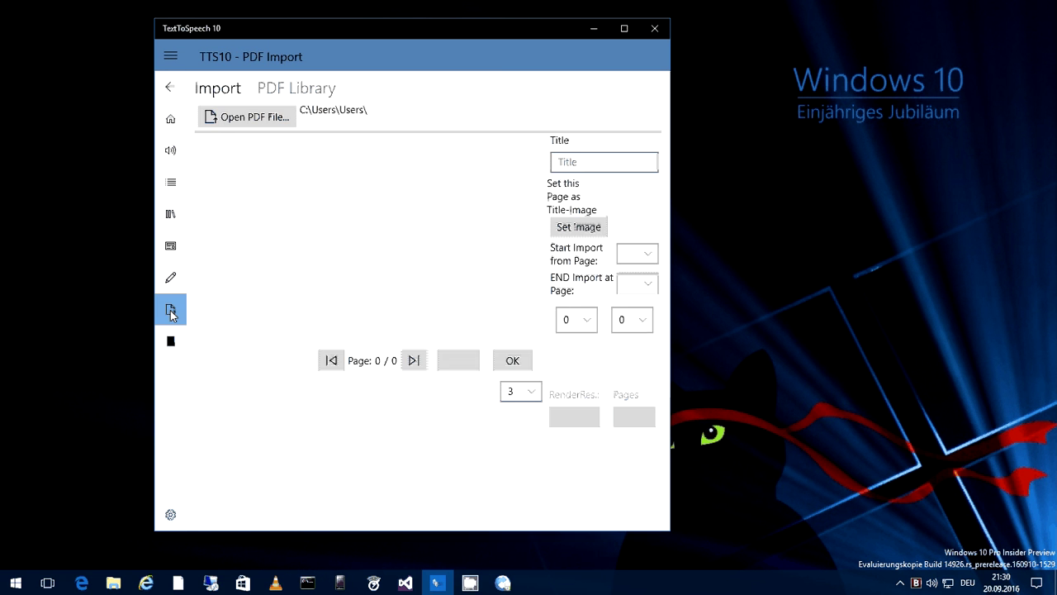
{"action": "left_click", "coordinate": [251, 122]}
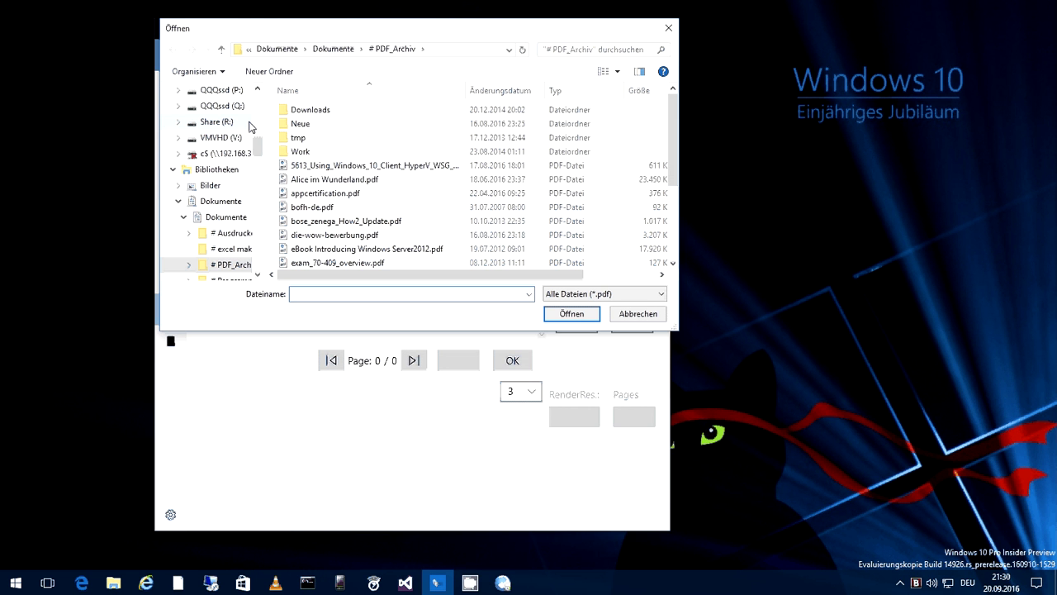
{"action": "scroll", "coordinate": [407, 187], "scroll_direction": "down", "scroll_amount": 3}
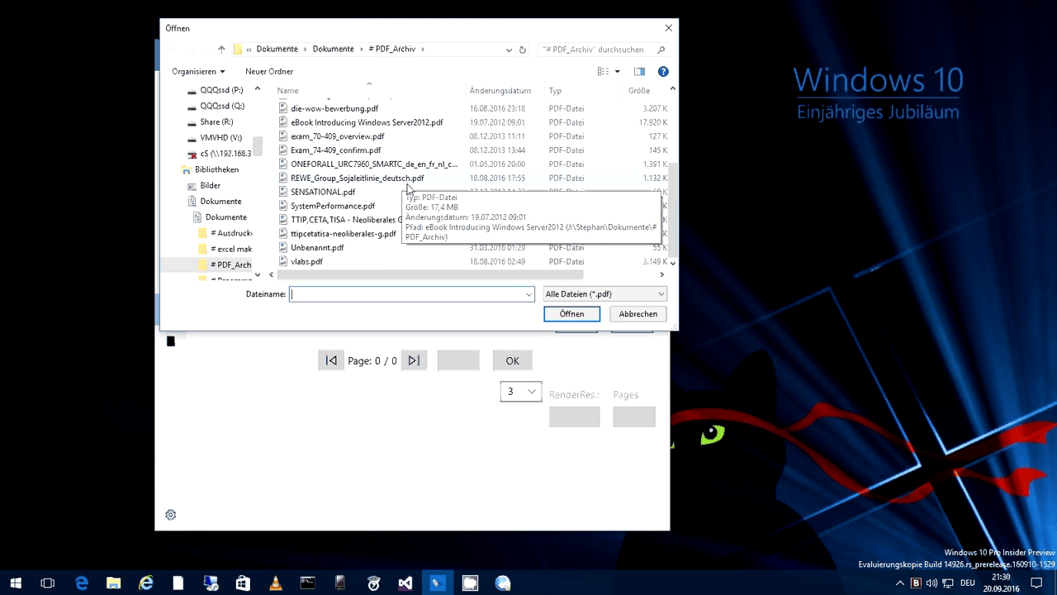
{"action": "scroll", "coordinate": [347, 162], "scroll_direction": "up", "scroll_amount": 1}
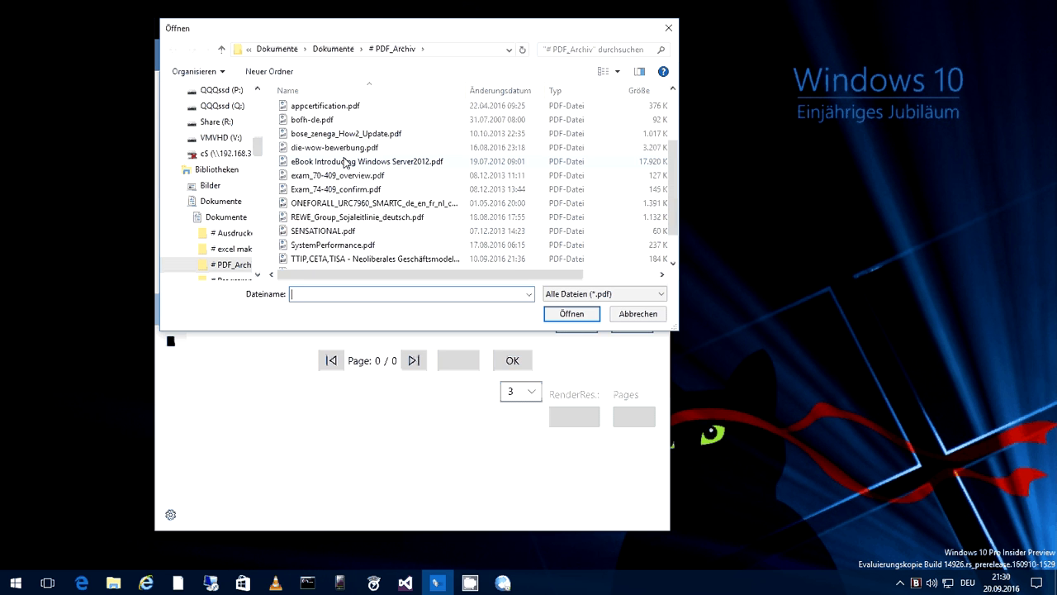
{"action": "scroll", "coordinate": [351, 173], "scroll_direction": "up", "scroll_amount": 1}
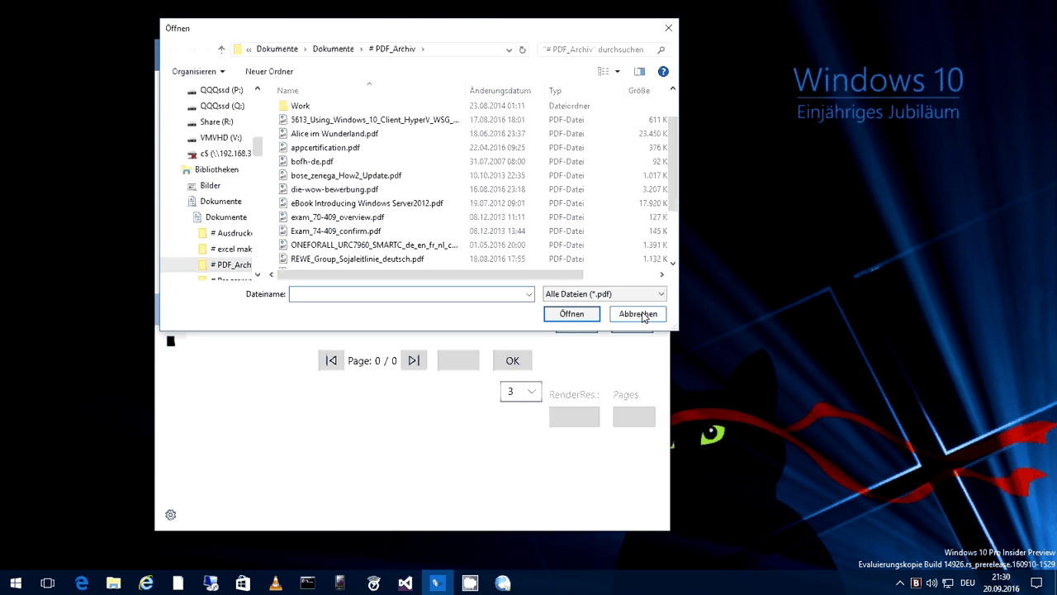
{"action": "left_click", "coordinate": [637, 314]}
Step: Set the speech voice to Microsoft Linda Mobile (Language: en-CA) in the settings
{"action": "left_click", "coordinate": [170, 514]}
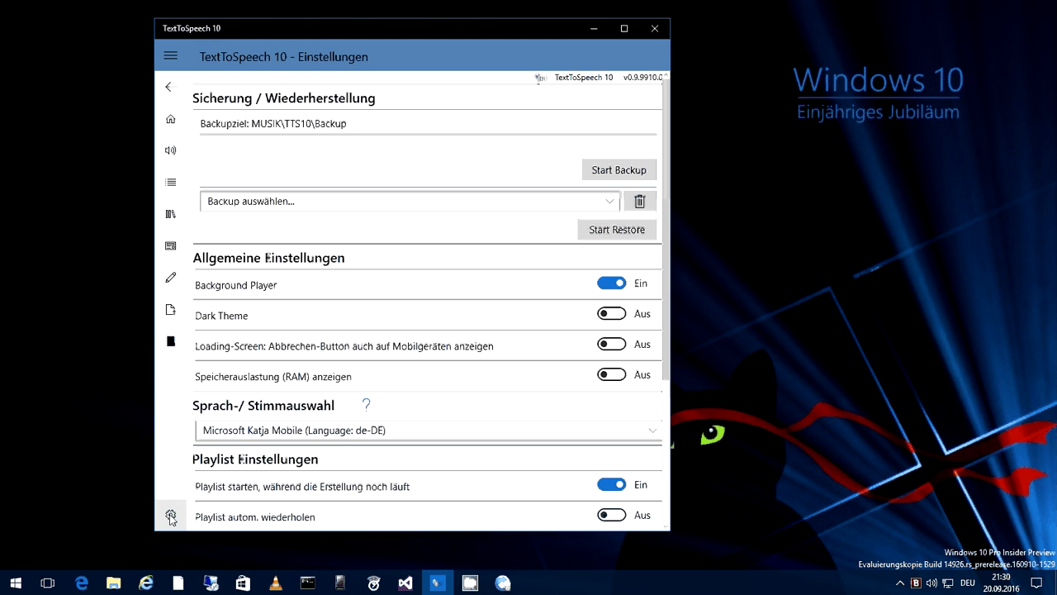
{"action": "left_click", "coordinate": [340, 438]}
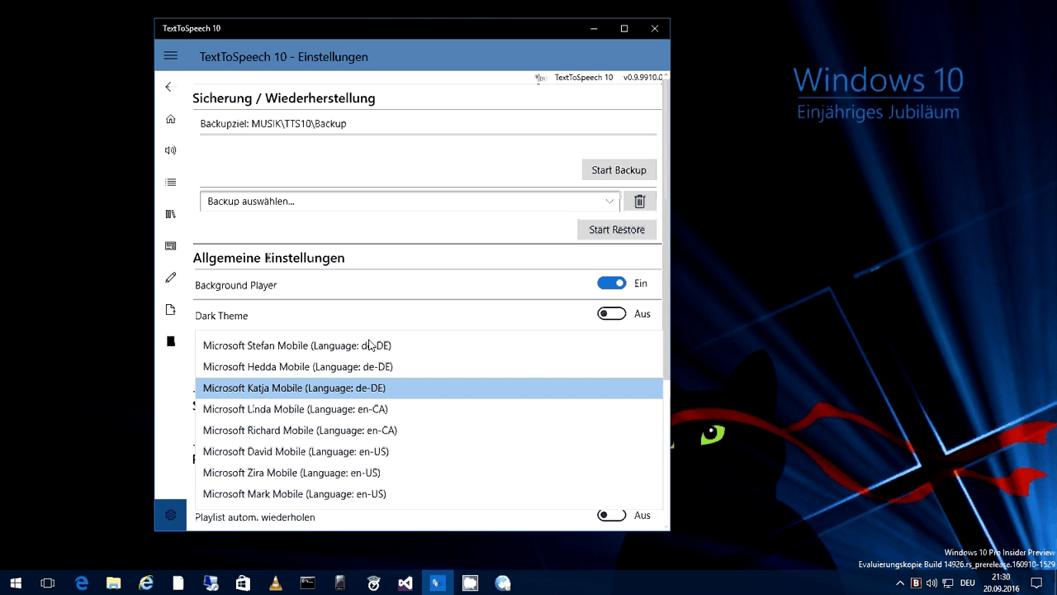
{"action": "left_click", "coordinate": [383, 413]}
{"action": "left_click", "coordinate": [384, 427]}
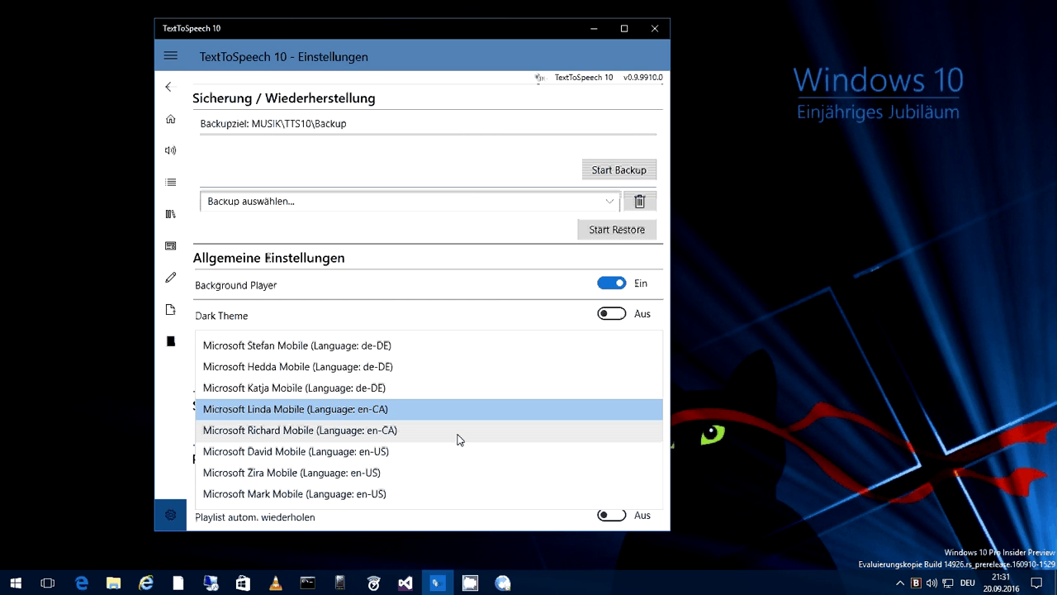
{"action": "left_click", "coordinate": [293, 413]}
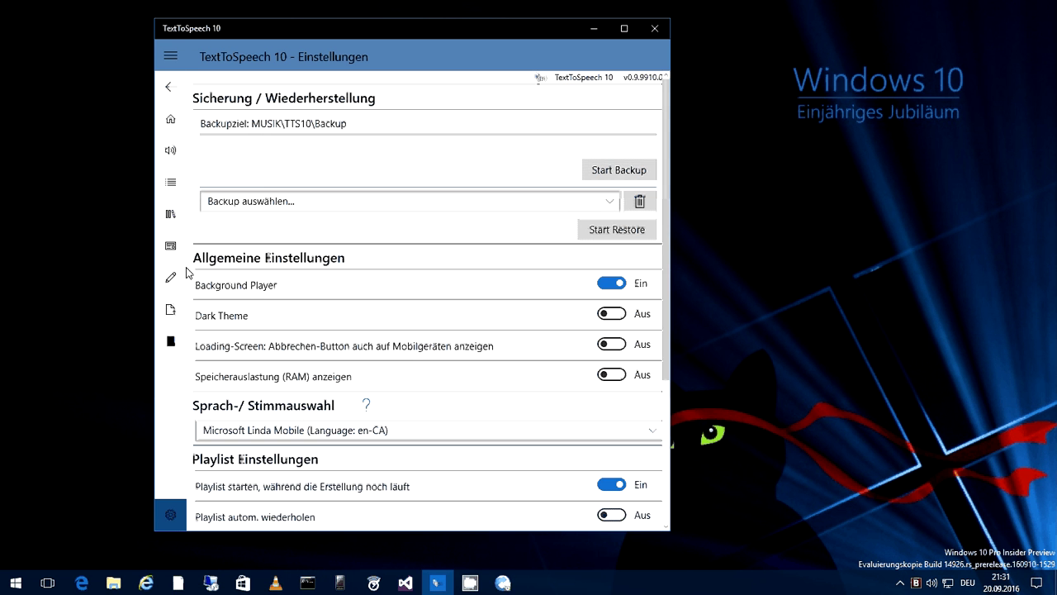
Step: View the article library and the PDF import page
{"action": "left_click", "coordinate": [170, 309]}
{"action": "left_click", "coordinate": [169, 215]}
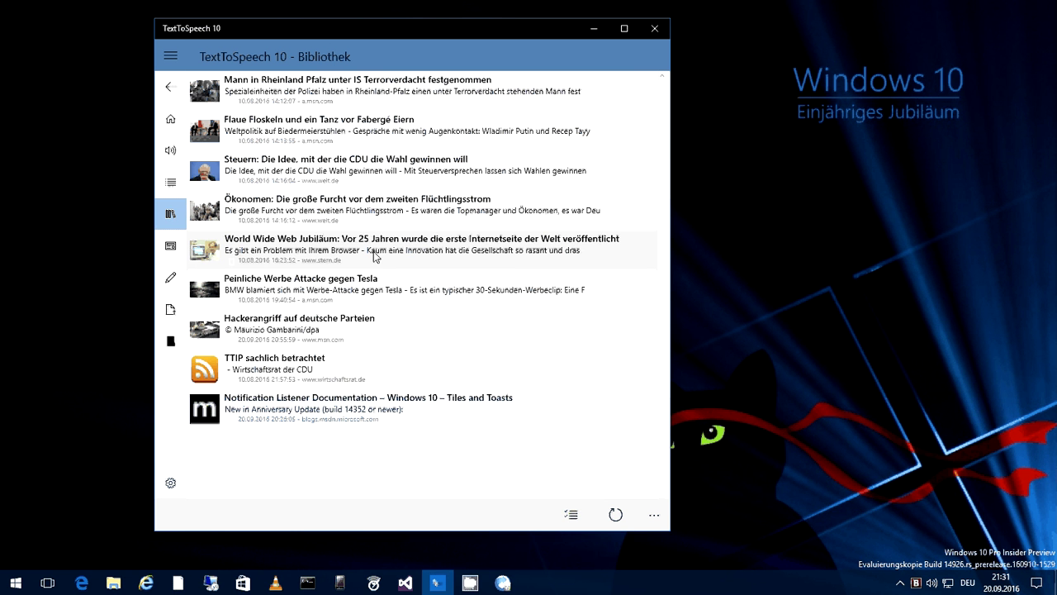
{"action": "left_click", "coordinate": [171, 311]}
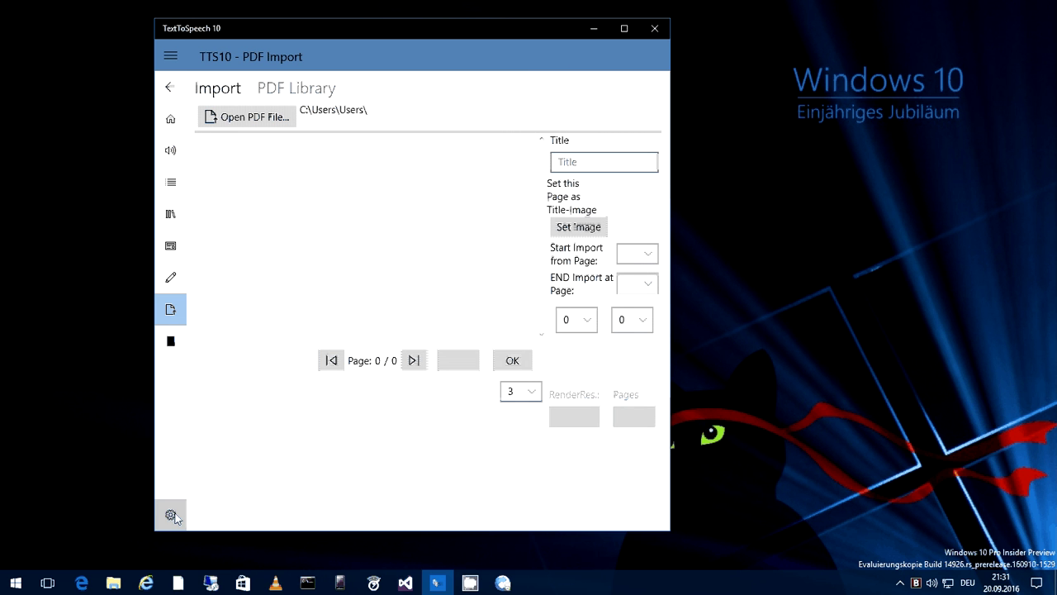
Step: Enable Dark Theme and the RAM usage display in the settings, and resize the window to a narrower width
{"action": "left_click", "coordinate": [171, 515]}
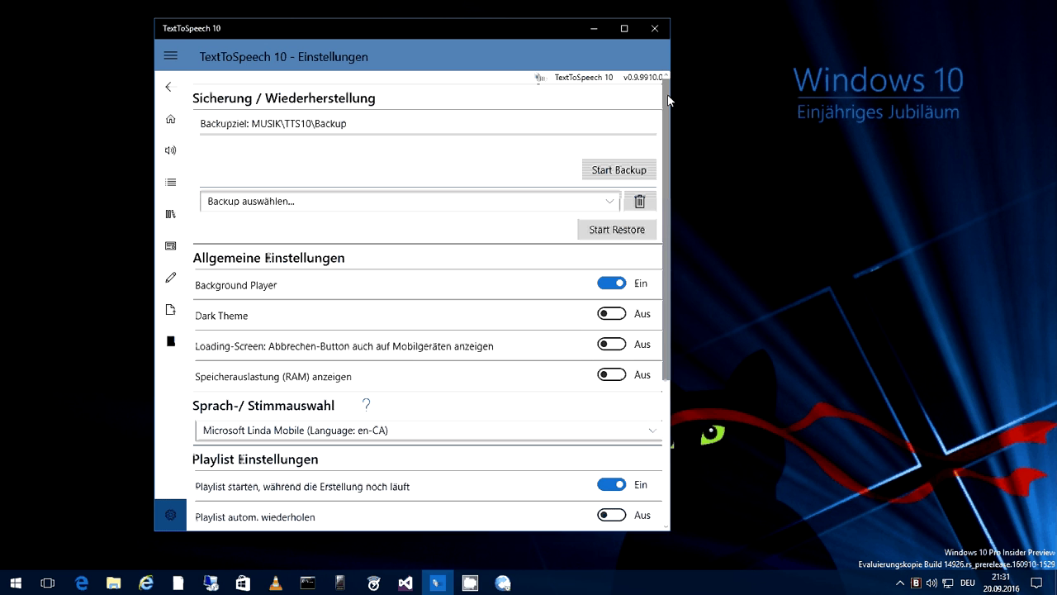
{"action": "left_click_drag", "start_coordinate": [669, 100], "coordinate": [710, 100]}
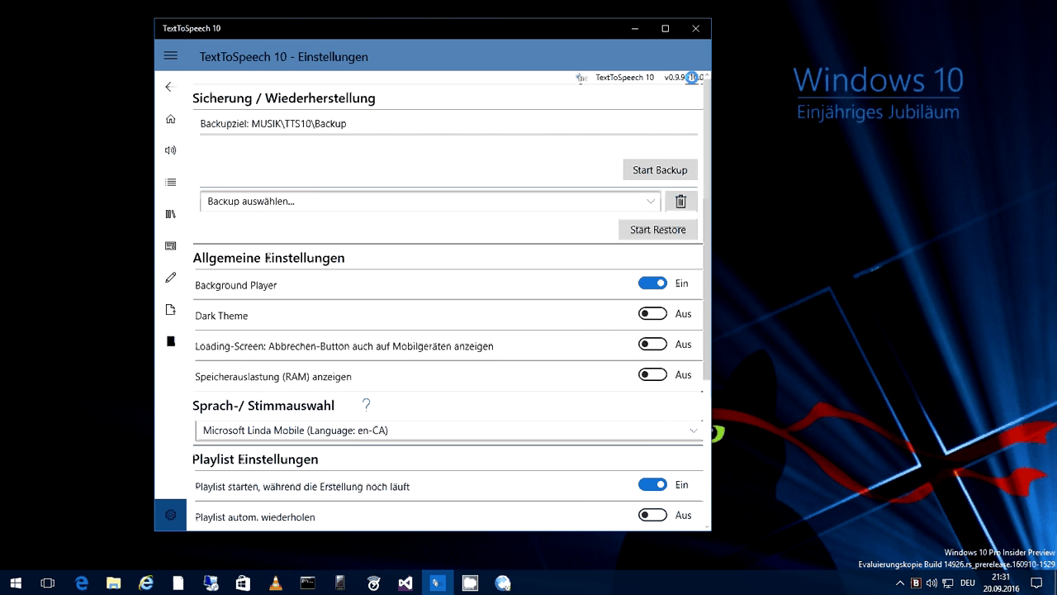
{"action": "left_click", "coordinate": [654, 314]}
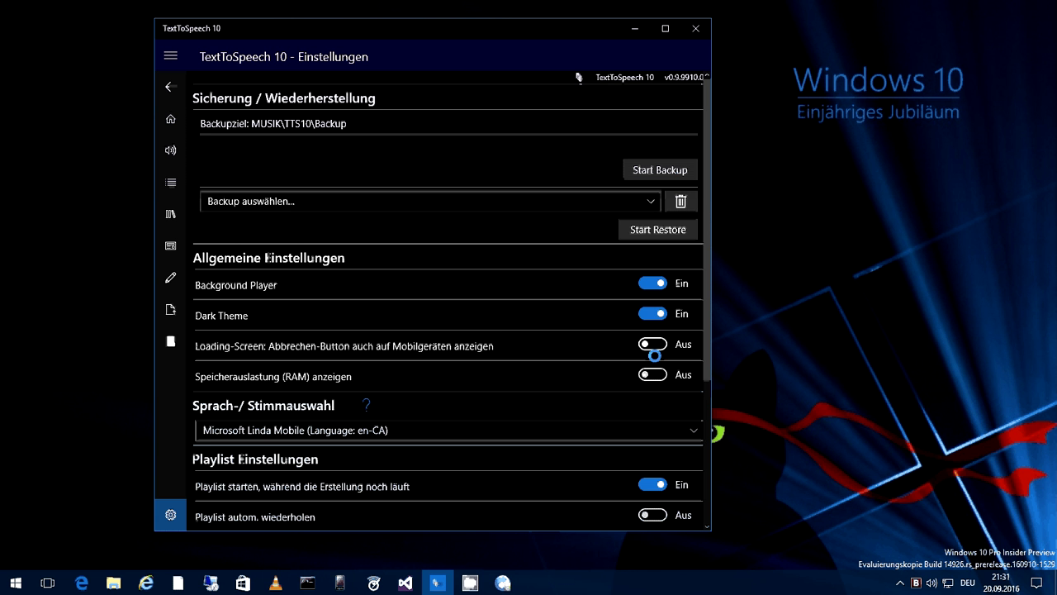
{"action": "left_click", "coordinate": [645, 373]}
{"action": "scroll", "coordinate": [628, 372], "scroll_direction": "down", "scroll_amount": 3}
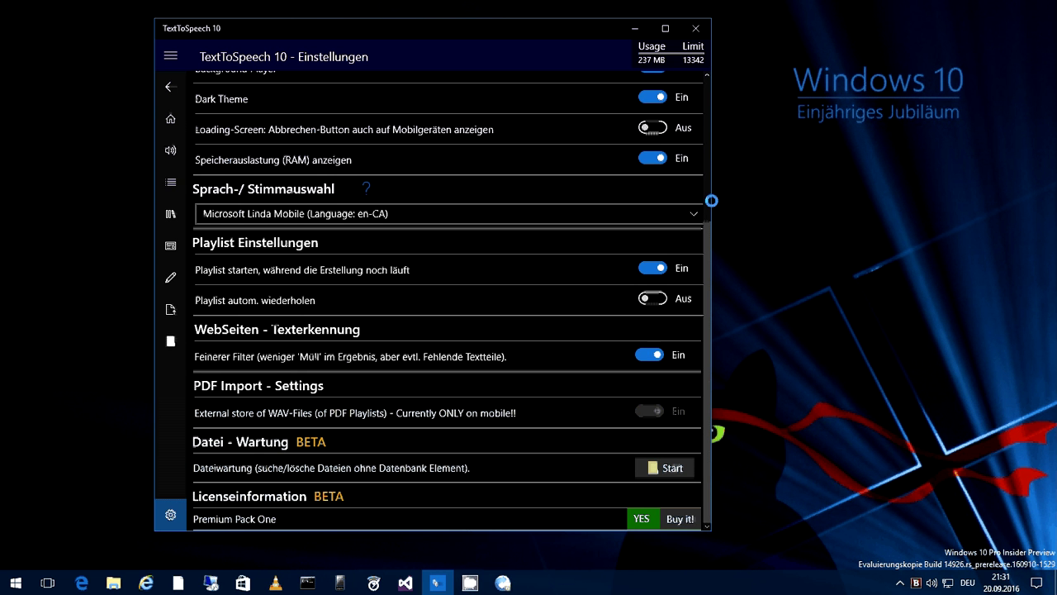
{"action": "left_click_drag", "start_coordinate": [711, 201], "coordinate": [657, 205]}
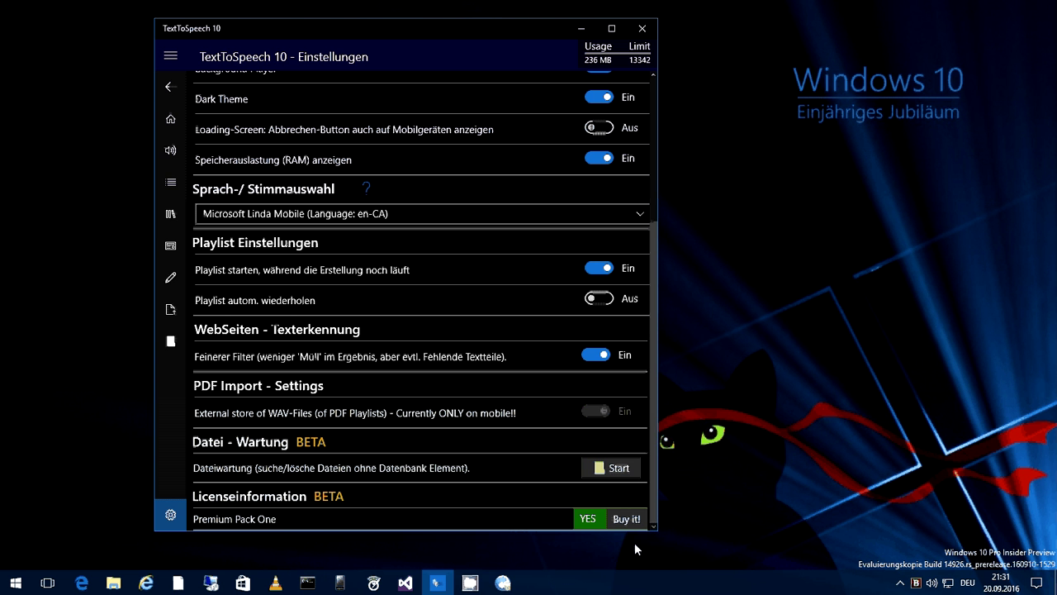
{"action": "left_click", "coordinate": [464, 585]}
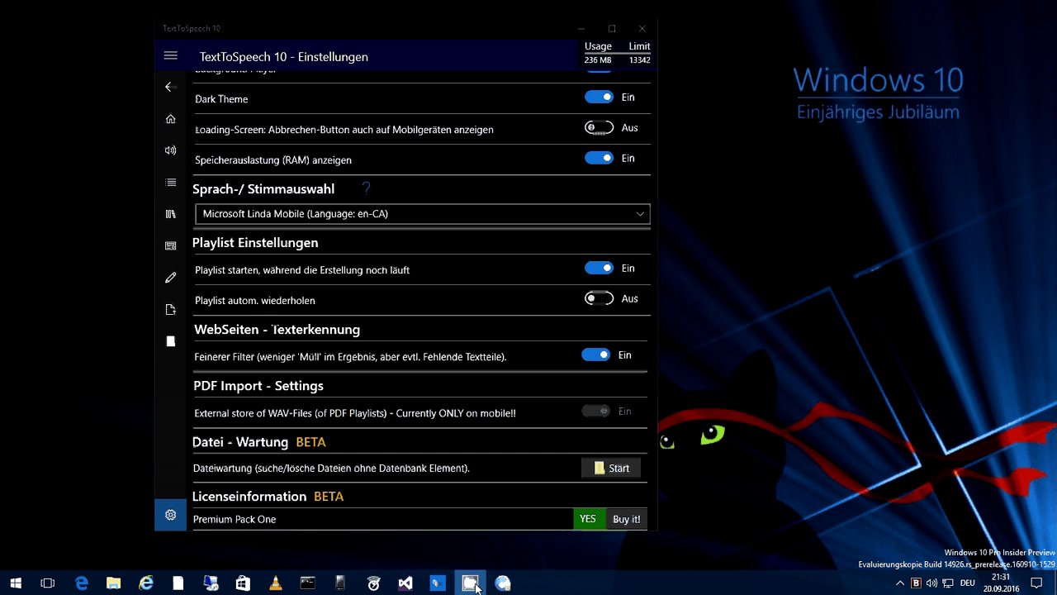
{"action": "left_click", "coordinate": [899, 583]}
{"action": "right_click", "coordinate": [926, 555]}
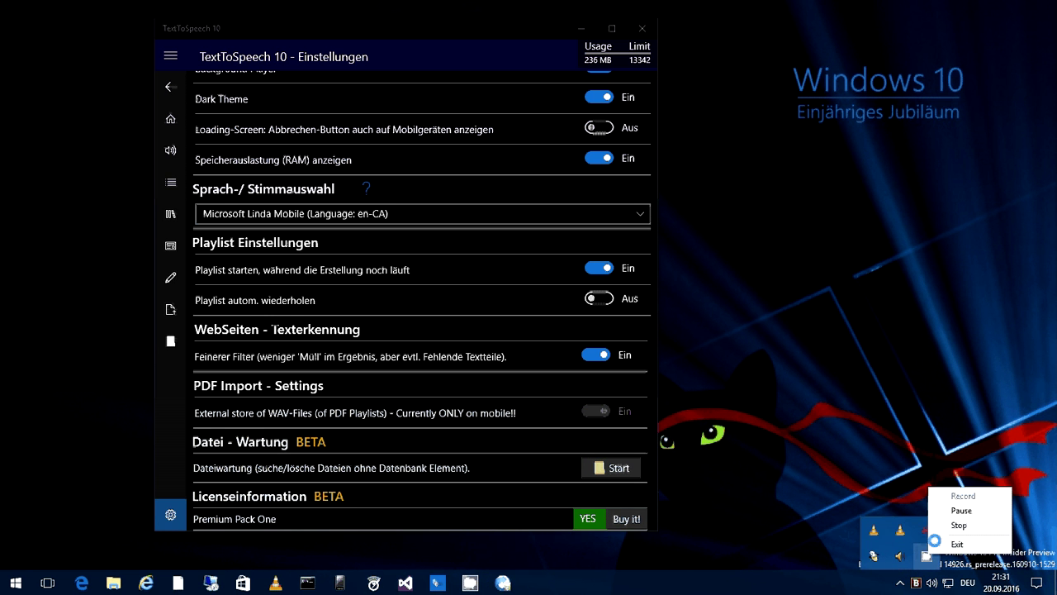